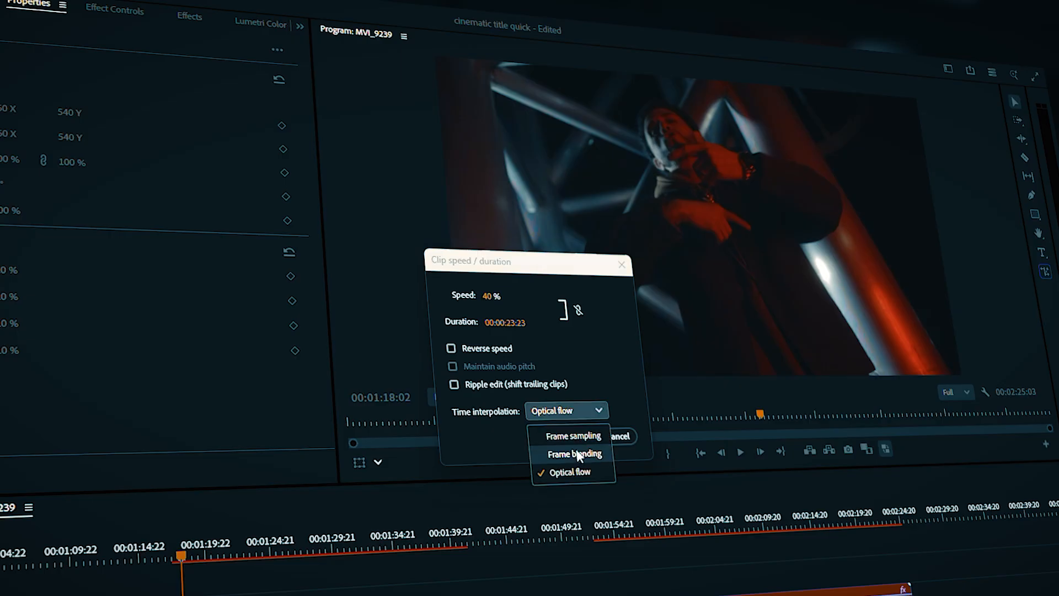
Apply 40% speed with optical flow time interpolation to the clip and play back the result
click(552, 470)
click(572, 437)
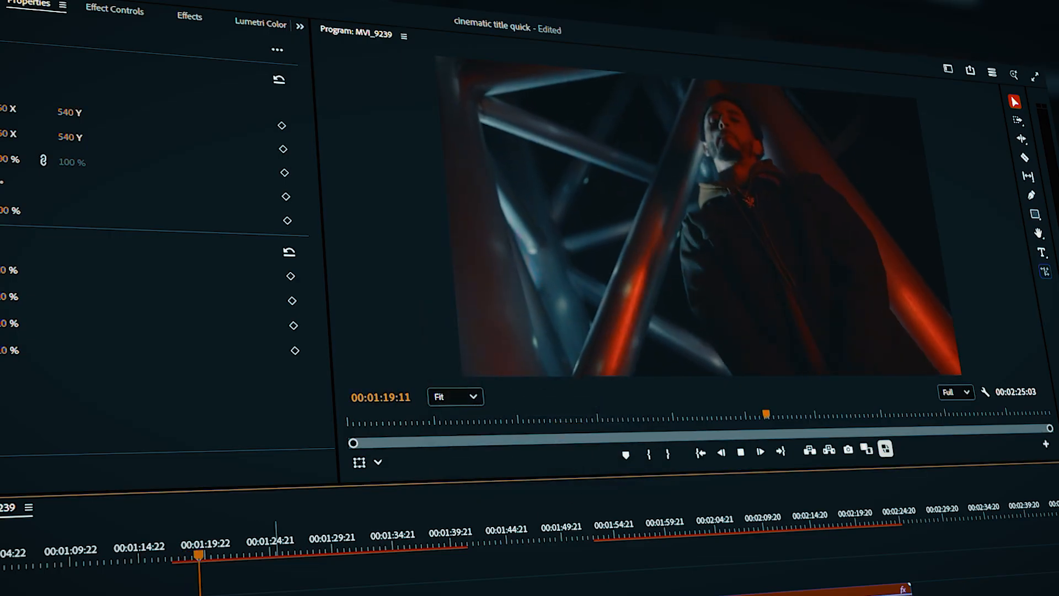
key(space)
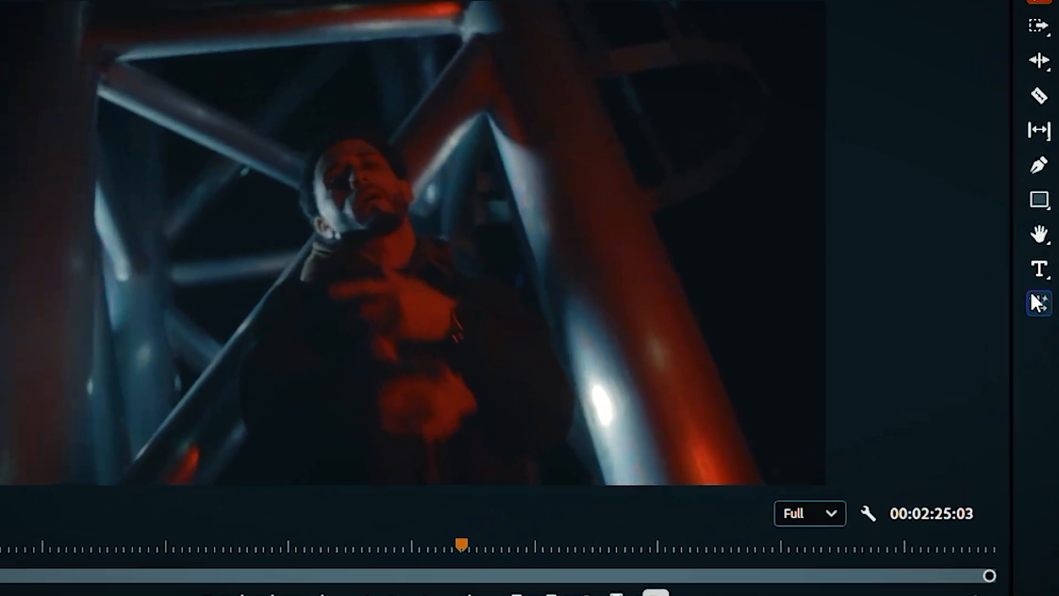
Add the title text "INVICTO" over the video frame and extend its graphic clip on the timeline
click(1023, 255)
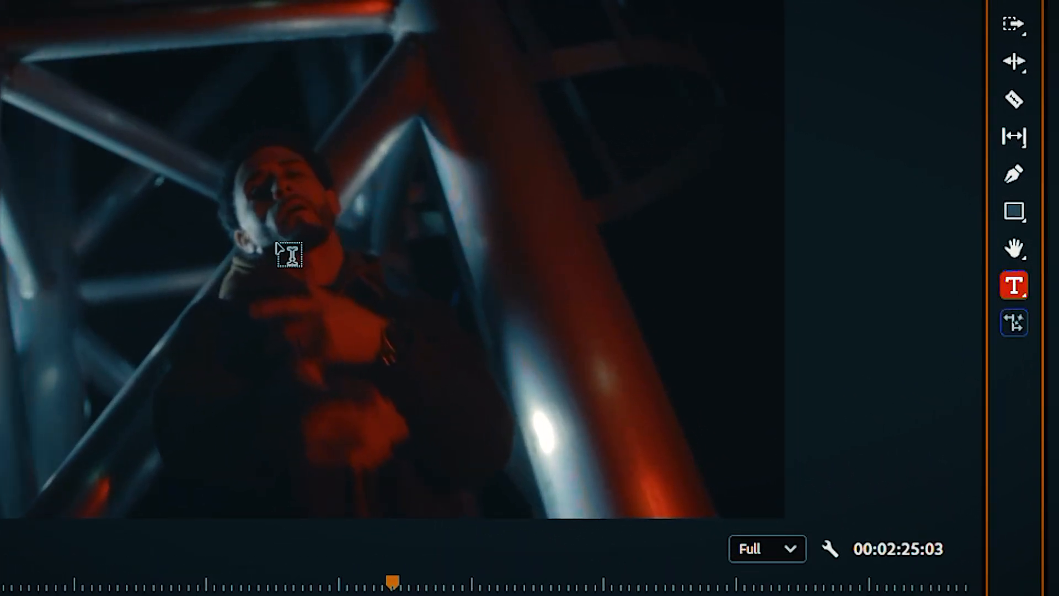
drag(440, 226, 750, 394)
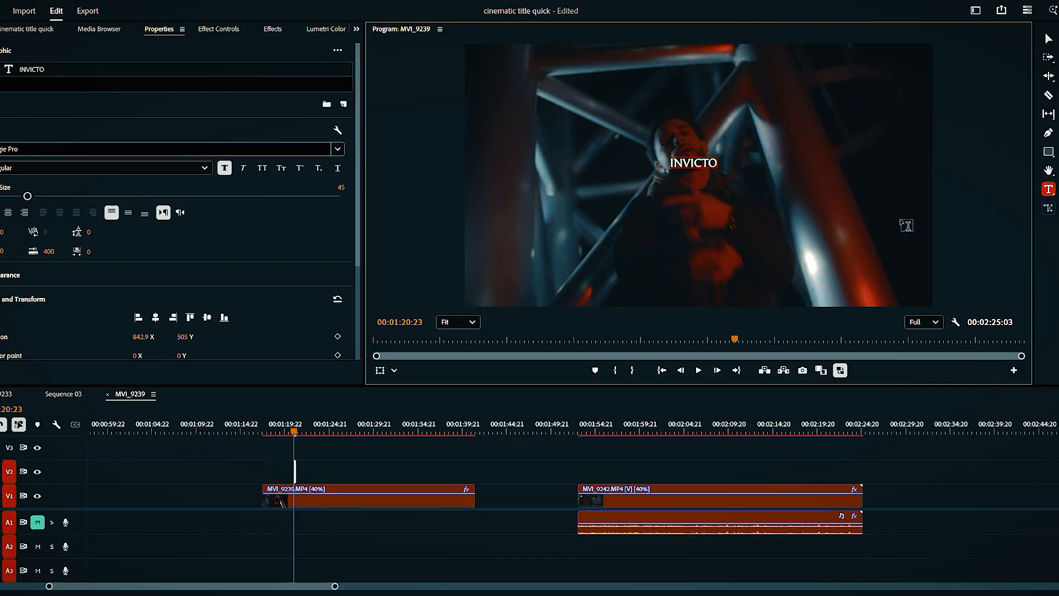
drag(298, 473, 341, 470)
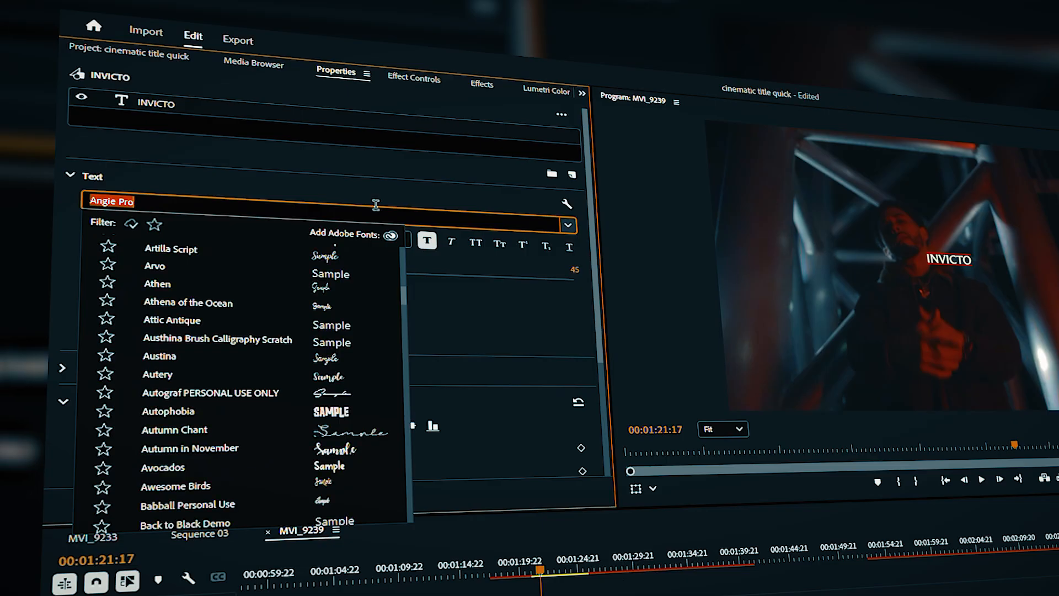
Set the INVICTO title to The Darkest Night font, size 122, with centred text alignment
click(376, 182)
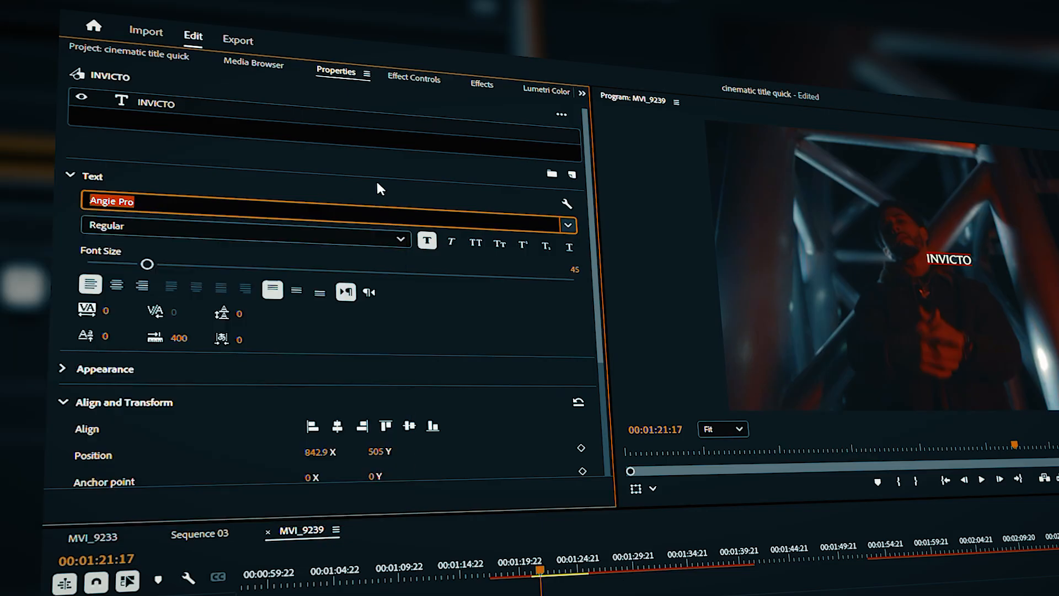
scroll(367, 213, down, 1)
scroll(368, 218, down, 4)
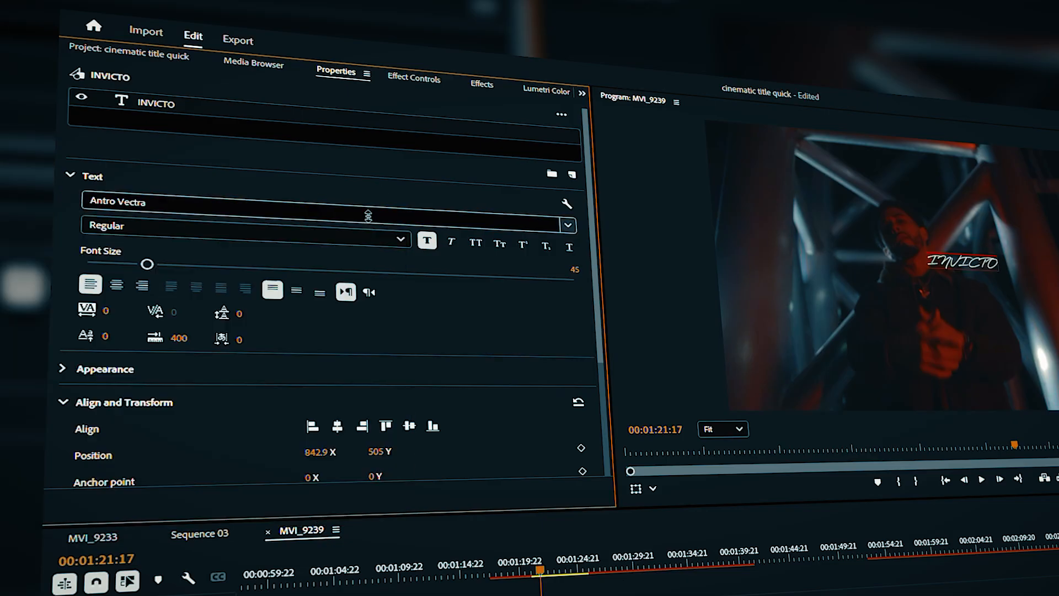
scroll(197, 157, down, 3)
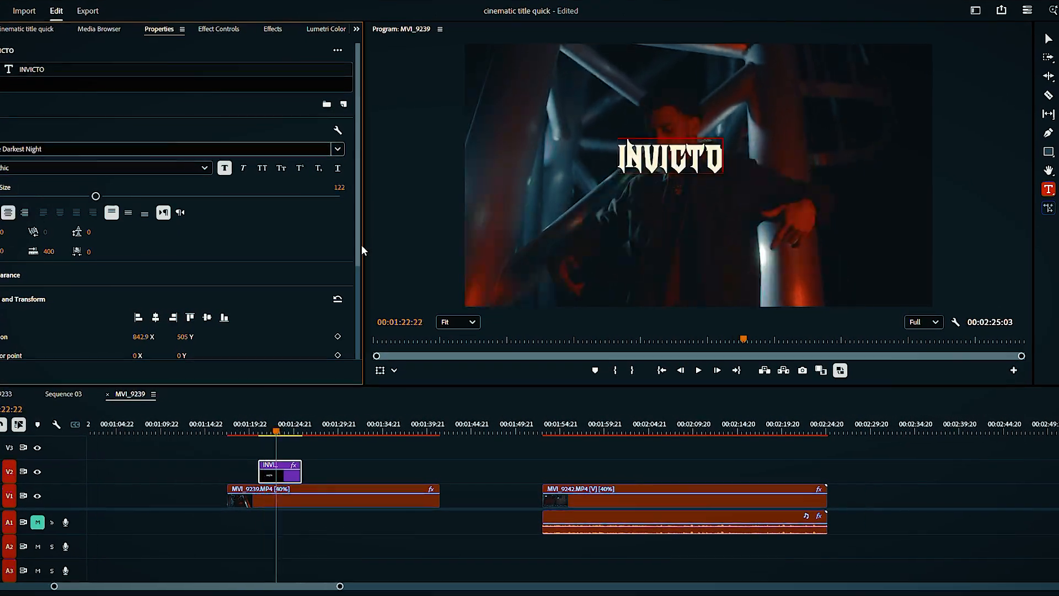
Reset the INVICTO title's transform to place it at 960, 540
scroll(327, 250, down, 2)
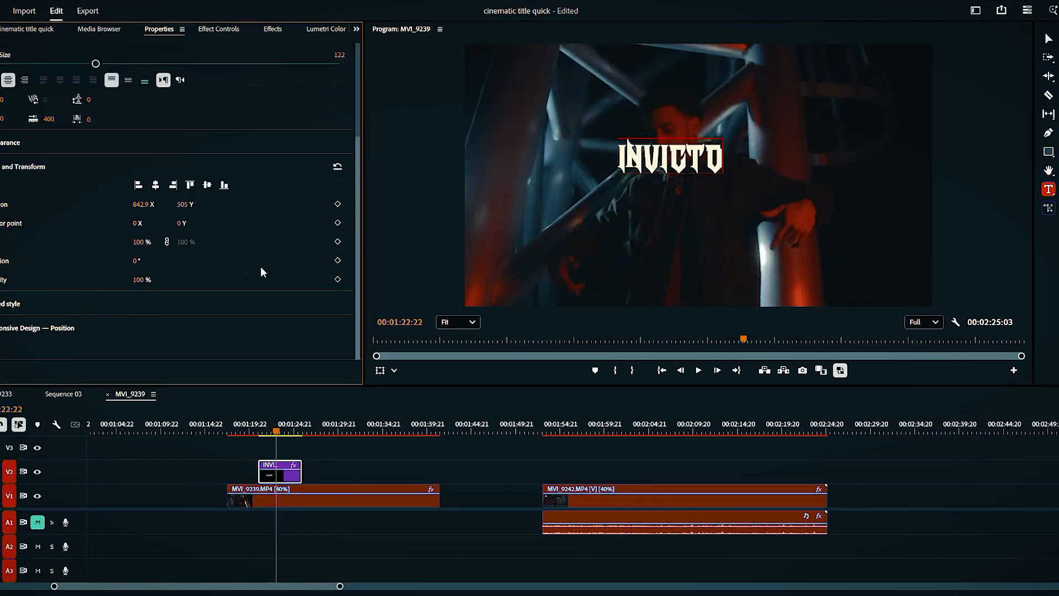
click(338, 167)
scroll(296, 234, up, 4)
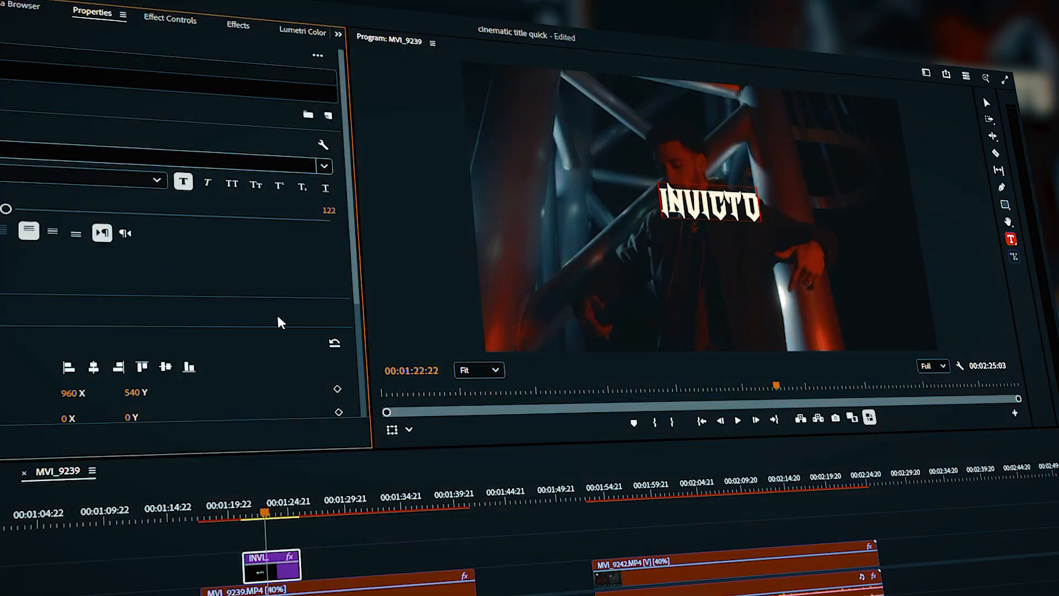
Add a separate text line "HOMMY F.A." to the title graphic, with font size 37 and centred alignment
click(678, 232)
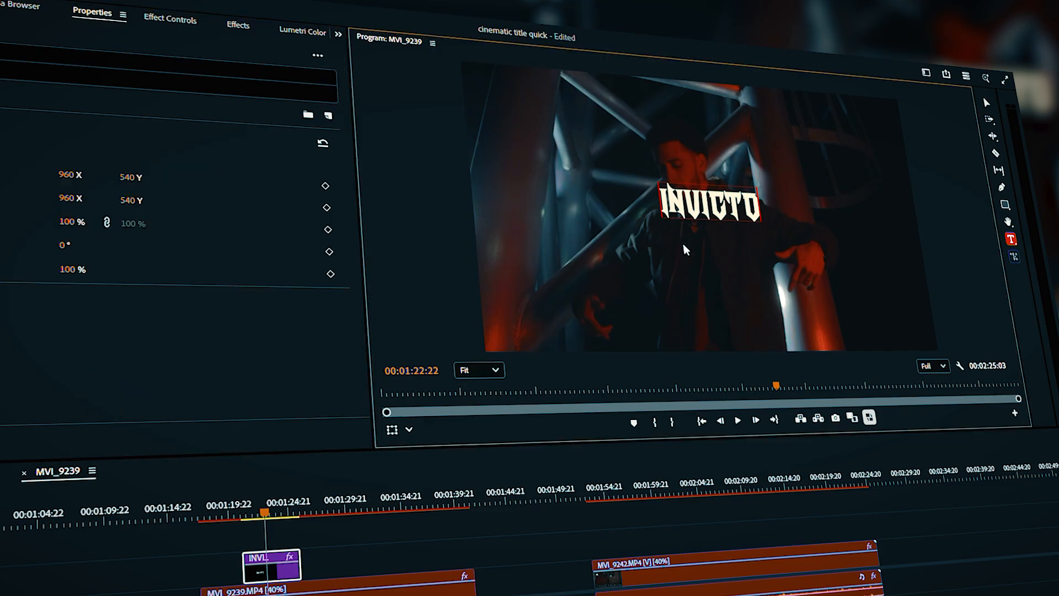
text(HOMMY)
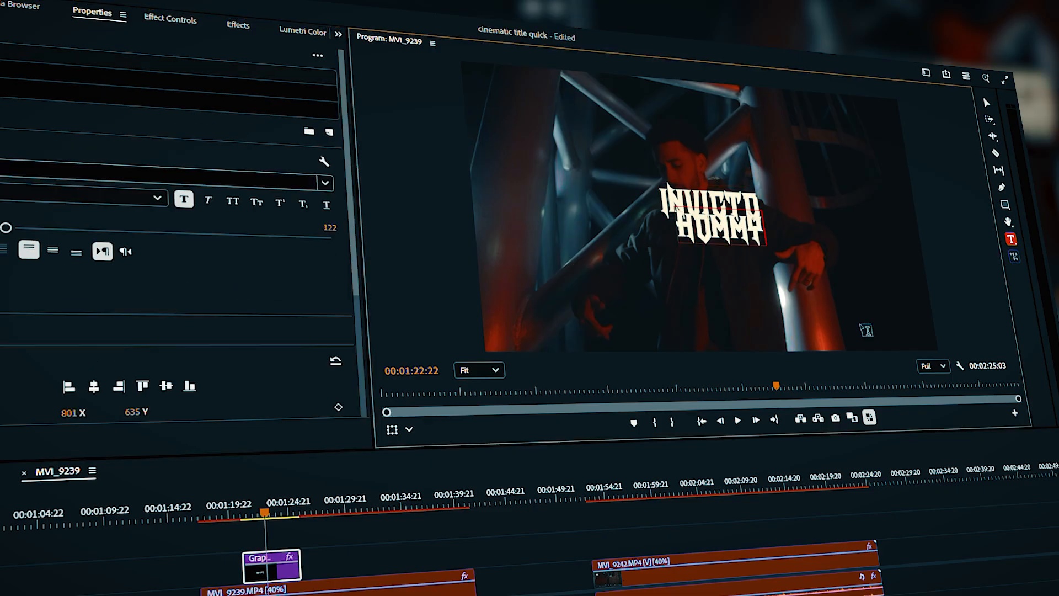
text( F.A.)
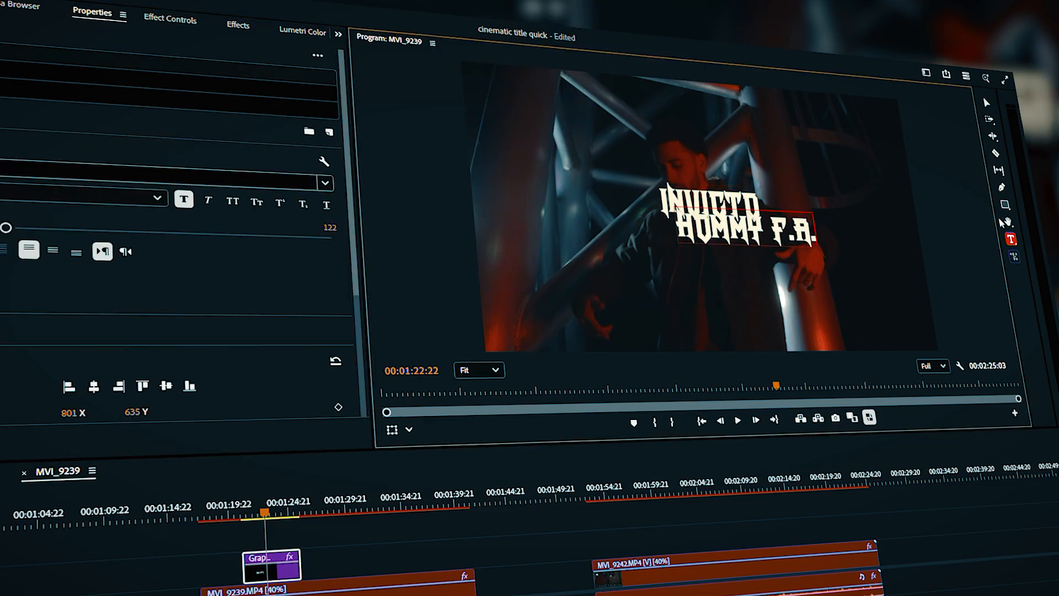
key(Escape)
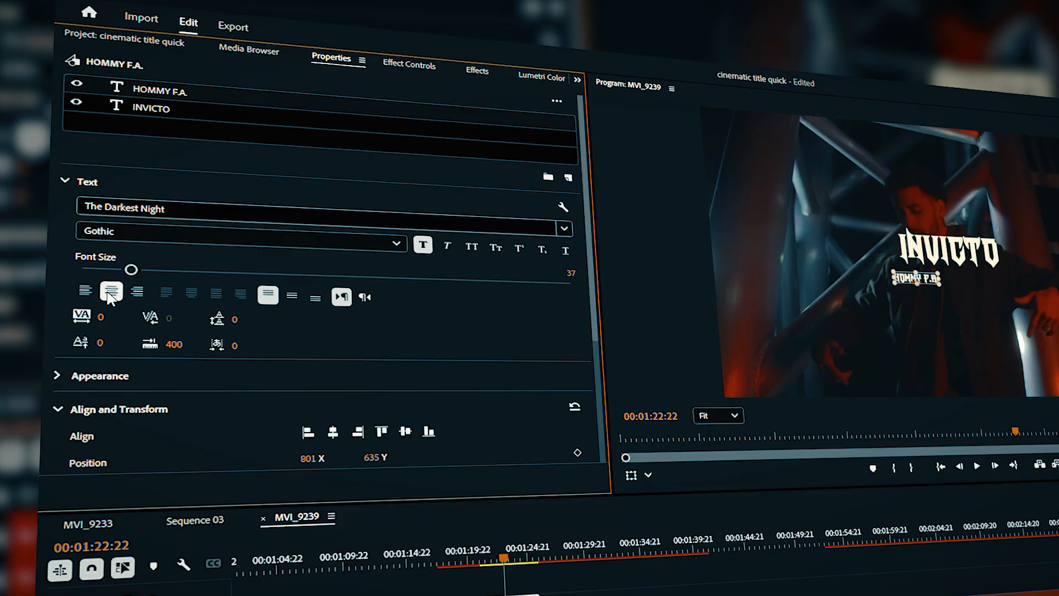
Reset the HOMMY F.A. line's transform and set its position to 960, 431, just above INVICTO
scroll(539, 361, down, 3)
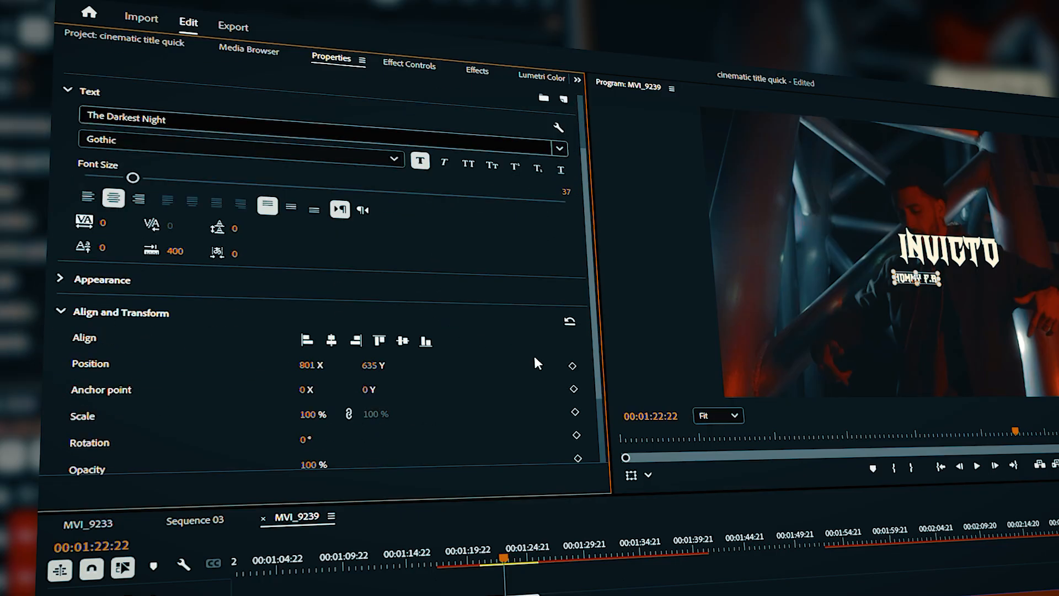
click(571, 323)
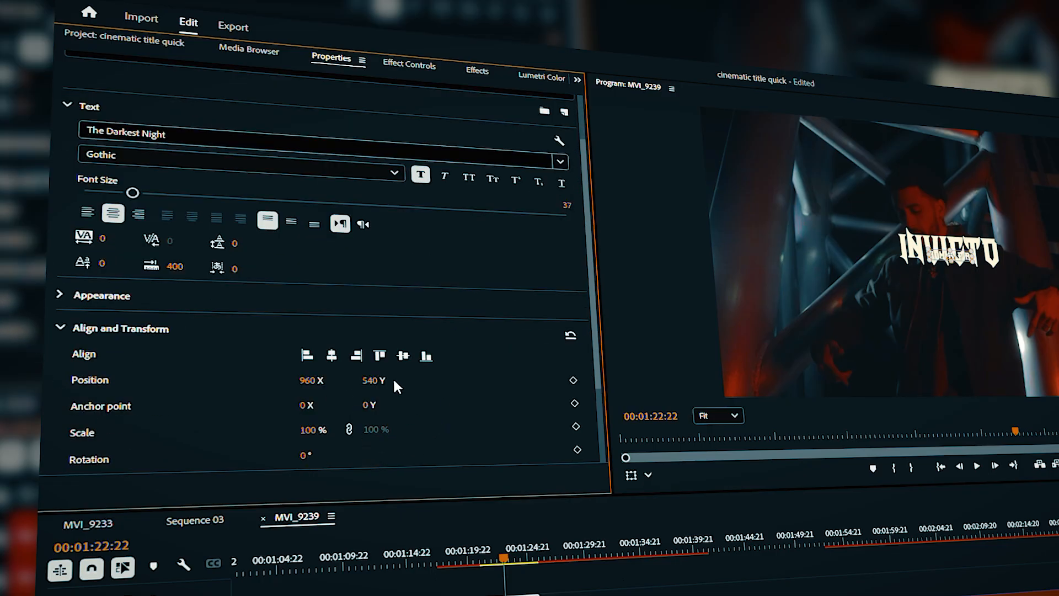
drag(353, 380, 277, 380)
scroll(494, 386, up, 3)
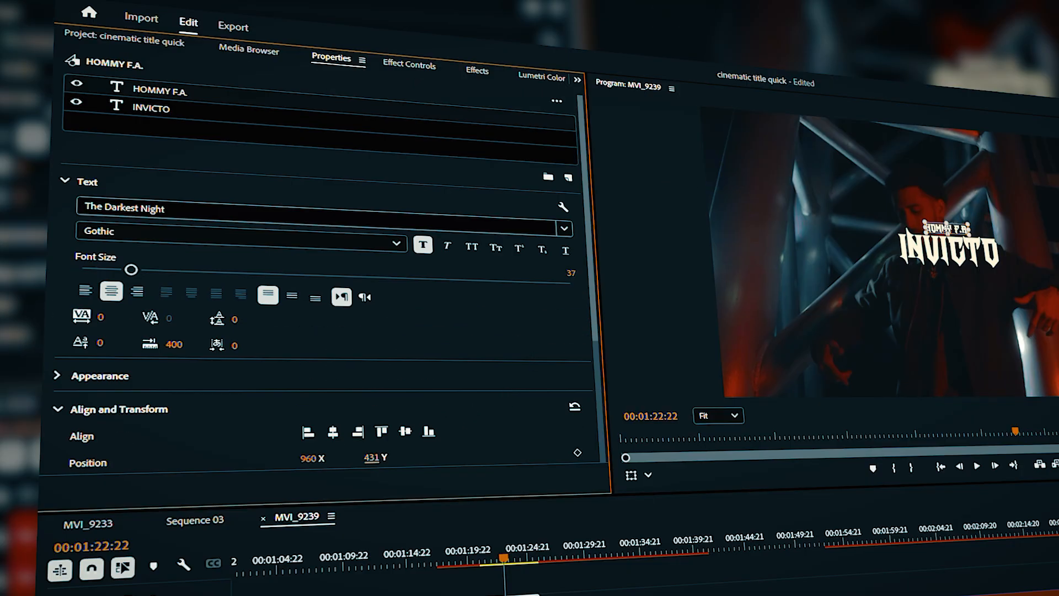
Add a "5 ESTRELLA STUDIOS" text line beneath INVICTO and set its position to 960, 619
key(t)
click(928, 286)
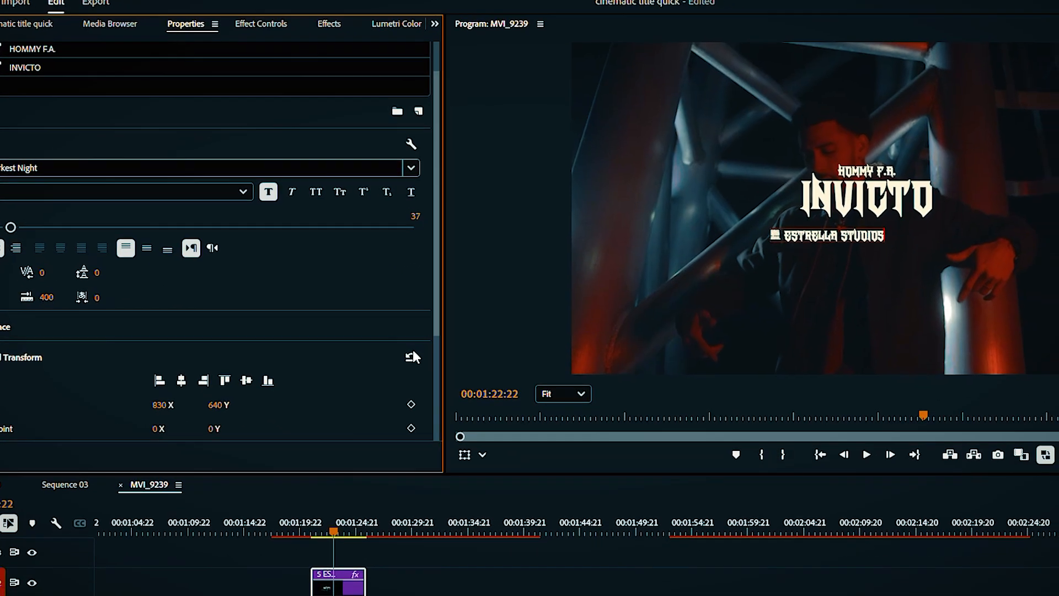
drag(193, 308, 248, 307)
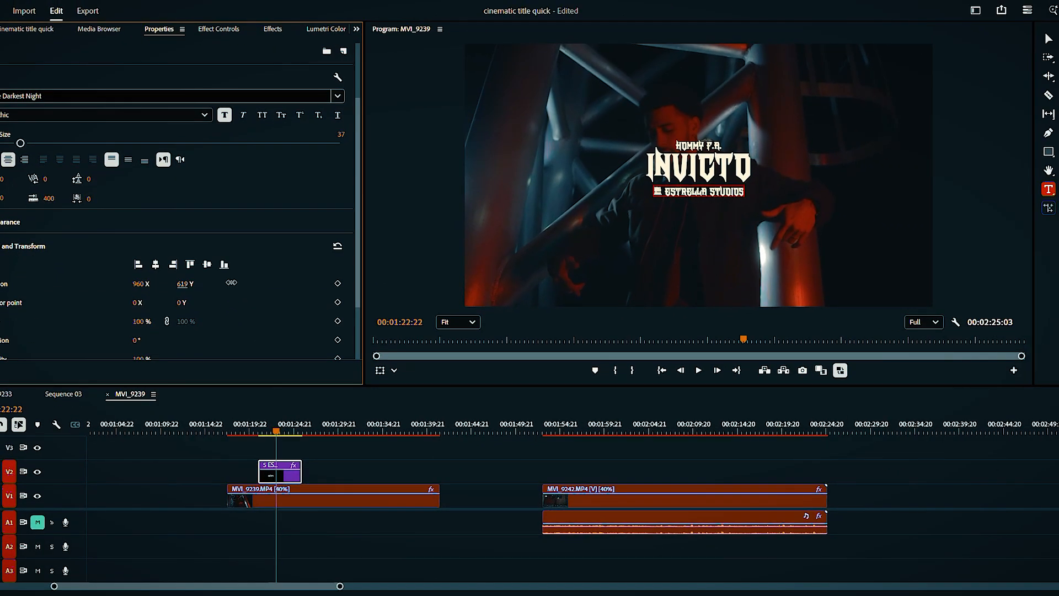
scroll(285, 283, up, 3)
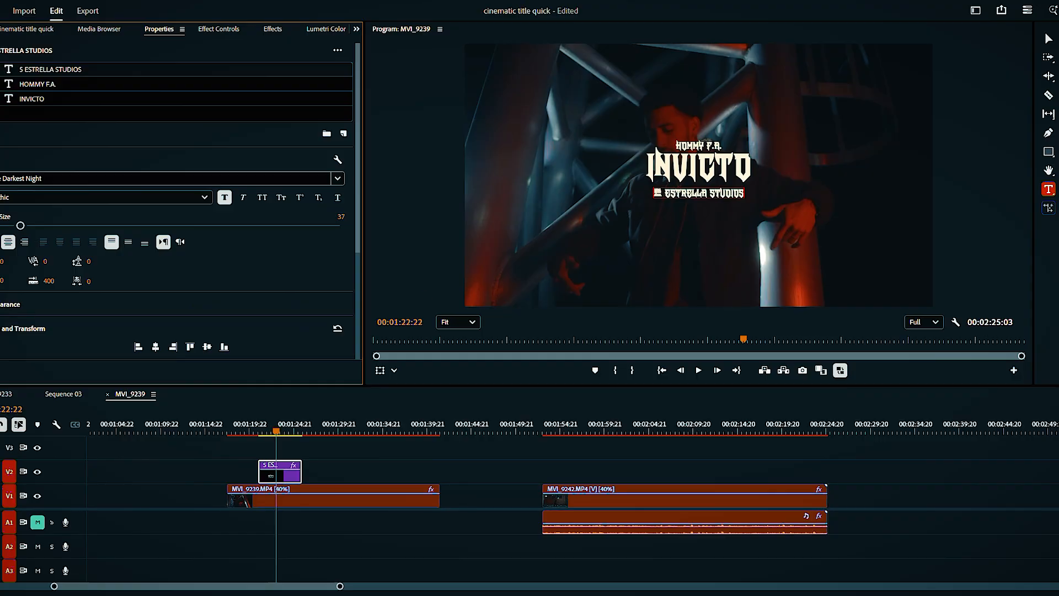
Reduce the 5 ESTRELLA STUDIOS line to font size 27 and change its font to Teko
click(1048, 38)
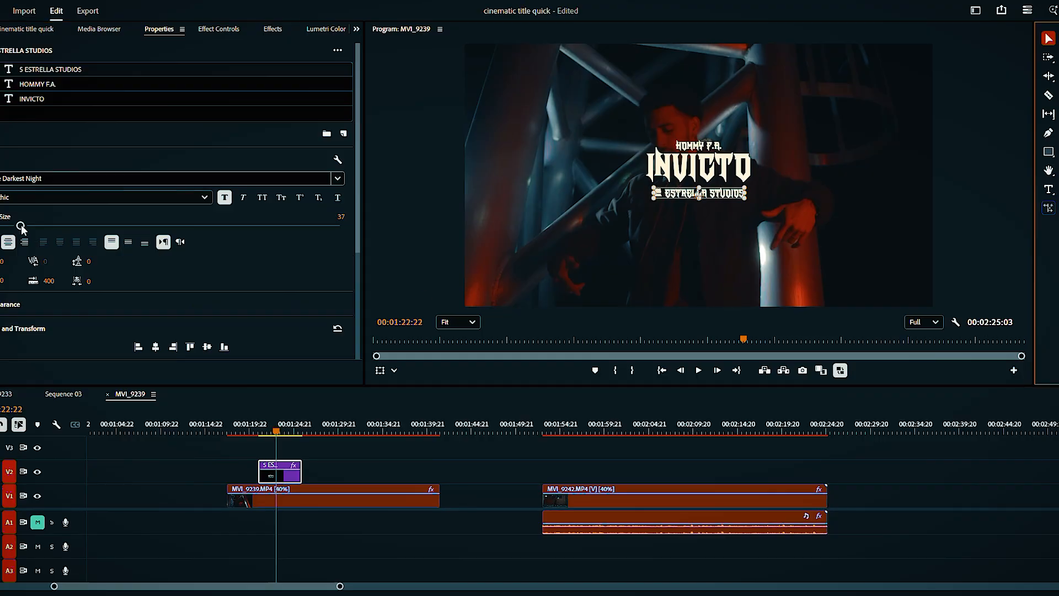
drag(22, 226, 11, 226)
click(150, 178)
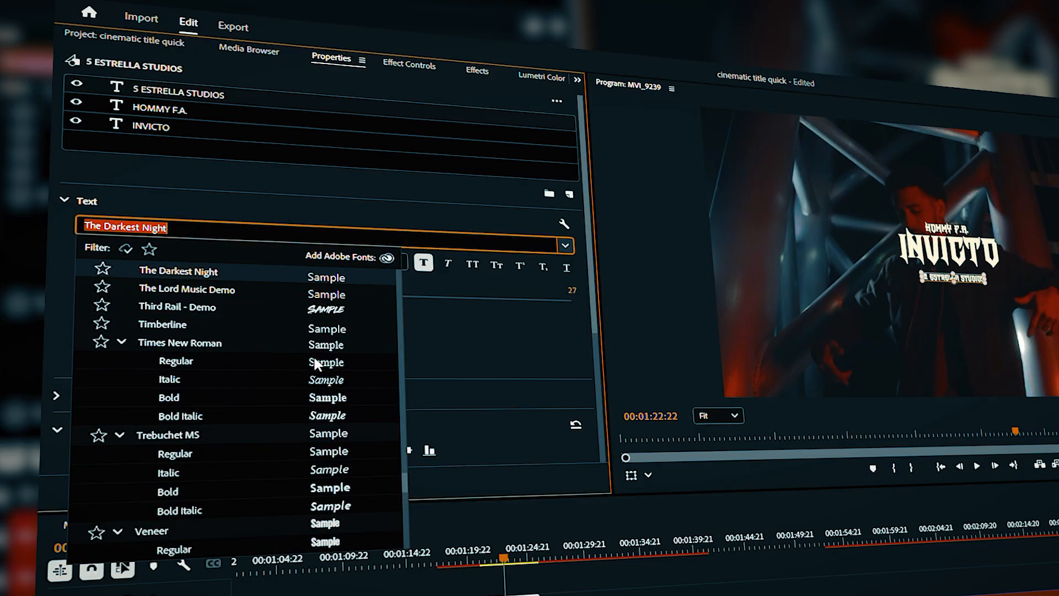
scroll(312, 364, down, 1)
scroll(312, 367, up, 3)
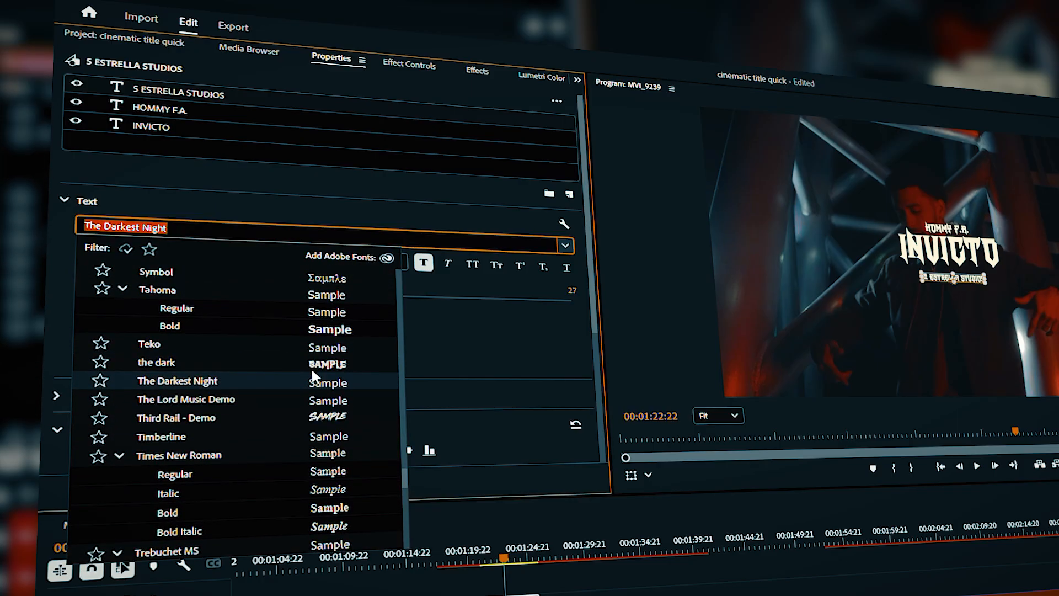
click(214, 344)
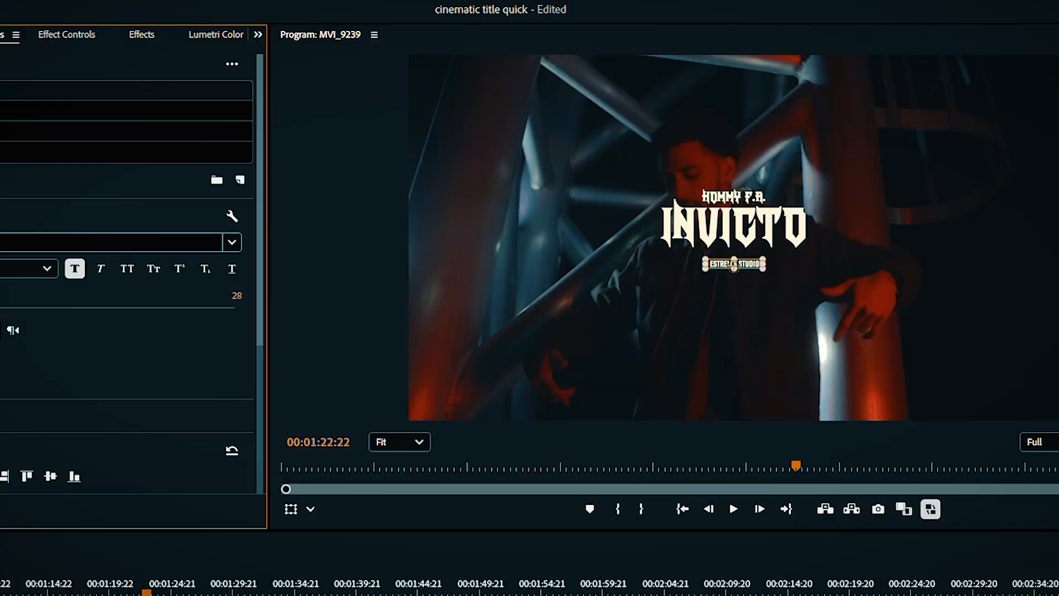
Set the 5 ESTRELLA STUDIOS line's tracking to 214, font size to 30 and Y position to 617
drag(23, 227, 101, 261)
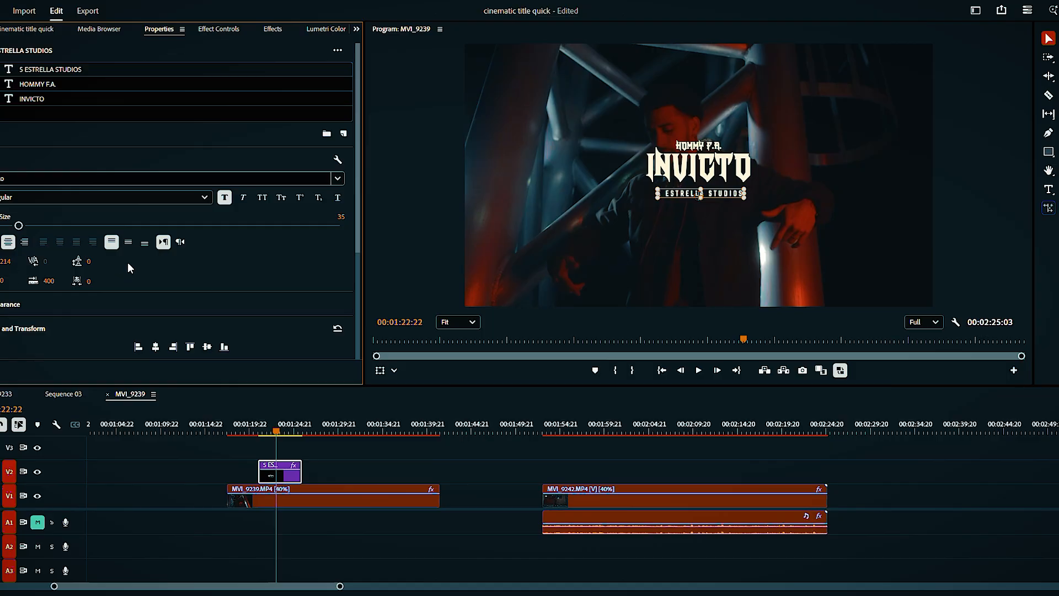
scroll(268, 266, down, 4)
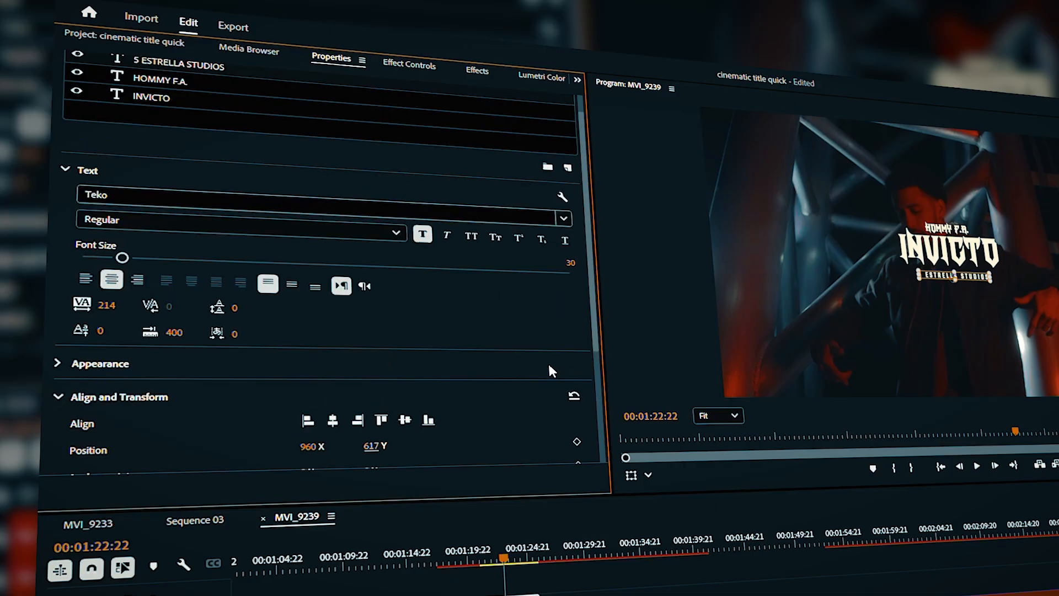
scroll(548, 365, up, 1)
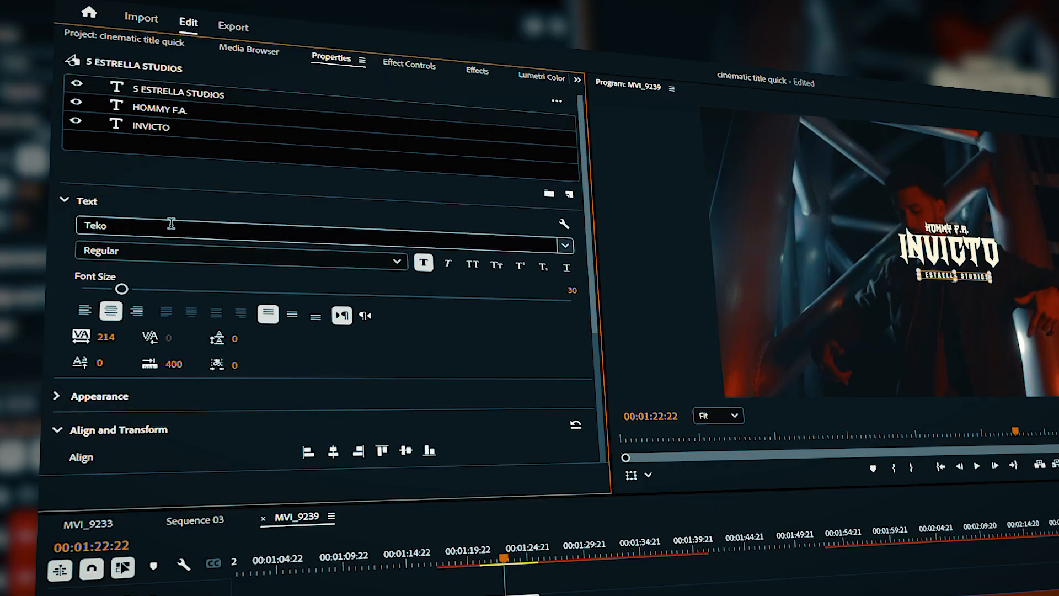
Change the HOMMY F.A. line's font to Teko Regular and keep that line selected
click(947, 231)
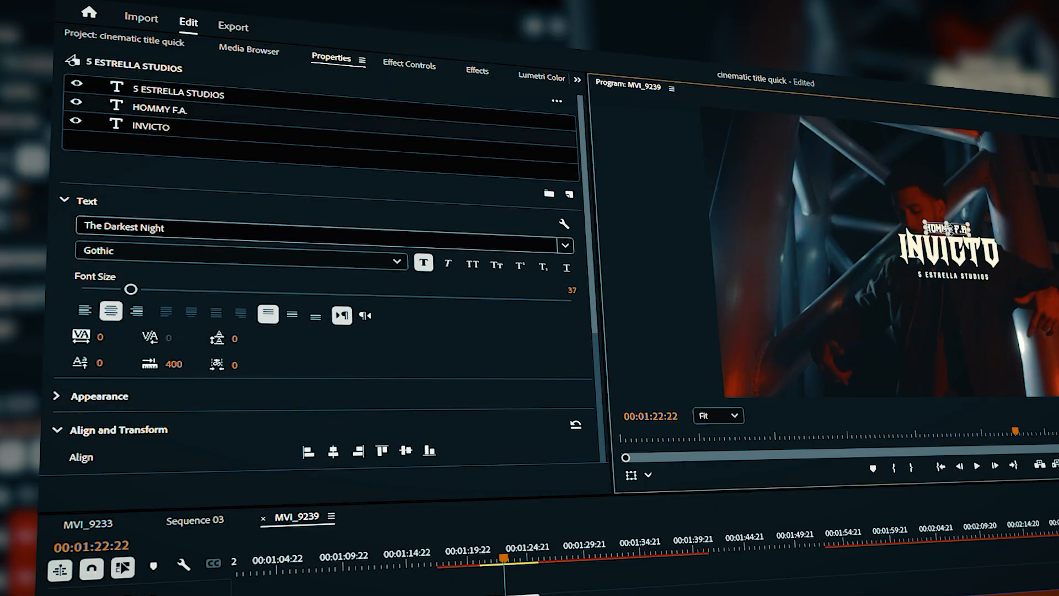
click(180, 225)
text(TEK)
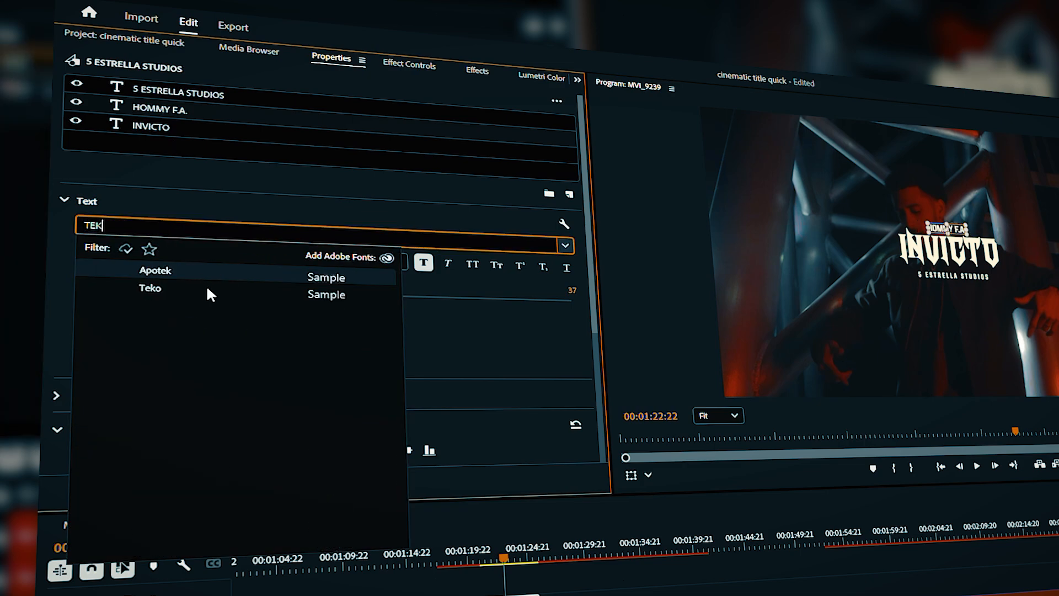
click(206, 286)
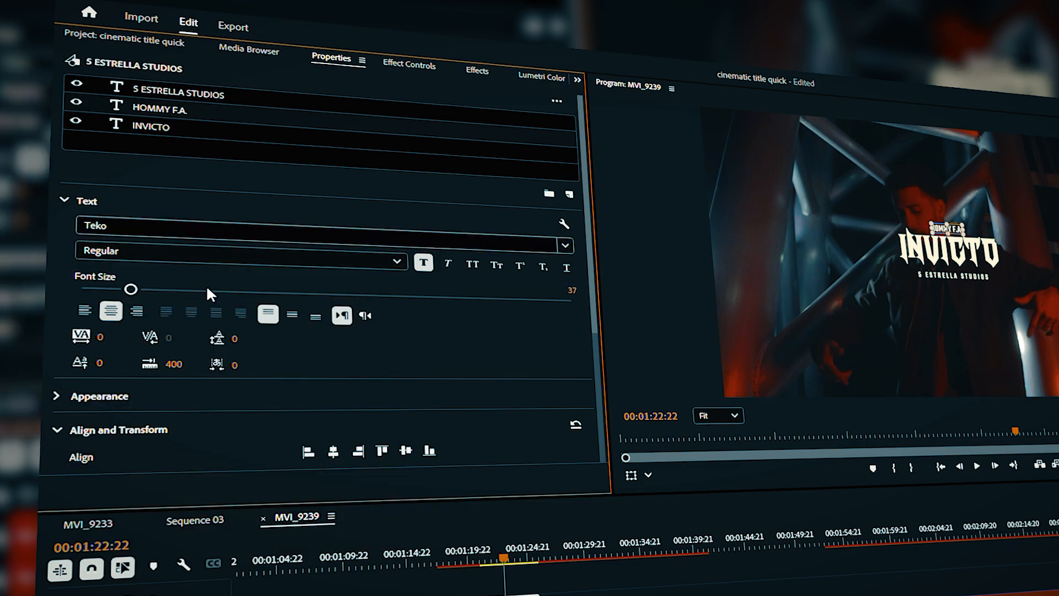
click(655, 255)
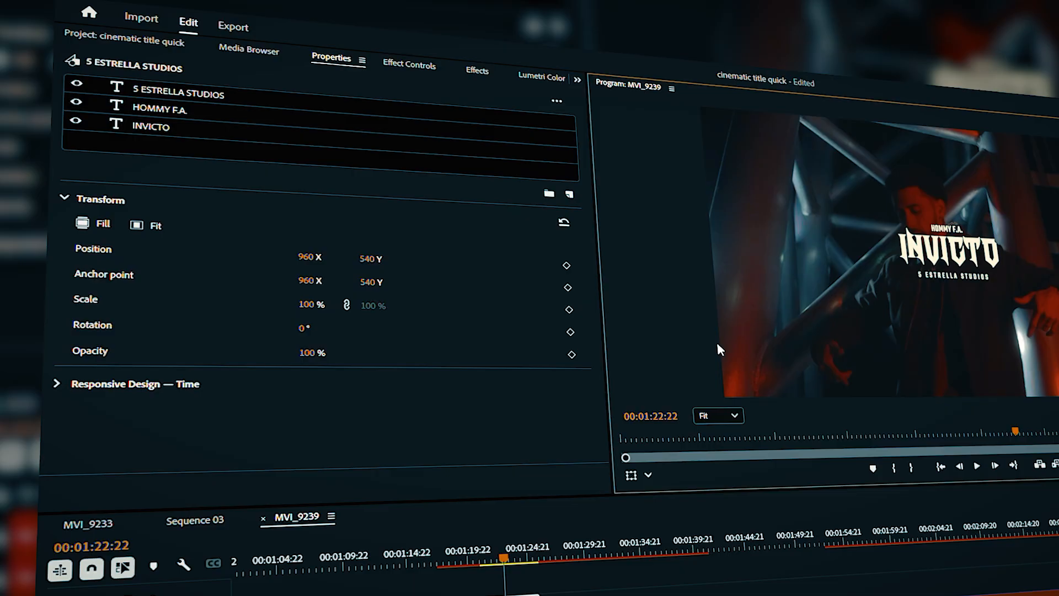
click(946, 227)
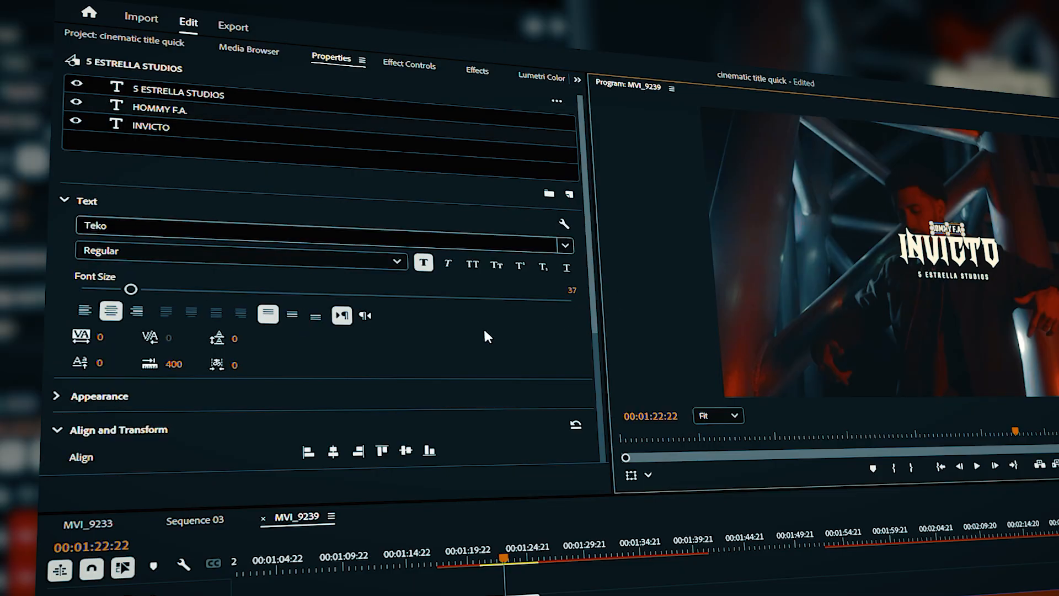
Enlarge the HOMMY F.A. line slightly and fine-tune its vertical position above INVICTO
scroll(502, 353, down, 3)
drag(568, 208, 568, 256)
drag(567, 209, 574, 209)
drag(188, 298, 182, 297)
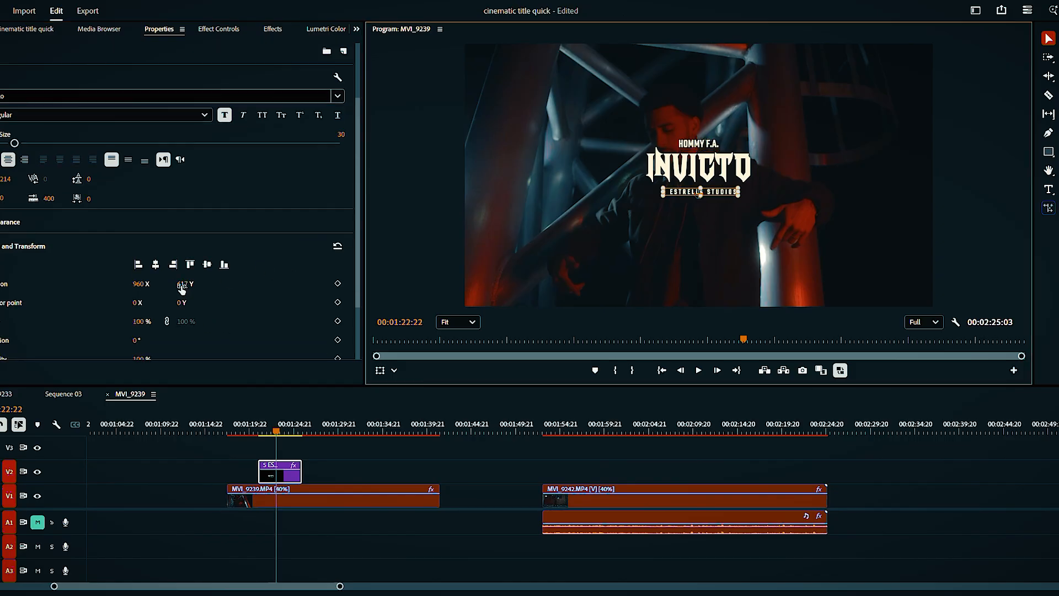
Nudge the 5 ESTRELLA STUDIOS line slightly upward and set its tracking to 307
drag(184, 283, 177, 285)
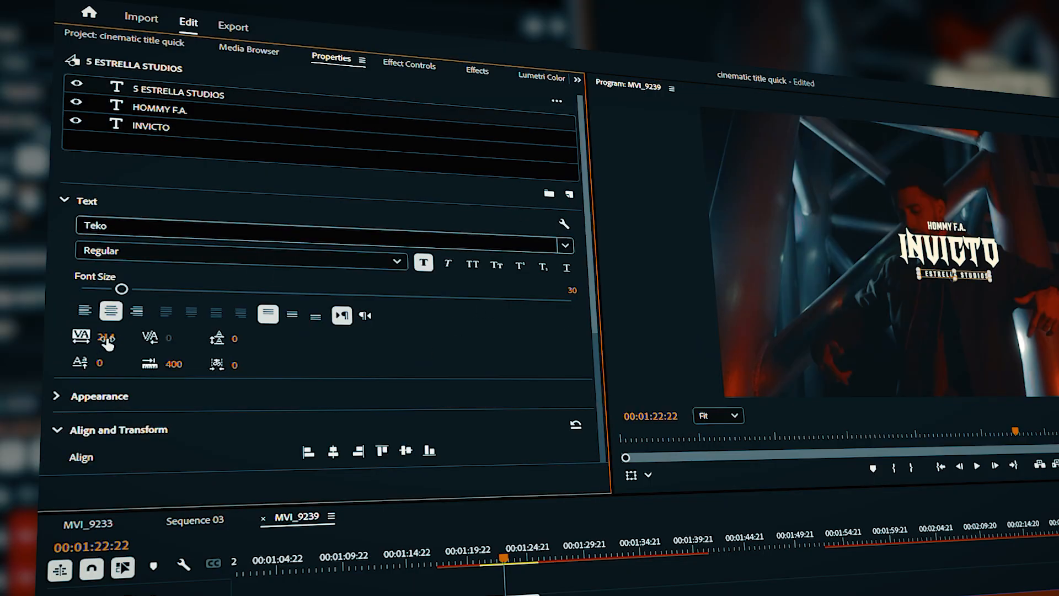
mouse_move(106, 336)
mouse_down()
mouse_move(506, 337)
mouse_move(89, 337)
mouse_move(143, 337)
mouse_up()
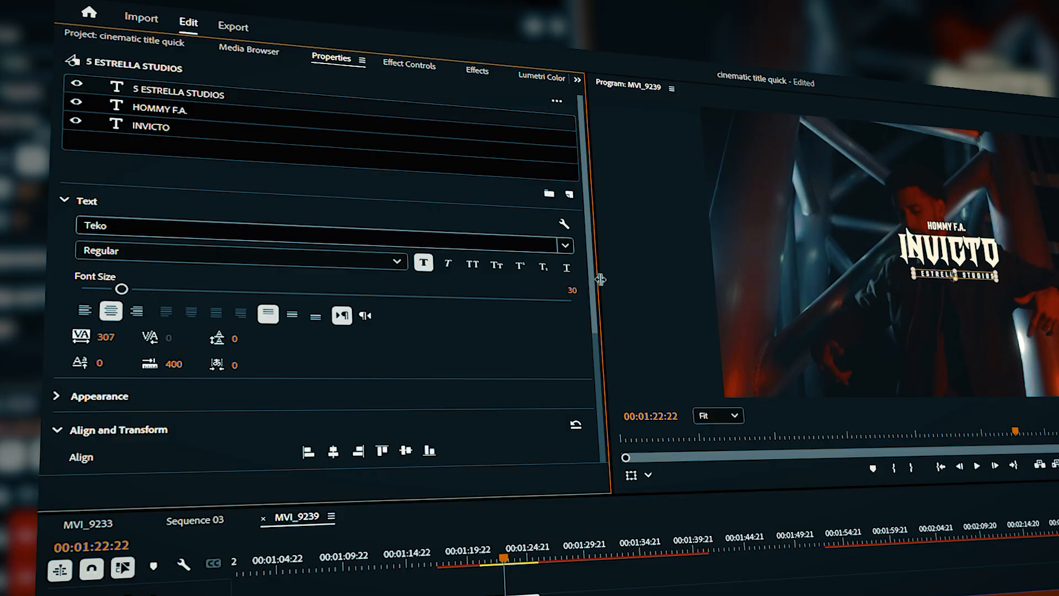
Apply cross dissolves to both ends of the title clip on V2 and play back the title's entrance
click(936, 222)
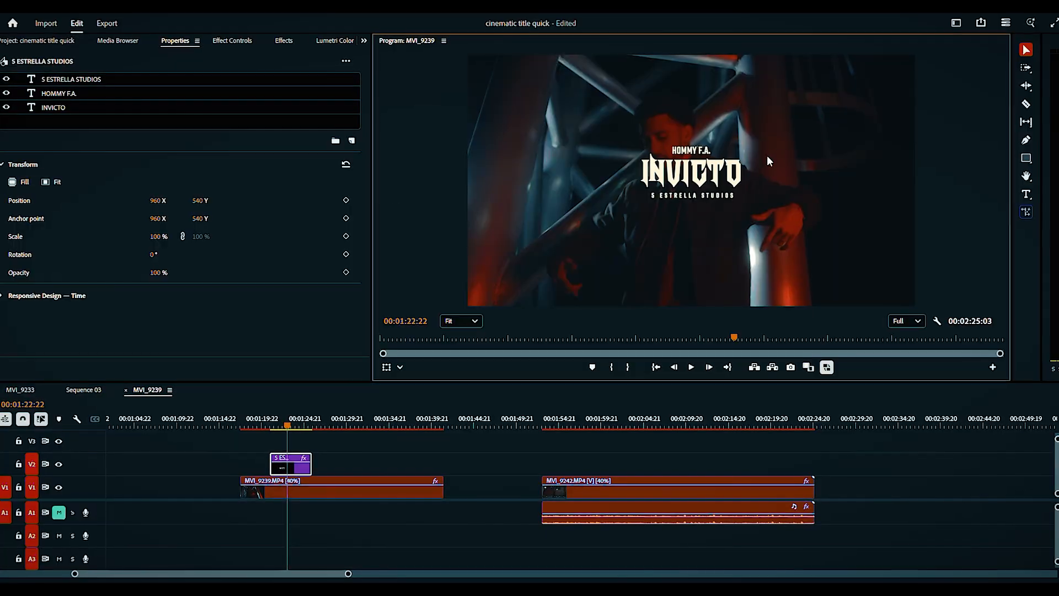
click(946, 227)
scroll(460, 460, down, 1)
scroll(269, 362, down, 3)
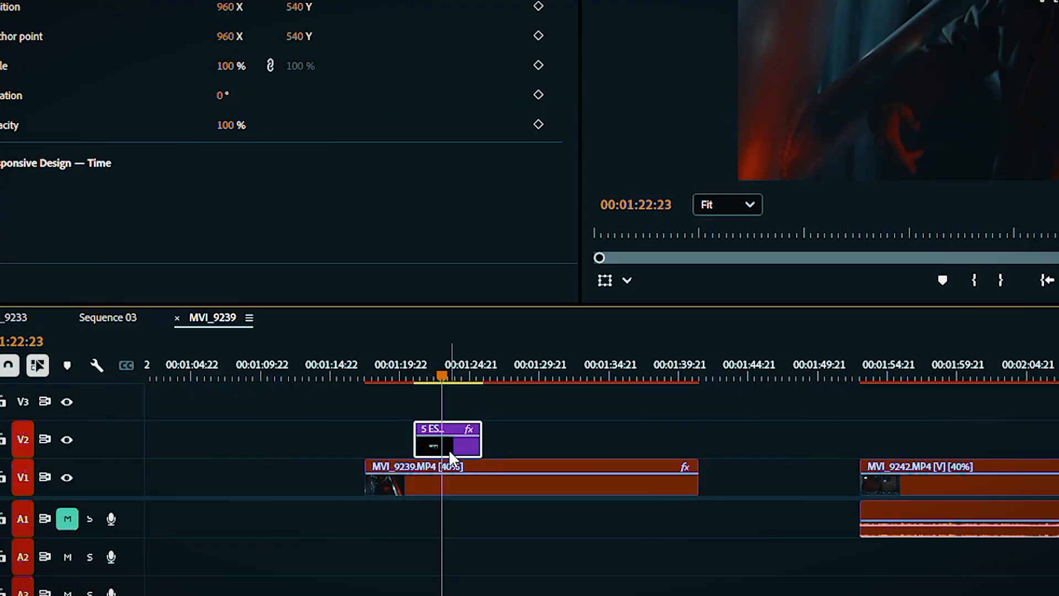
click(284, 478)
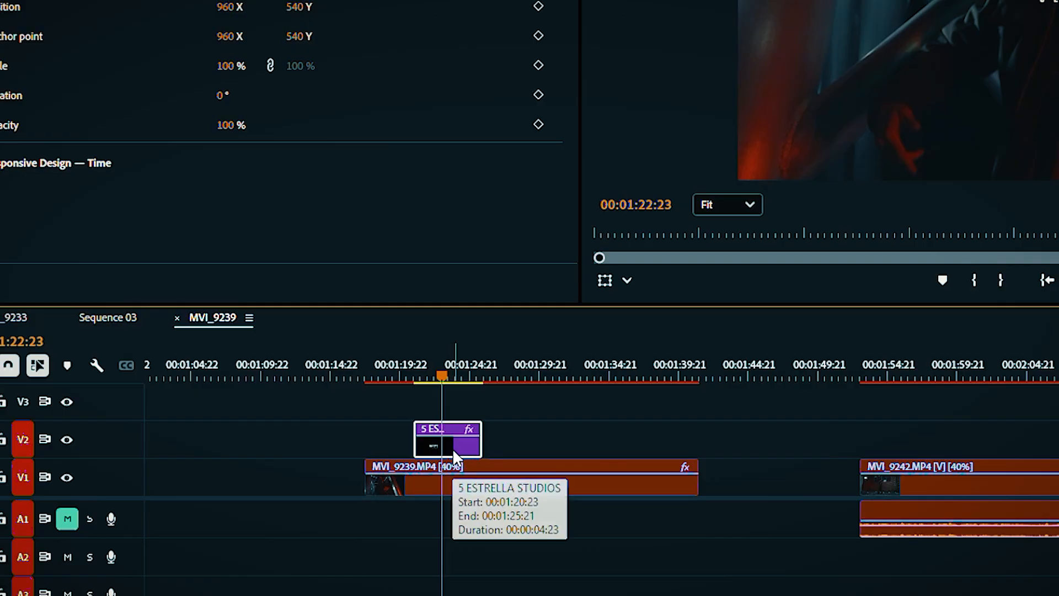
click(409, 360)
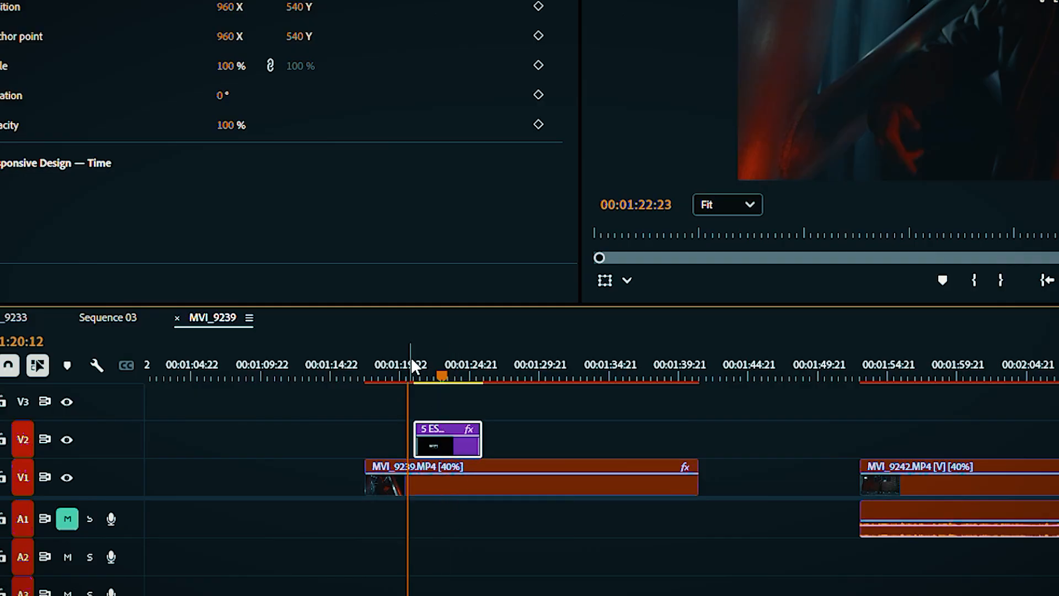
key(equal)
key(equal)
scroll(941, 458, down, 5)
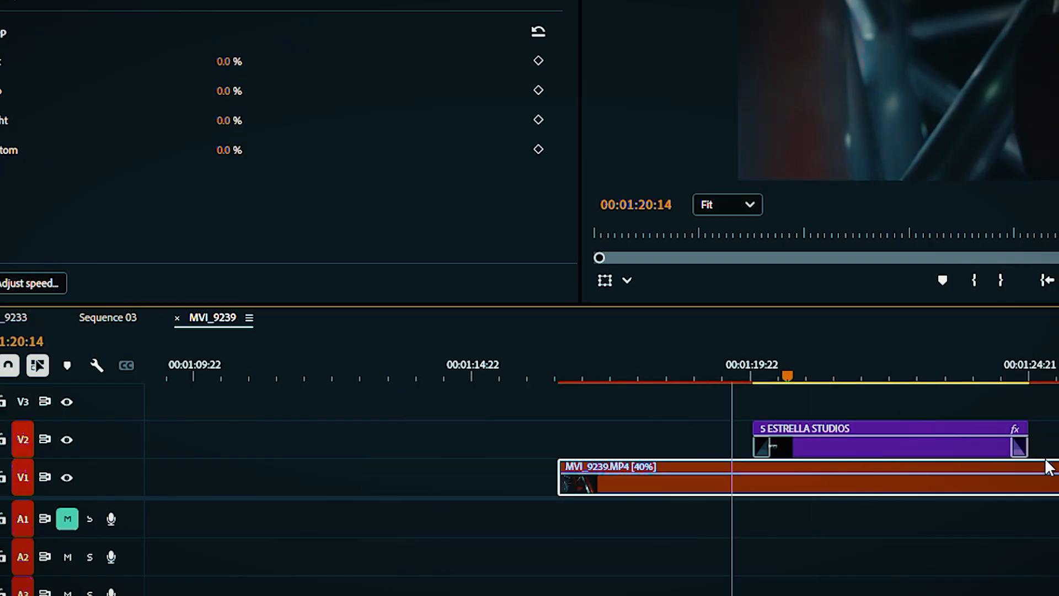
key(space)
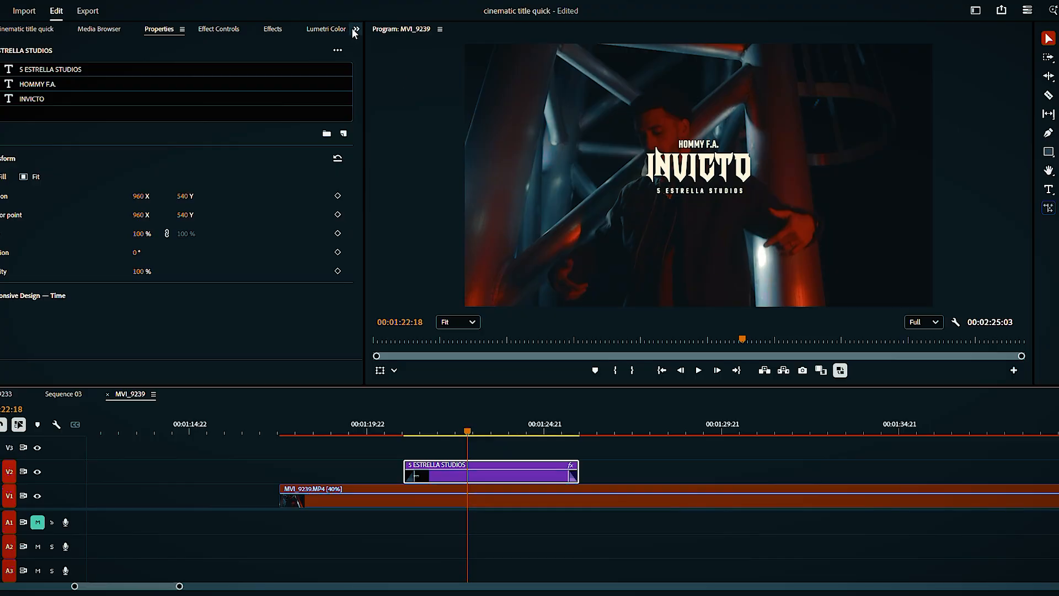
Place the Light Leaks Flickering clip on V3 above the title's start and set its blend mode to Screen
click(356, 29)
click(369, 71)
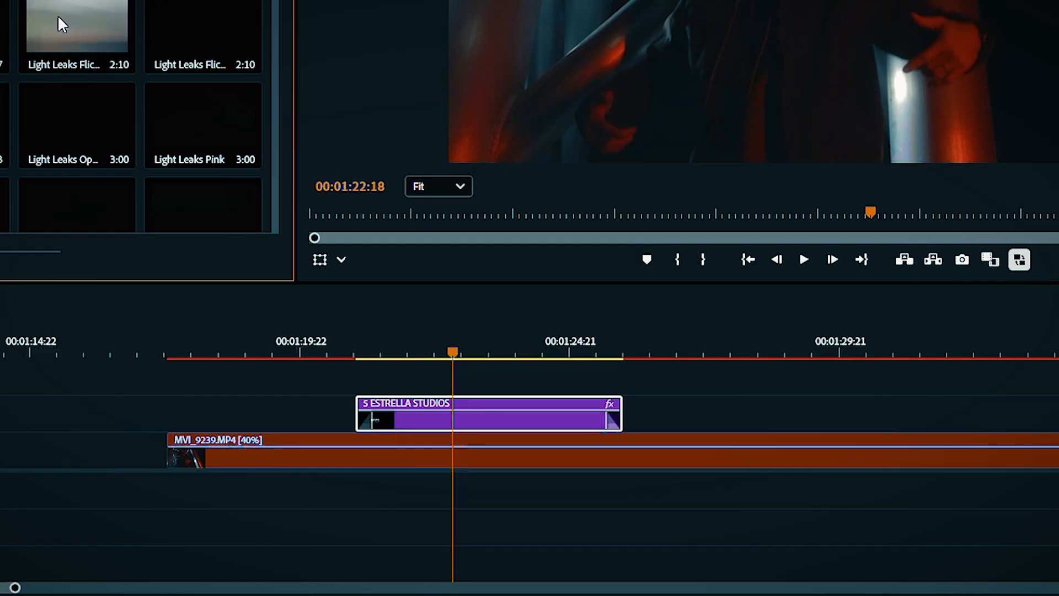
drag(58, 15, 466, 386)
click(541, 366)
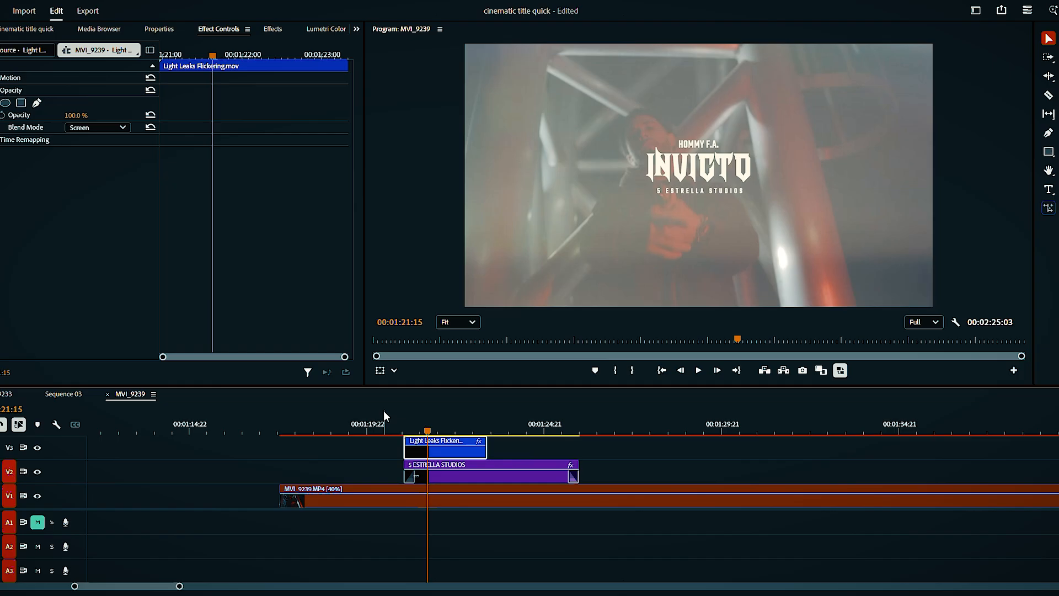
Set the Light Leaks Flickering clip's blend mode to Difference
click(353, 347)
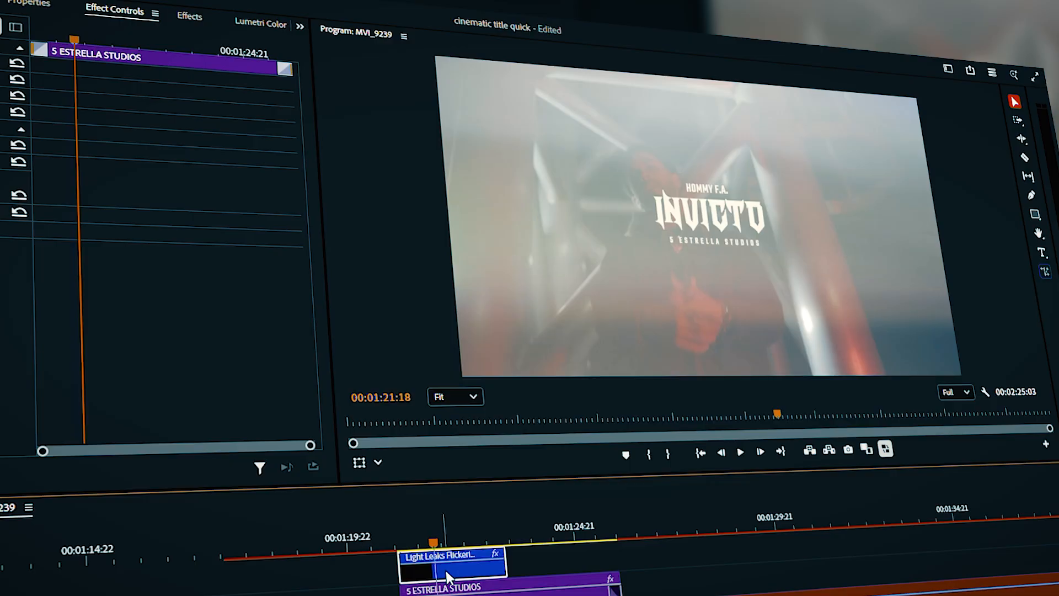
click(445, 570)
mouse_move(452, 541)
mouse_down()
mouse_move(470, 540)
mouse_move(446, 542)
mouse_up()
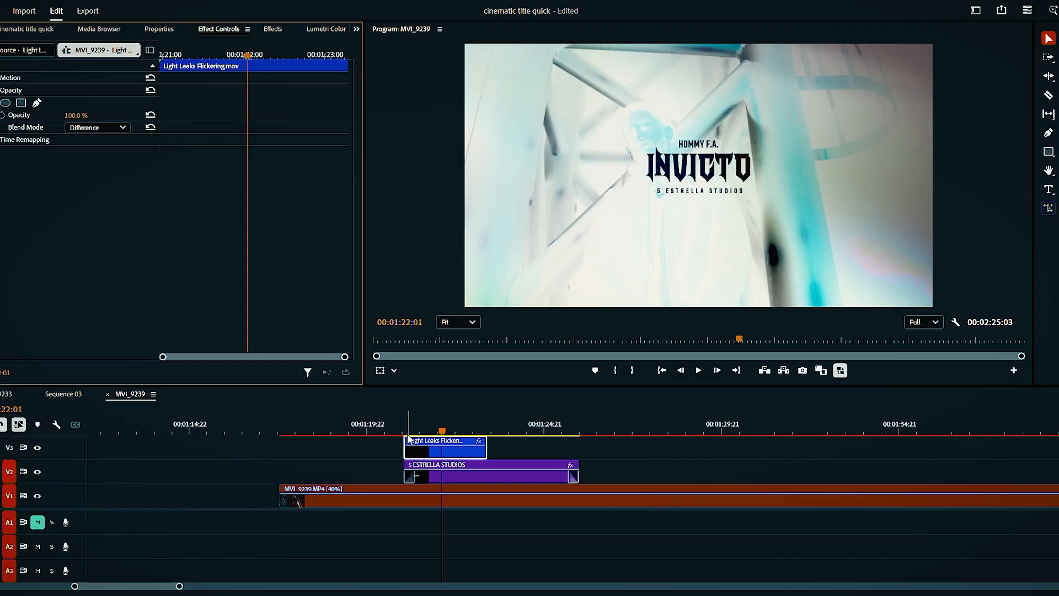
Play the title's opening with the light leak and add a marker to the light leak clip at 00:01:21:18
drag(411, 432, 398, 433)
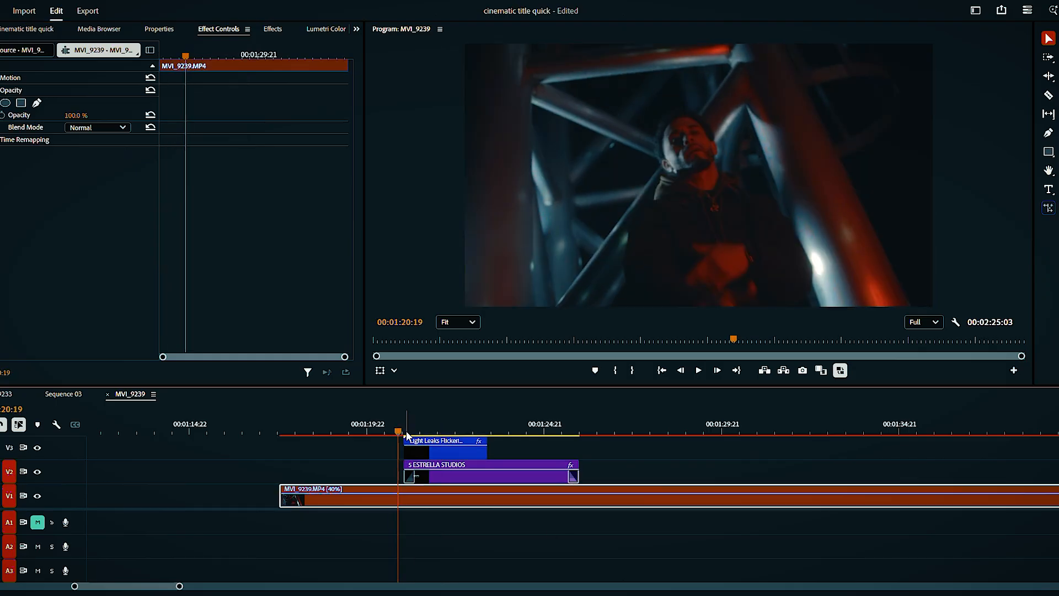
key(=)
scroll(685, 454, down, 4)
click(440, 428)
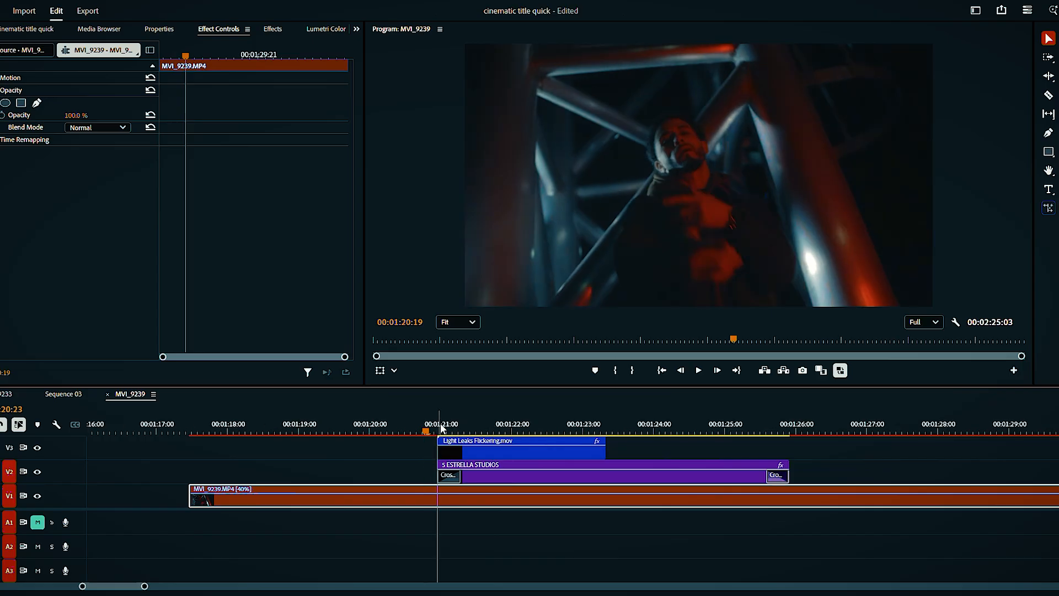
key(space)
key(space)
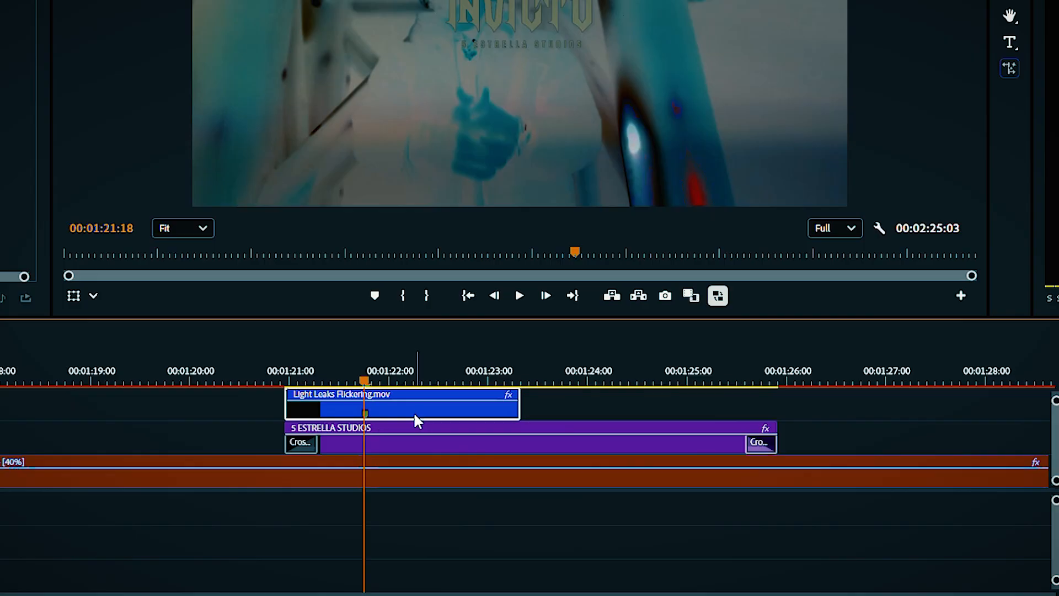
Shift the light leak clip earlier on V3 until its marker lines up with the start of the title clip
drag(444, 414, 399, 418)
click(319, 369)
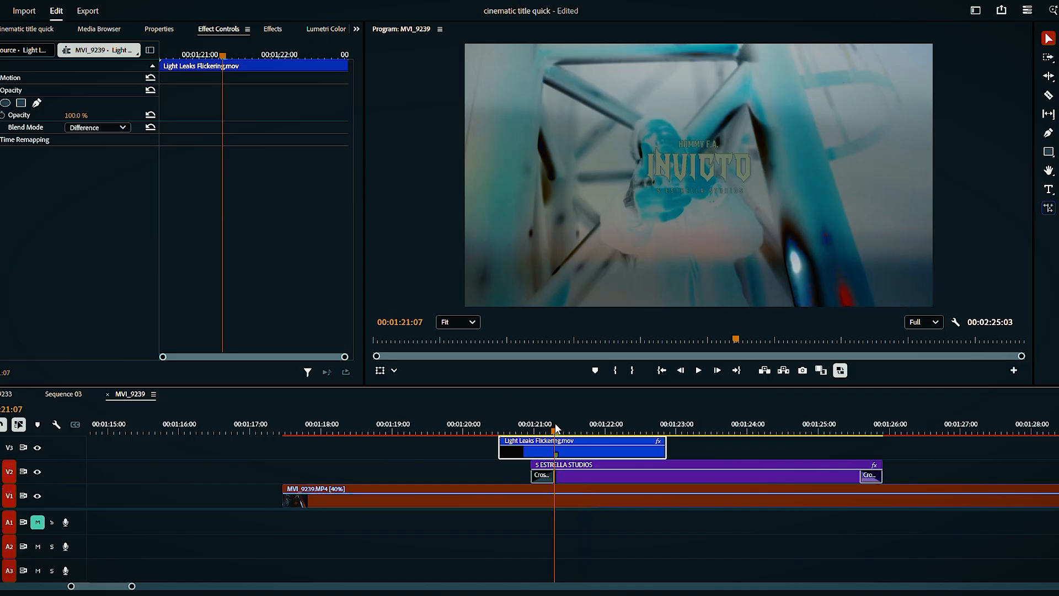
mouse_move(555, 425)
mouse_down()
mouse_move(529, 427)
mouse_move(574, 429)
mouse_move(540, 428)
mouse_up()
drag(581, 452, 557, 453)
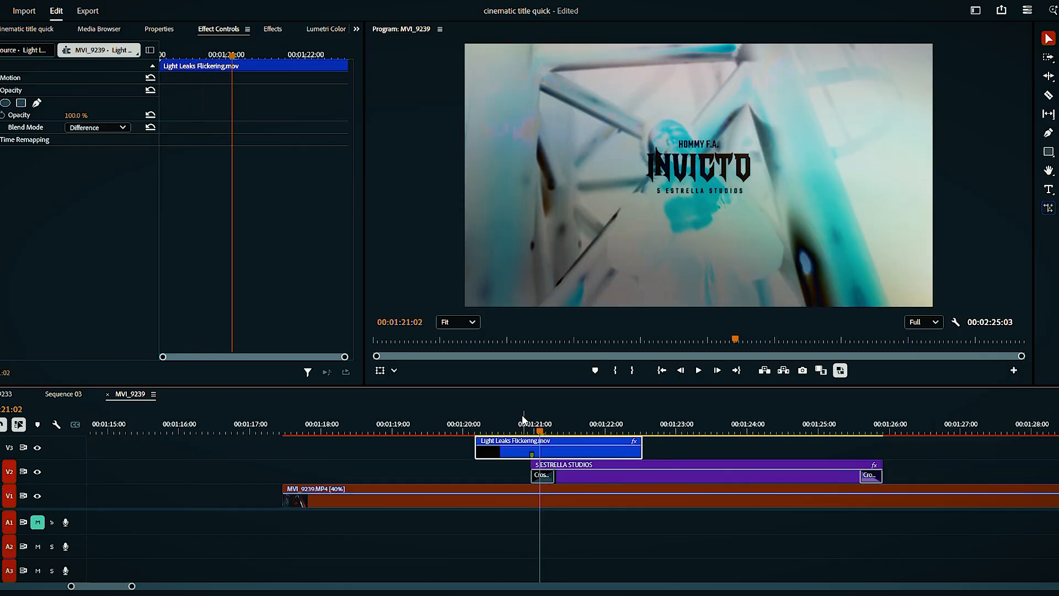
Trim the light leak clip's start to 00:01:20:18, five frames before the title begins
drag(523, 420, 531, 425)
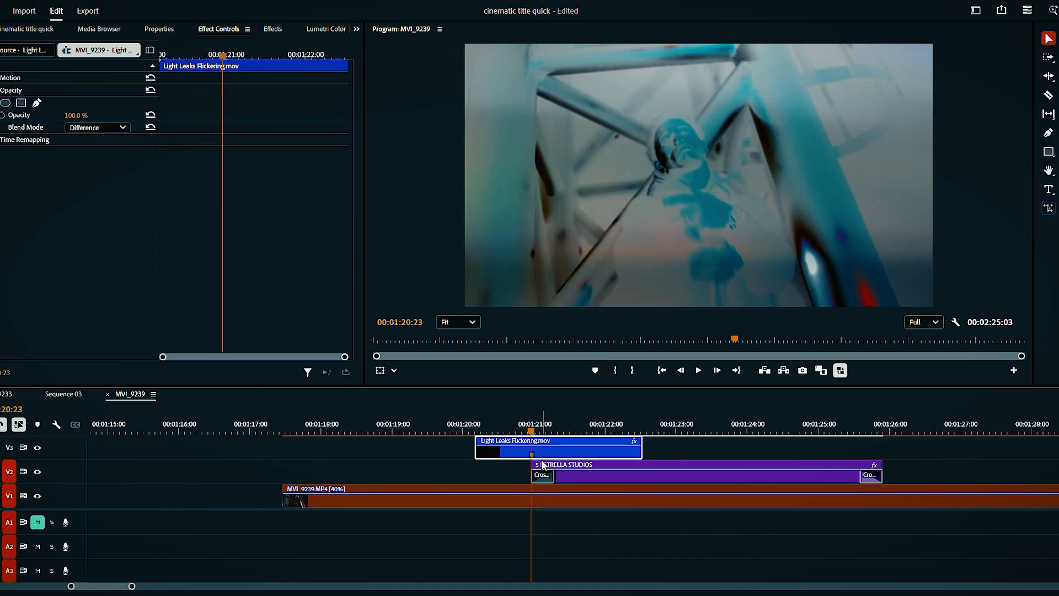
key(shift+Left)
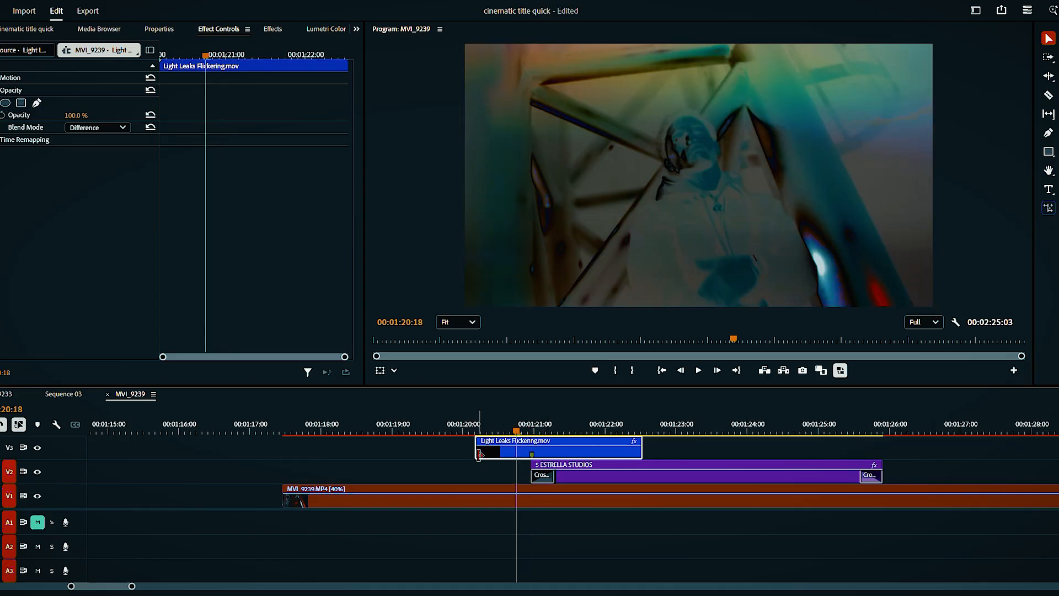
drag(479, 453, 519, 454)
Cut the light leak clip at 00:01:21:04, five frames after the title begins, and delete the remainder
key(shift+Right)
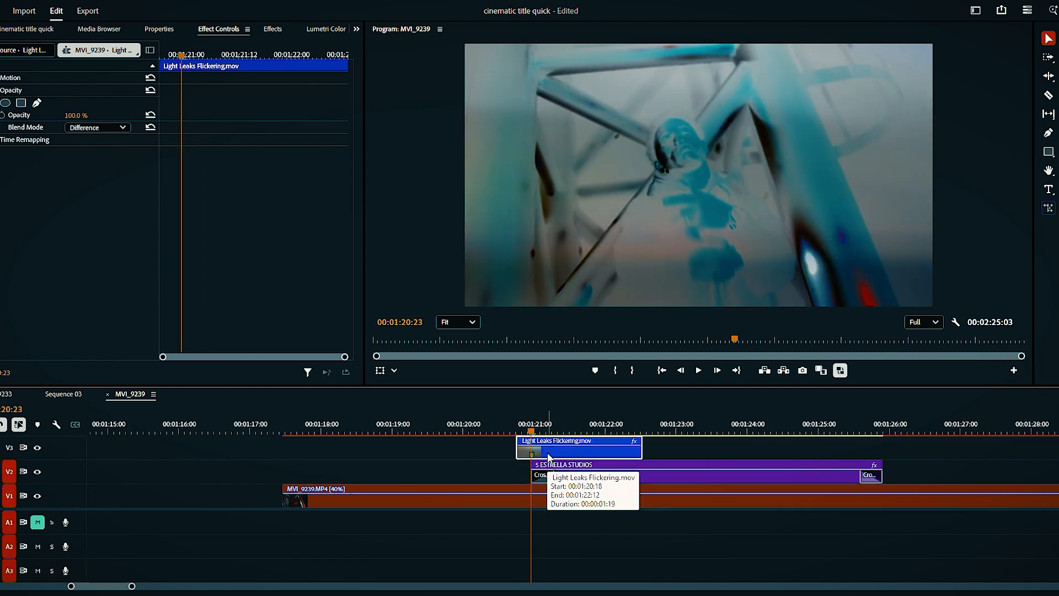
key(shift+Right)
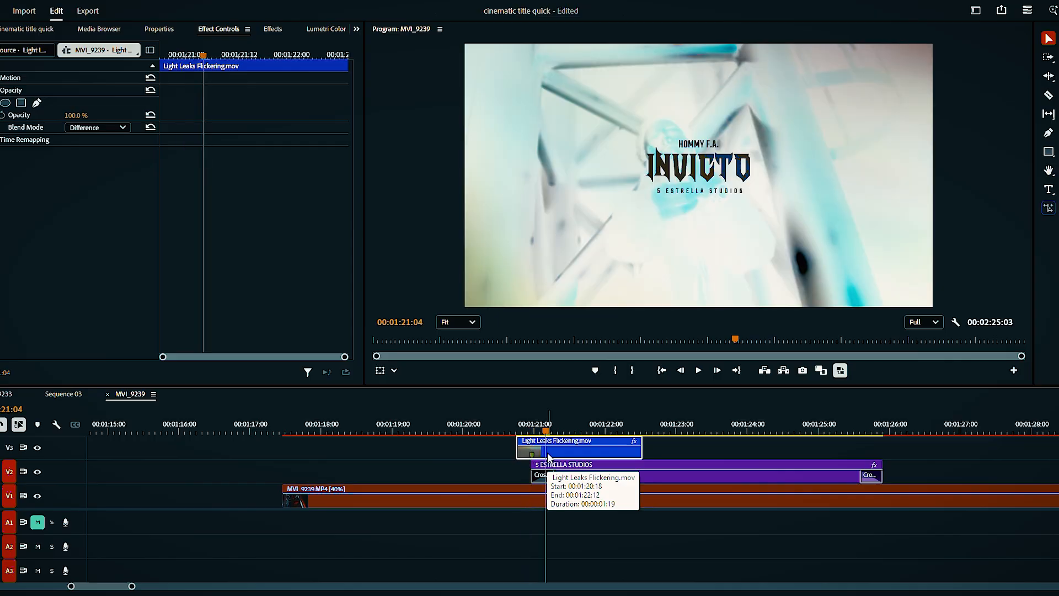
key(c)
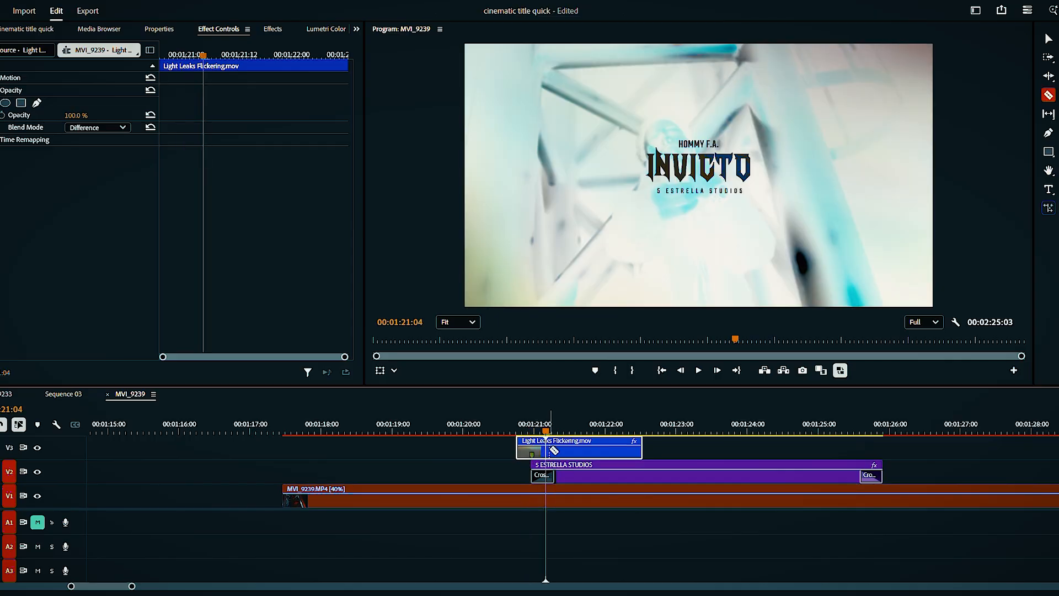
click(551, 449)
key(v)
click(551, 450)
key(Delete)
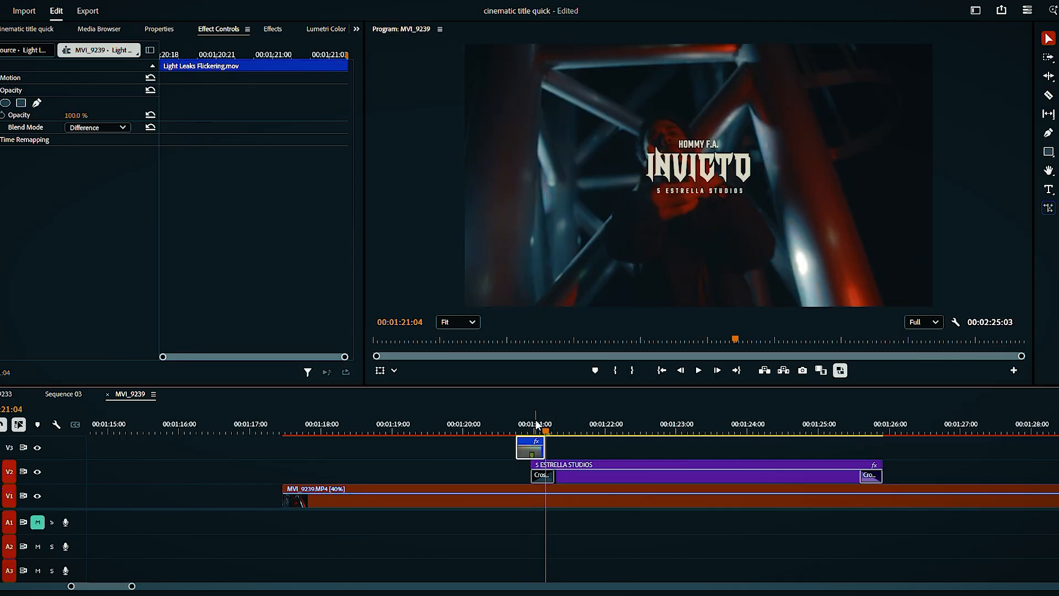
Apply cross dissolves to both ends of the trimmed light leak clip
key(shift+Left)
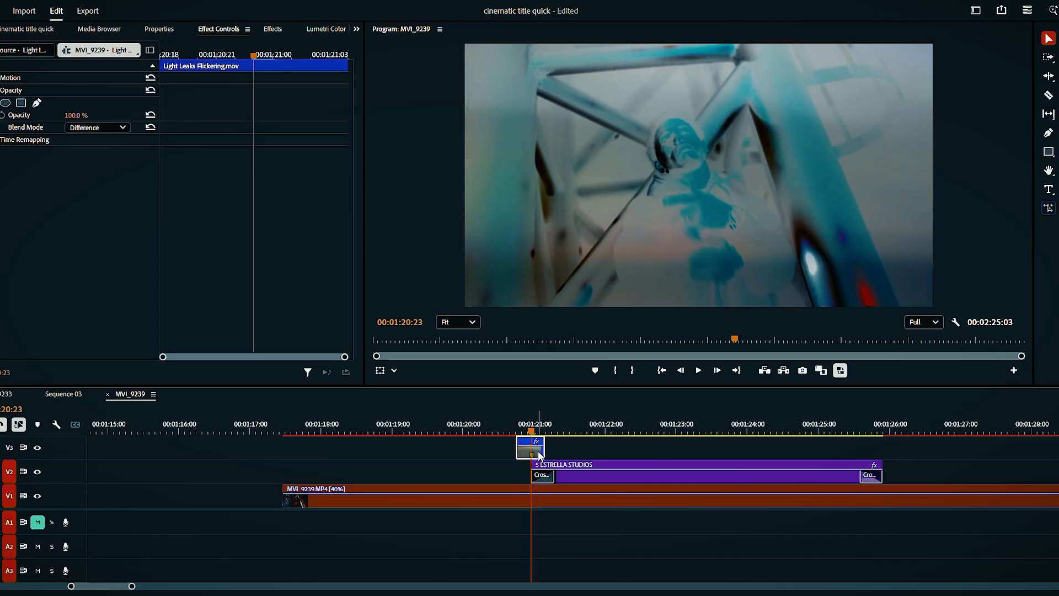
key(ctrl+d)
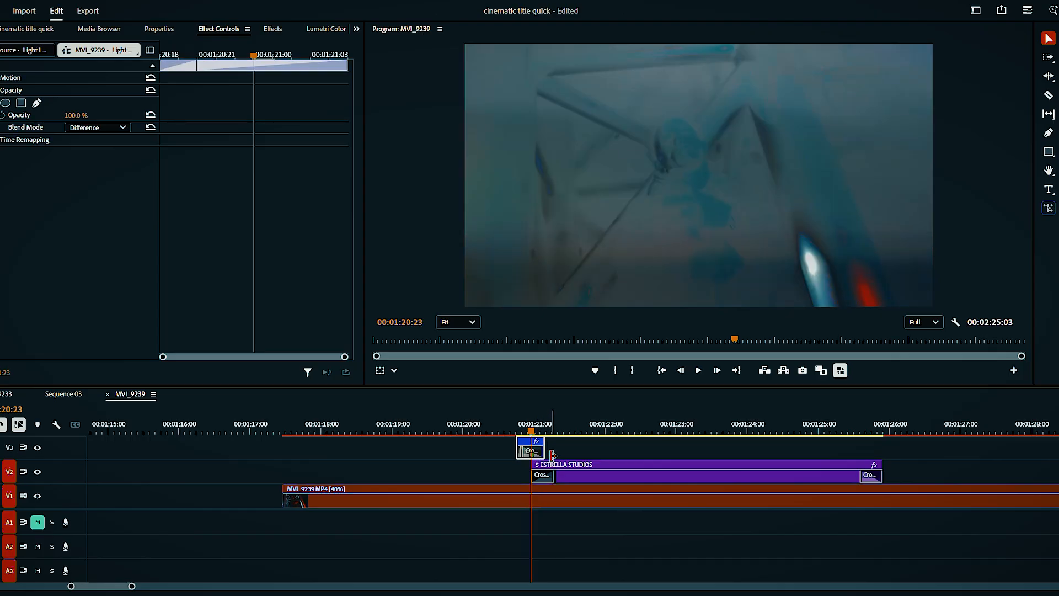
key(equal)
key(equal)
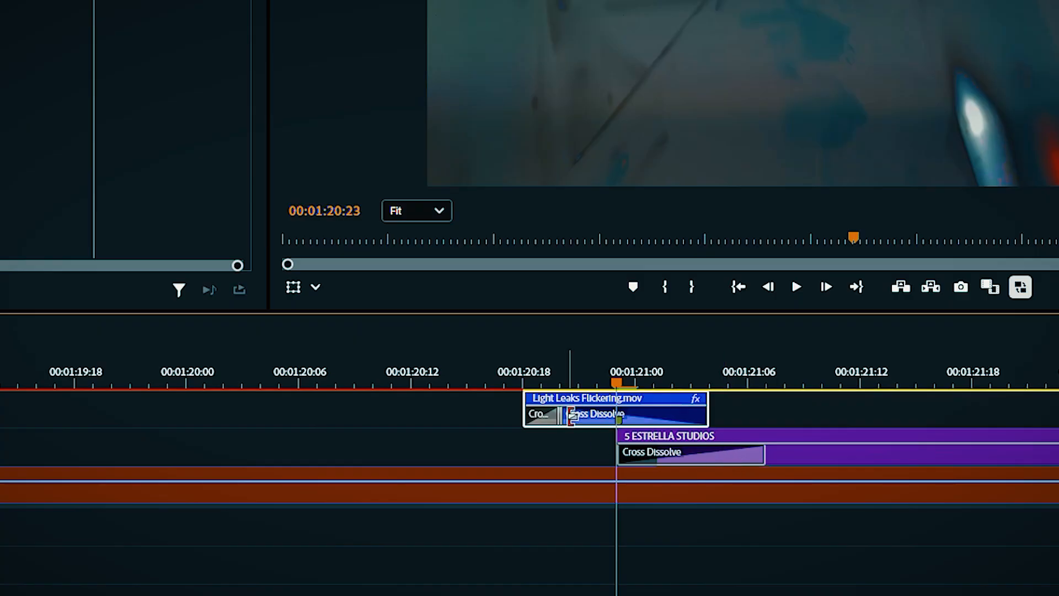
key(ctrl+z)
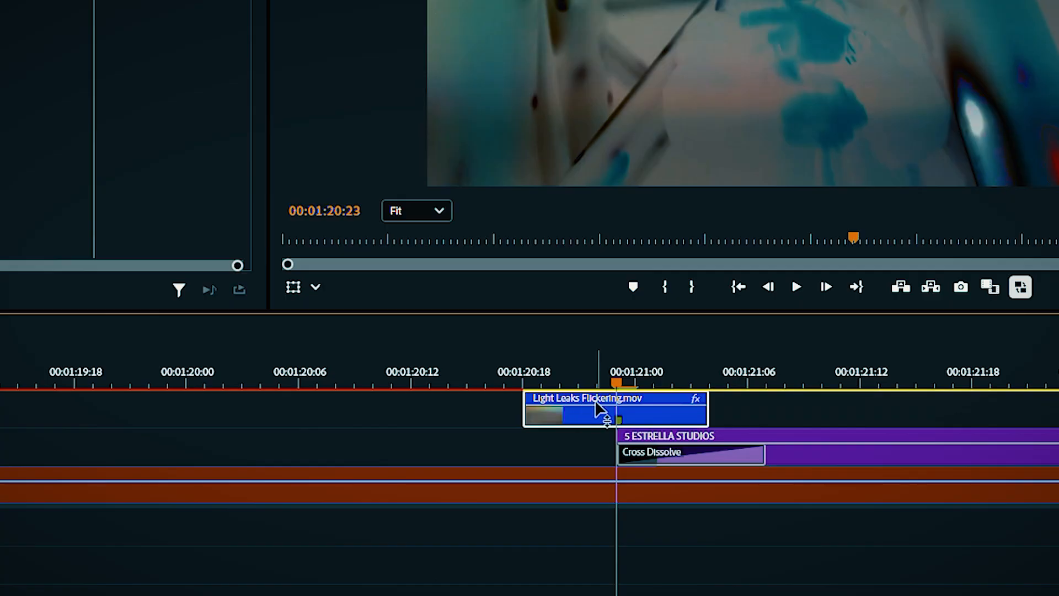
key(ctrl+d)
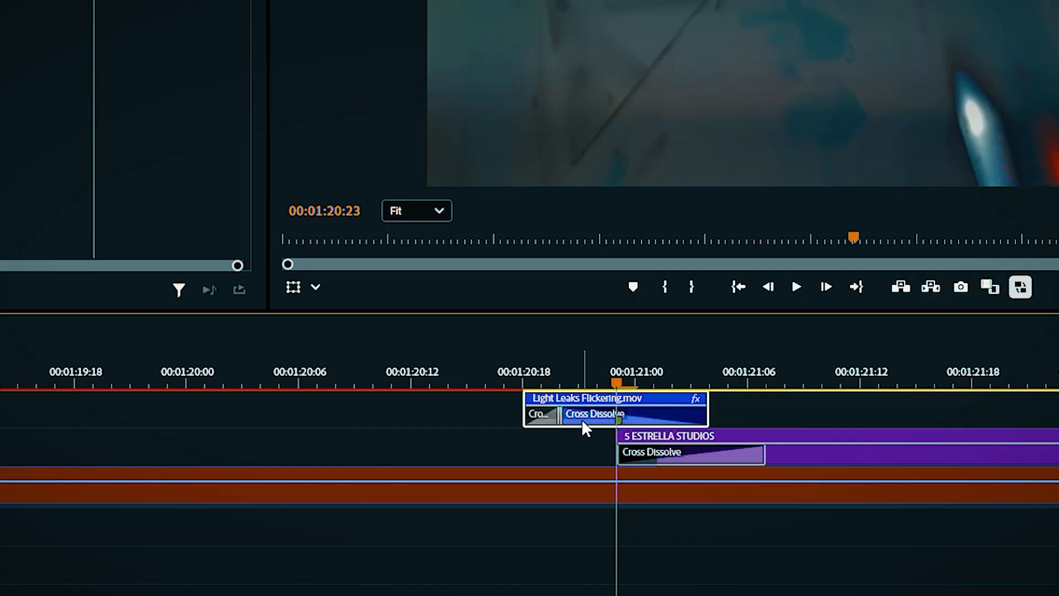
Shorten the light leak's closing dissolve to start at 00:01:21:00, extend its opening dissolve to 00:01:20:23, and preview the transition
drag(570, 415, 654, 415)
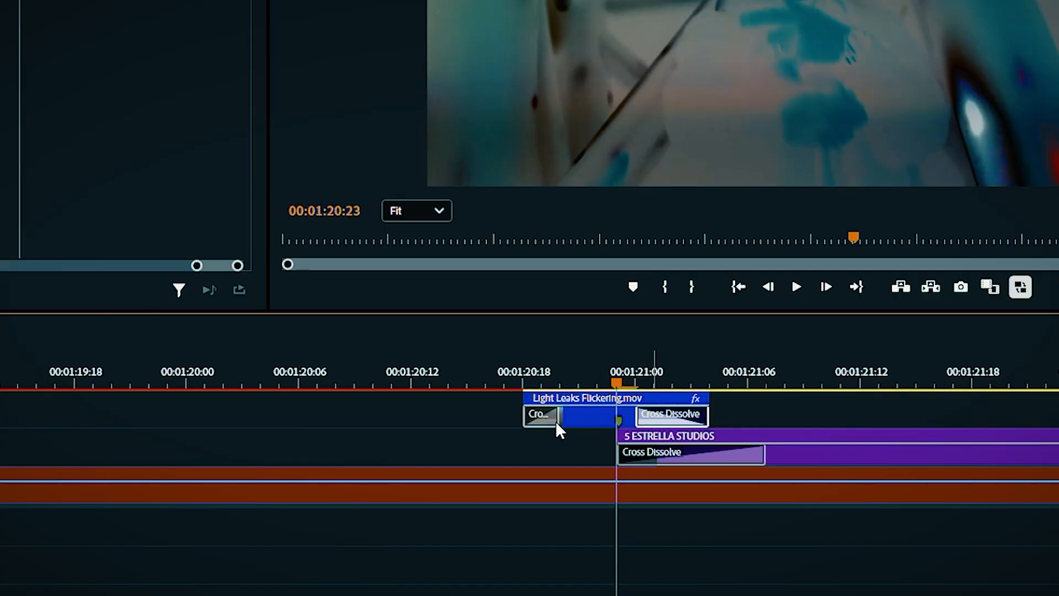
drag(560, 420, 616, 419)
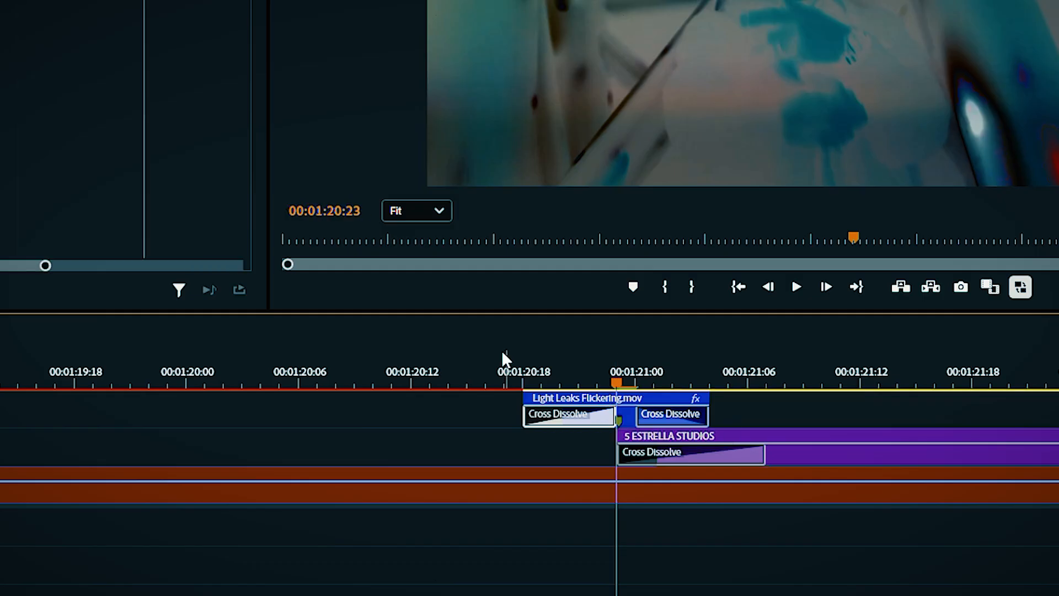
click(496, 363)
key(space)
key(space)
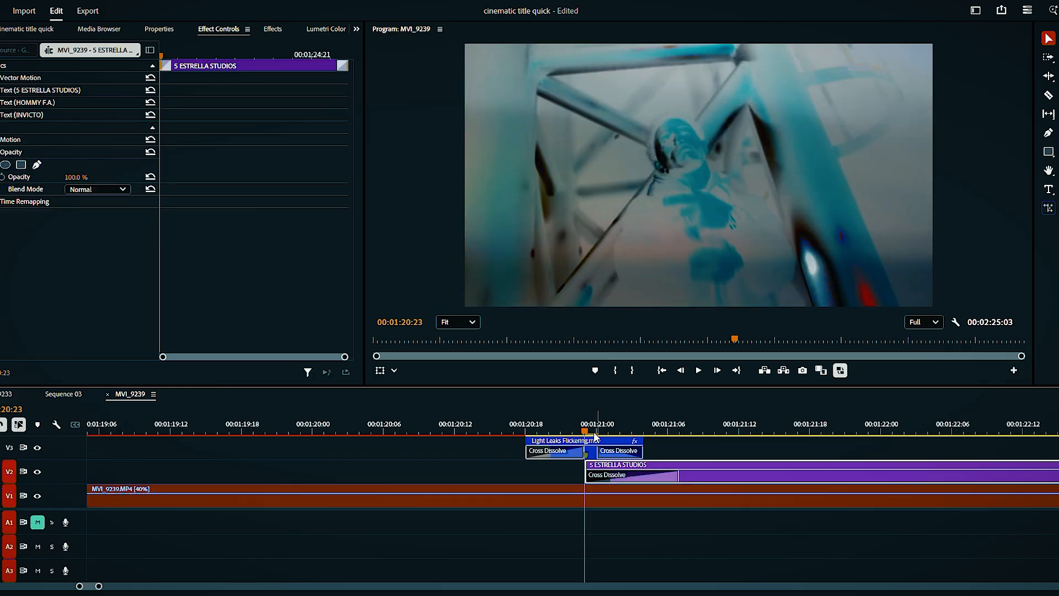
Try cooler and warmer temperature and different tint values on the light leak clip in Lumetri Color, then reset them
click(596, 430)
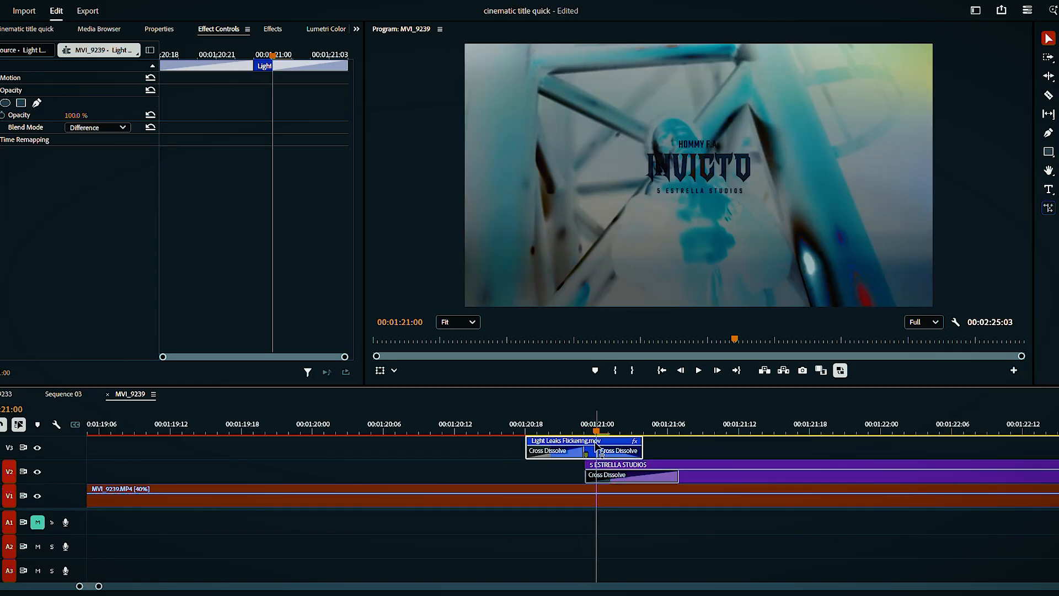
click(356, 29)
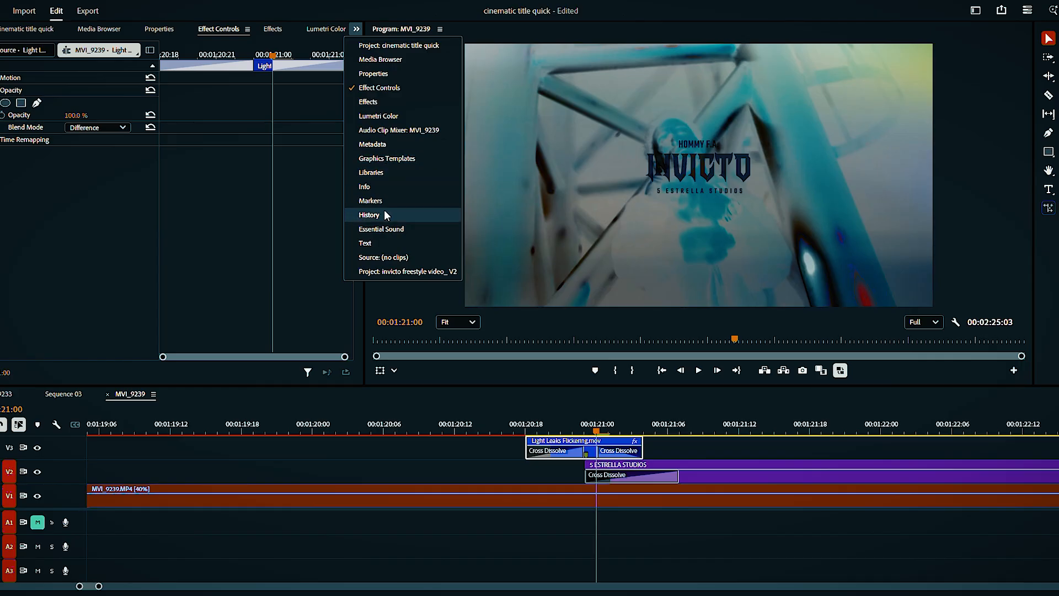
click(379, 117)
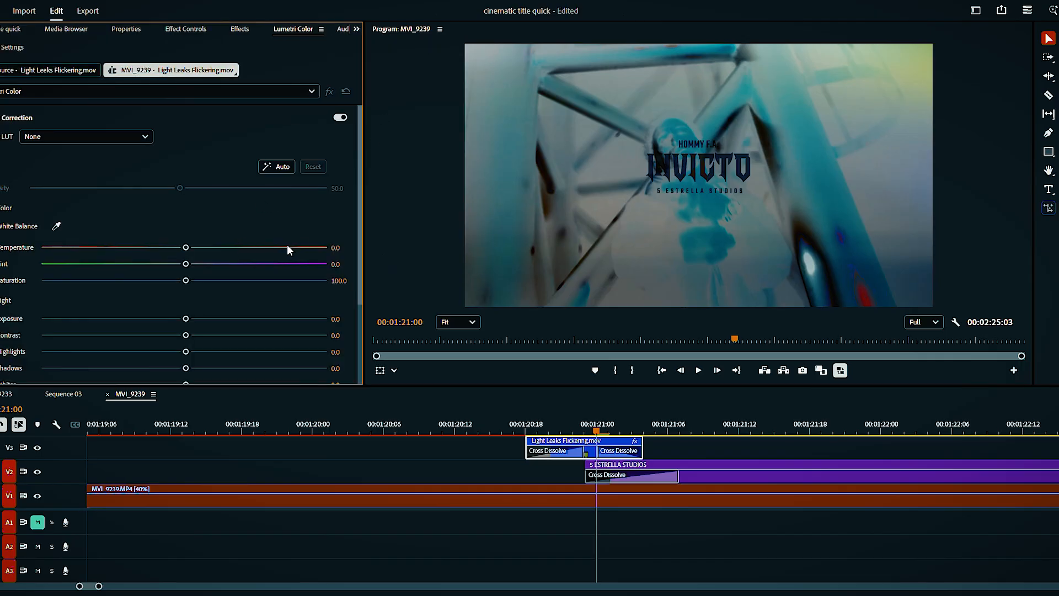
drag(286, 249, 125, 249)
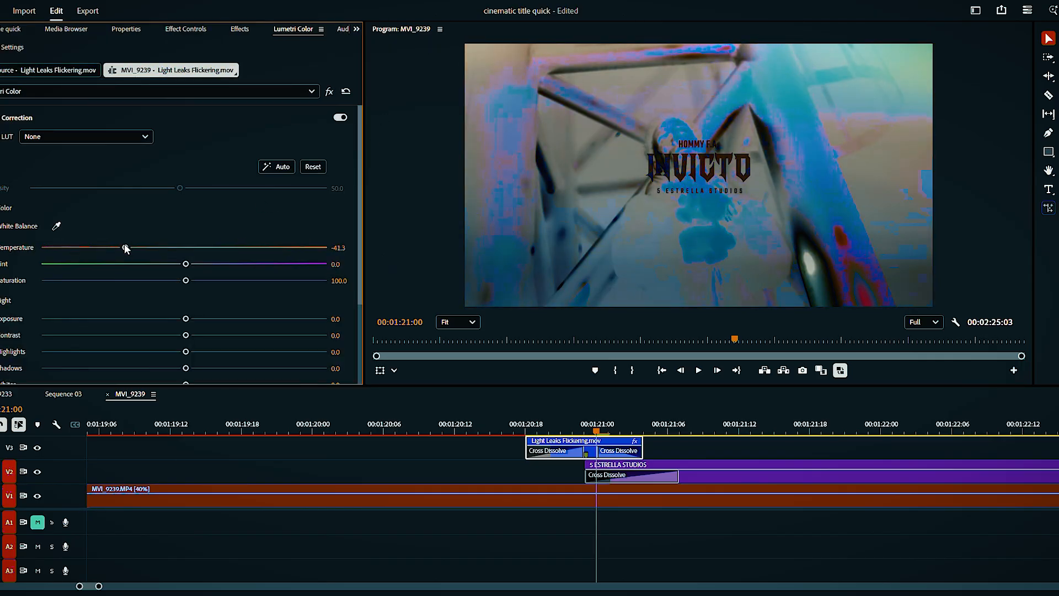
double_click(125, 248)
drag(281, 264, 193, 274)
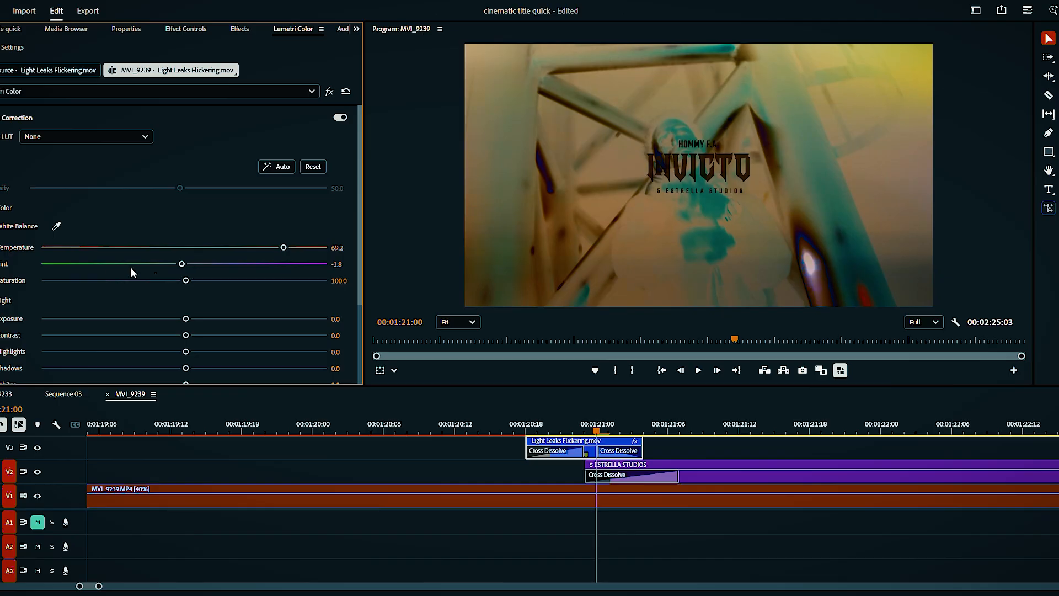
drag(130, 266, 293, 251)
double_click(312, 265)
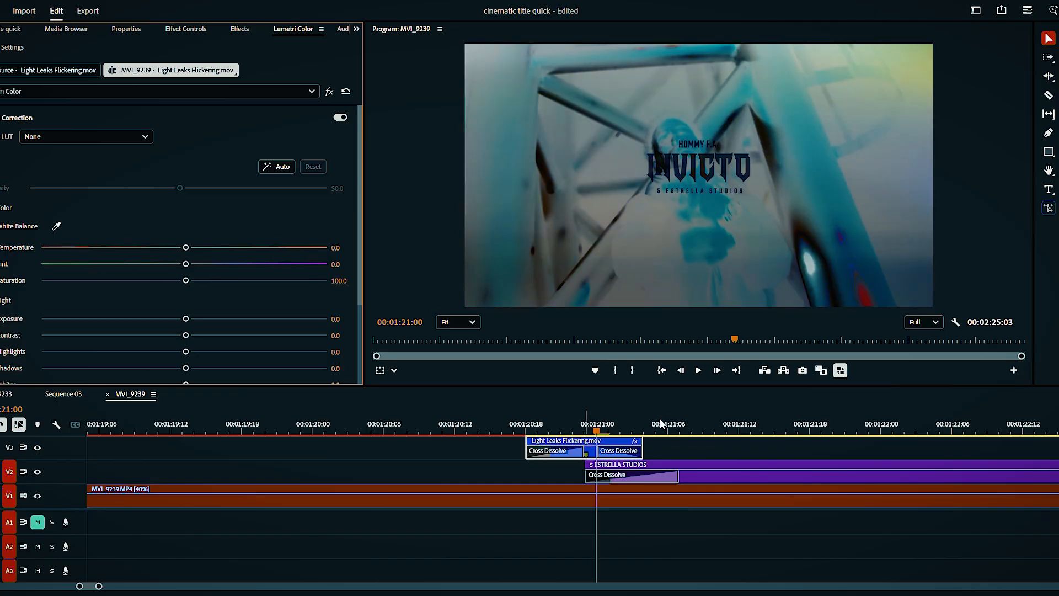
Set the light leak clip's temperature to -47, tint to -17.5 and contrast to 22.8 in Lumetri Color, and preview it
drag(186, 251, 116, 257)
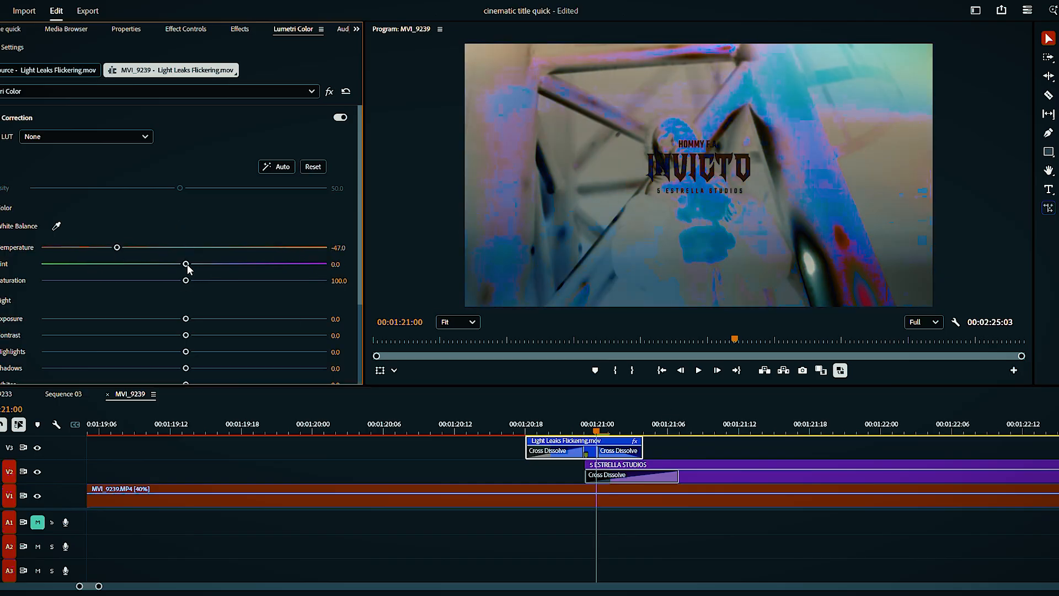
drag(186, 265, 160, 265)
scroll(179, 340, down, 3)
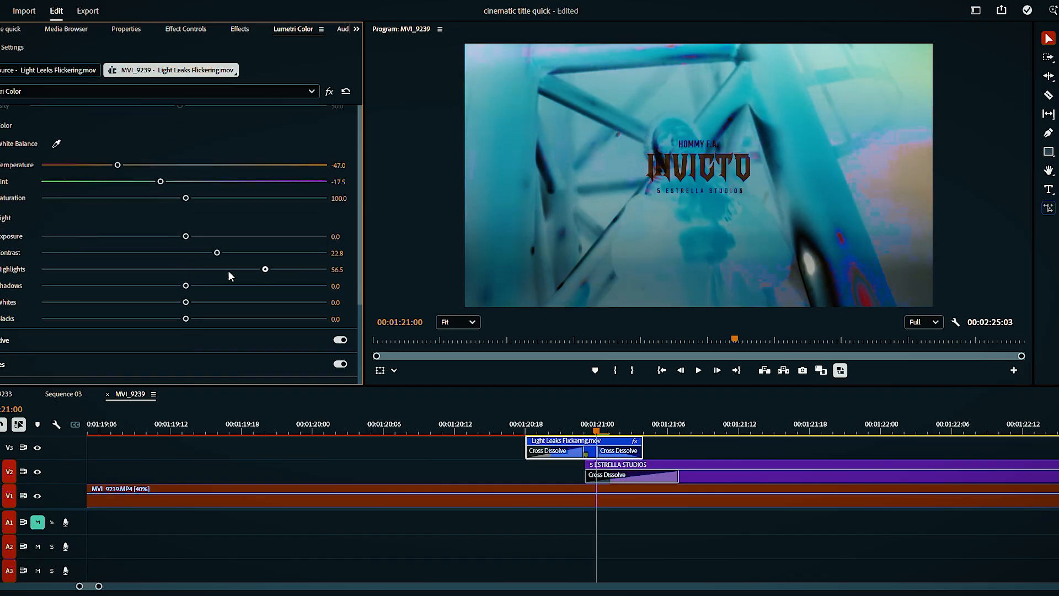
scroll(224, 306, down, 2)
scroll(238, 313, up, 3)
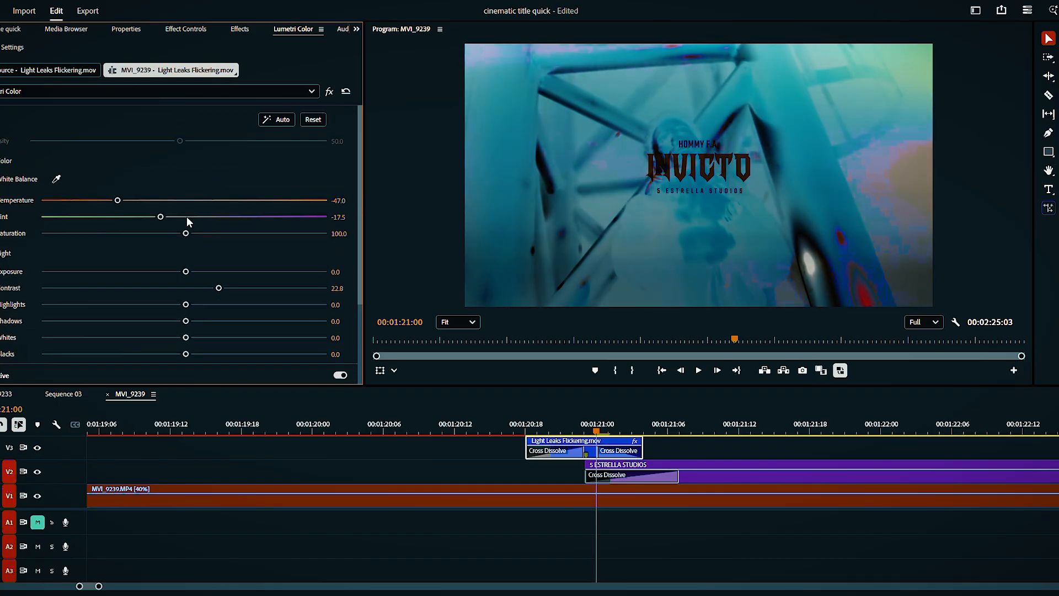
click(519, 425)
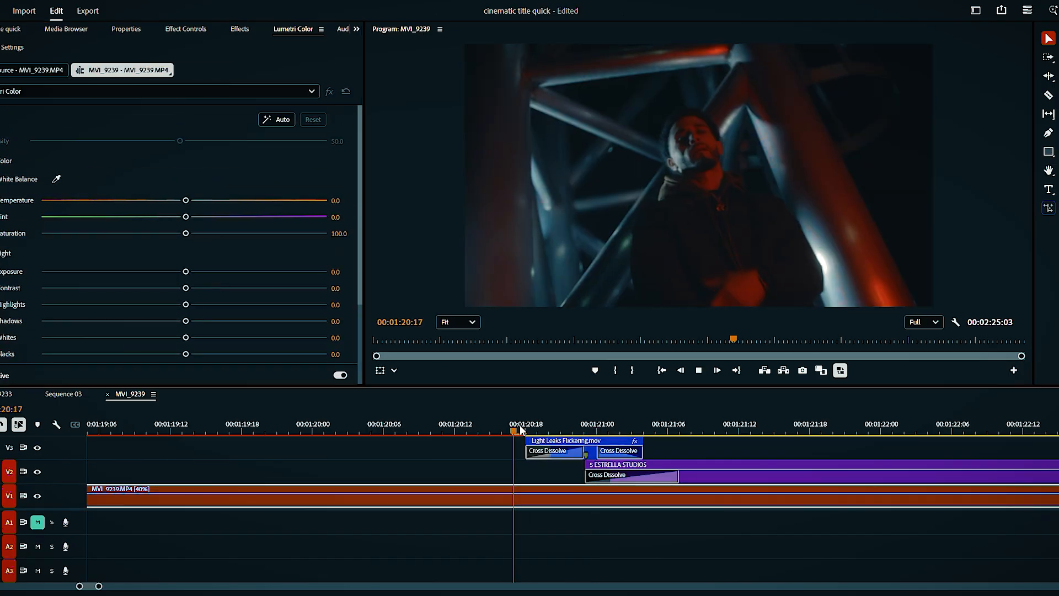
key(space)
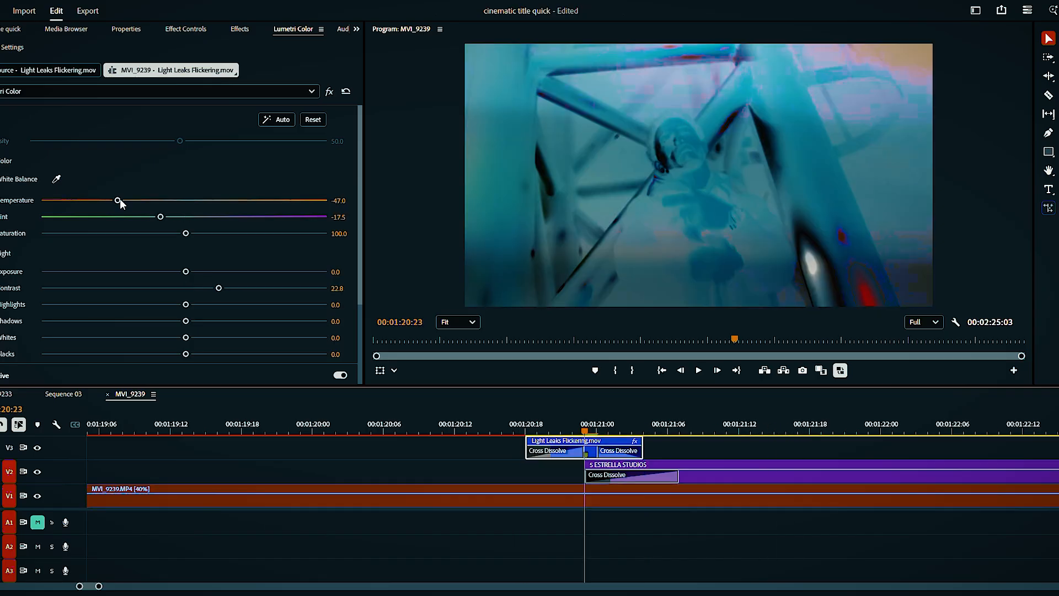
Lower the light leak clip's temperature to -100 and replay the title's opening transition several times
drag(118, 200, 39, 203)
click(515, 422)
key(space)
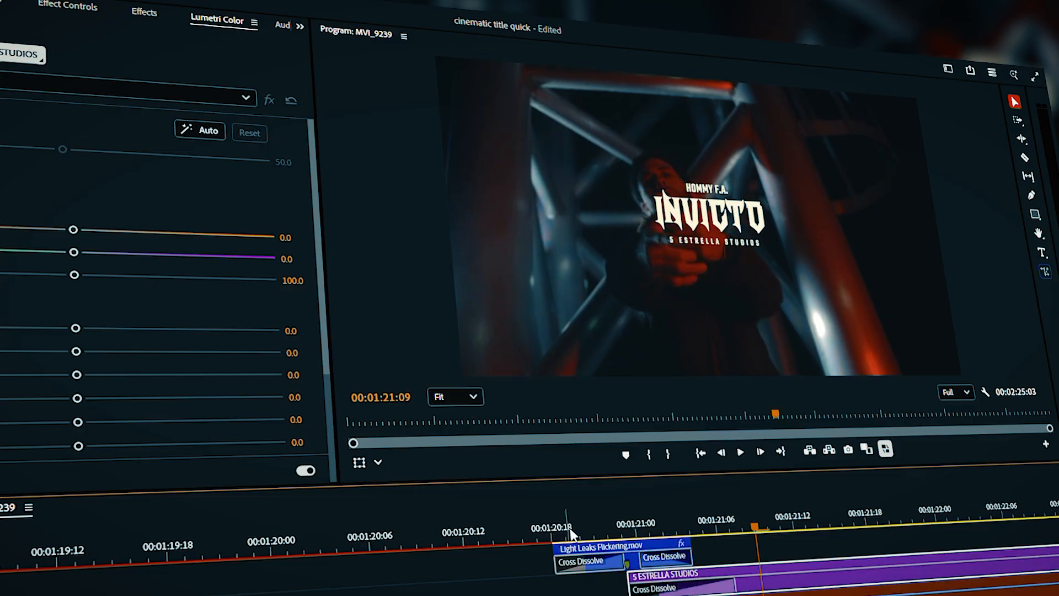
click(579, 527)
click(619, 521)
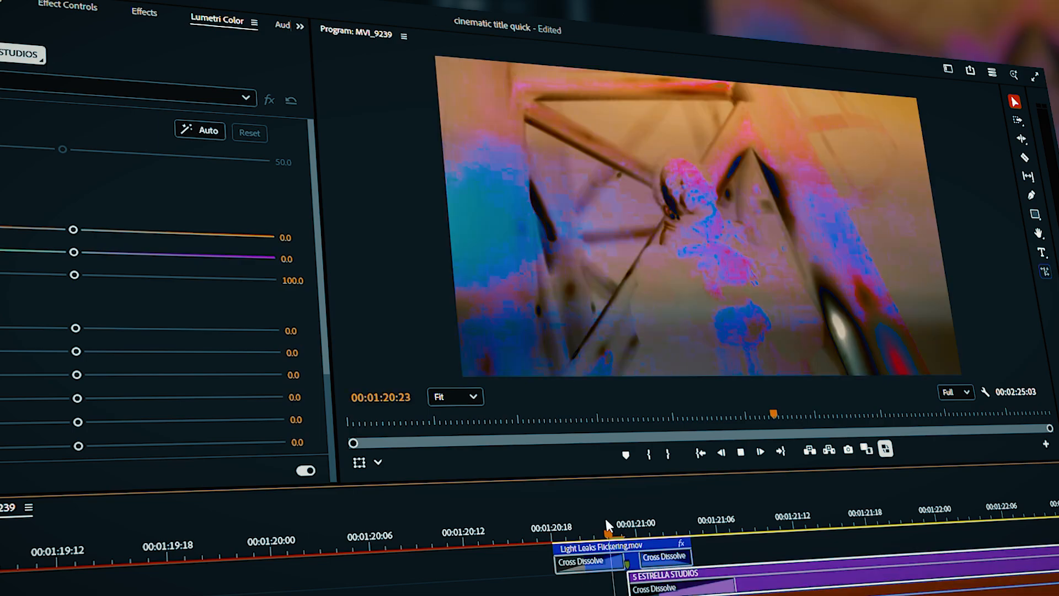
key(space)
click(597, 520)
key(space)
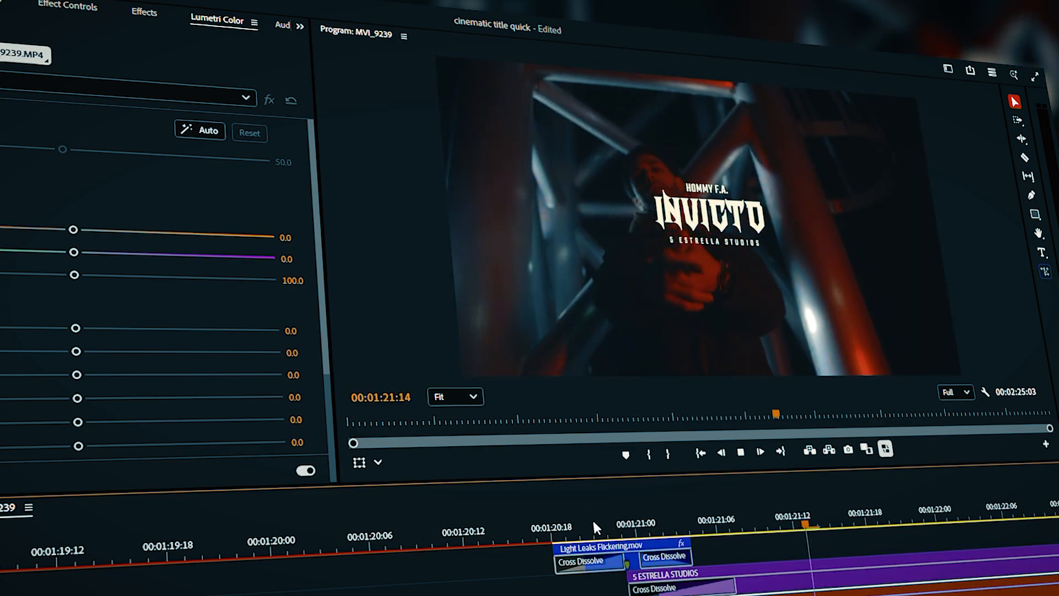
click(590, 524)
key(space)
click(537, 528)
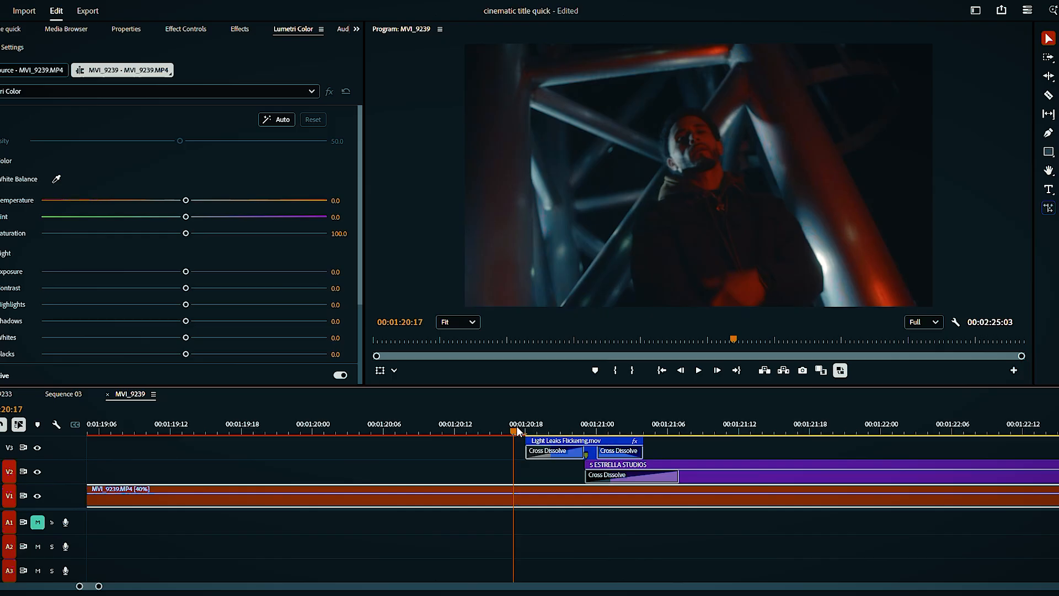
click(629, 443)
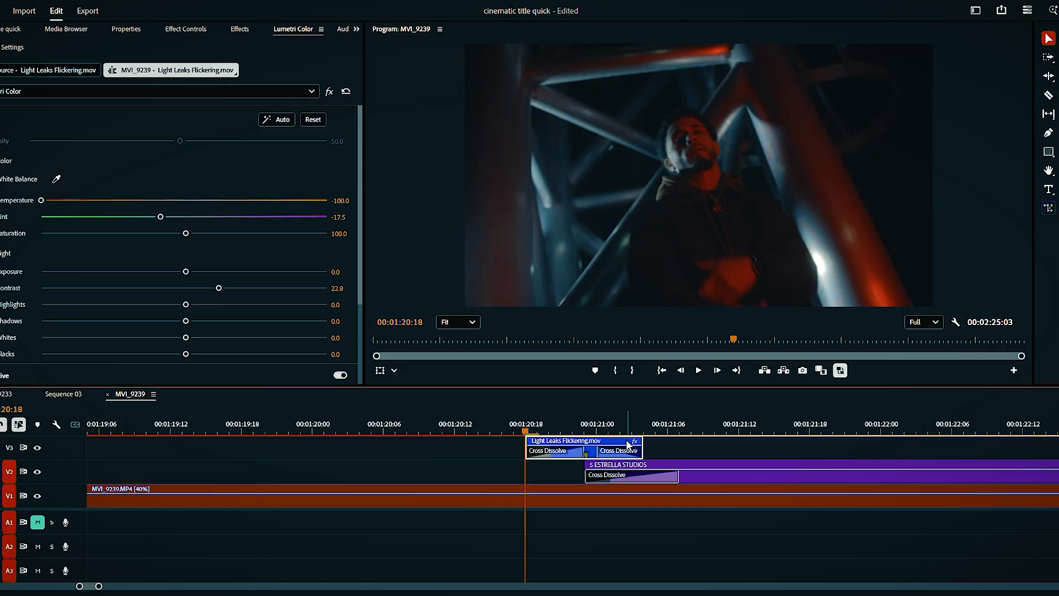
scroll(623, 442, down, 1)
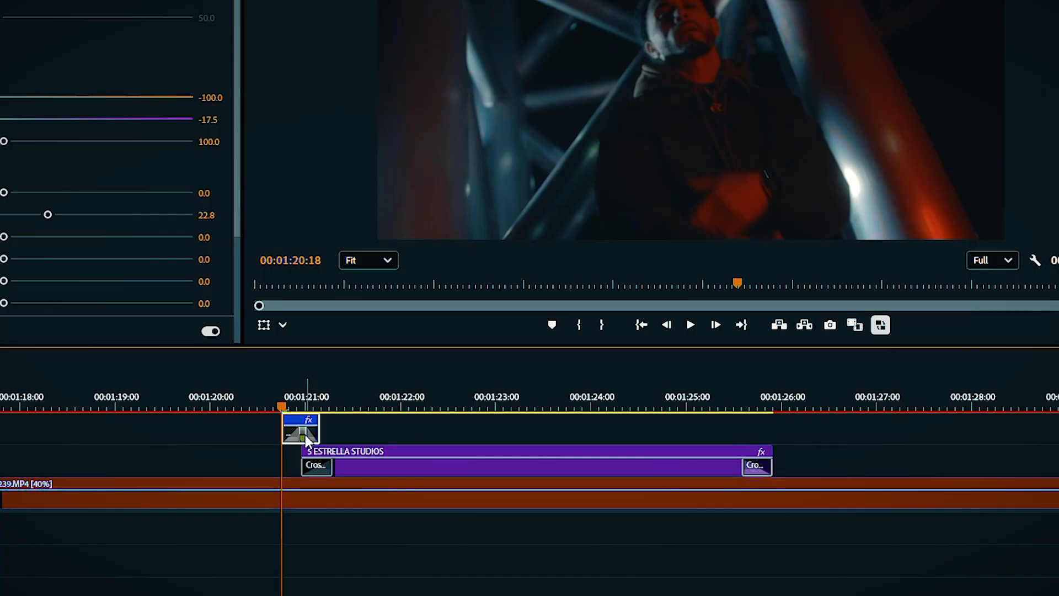
click(721, 387)
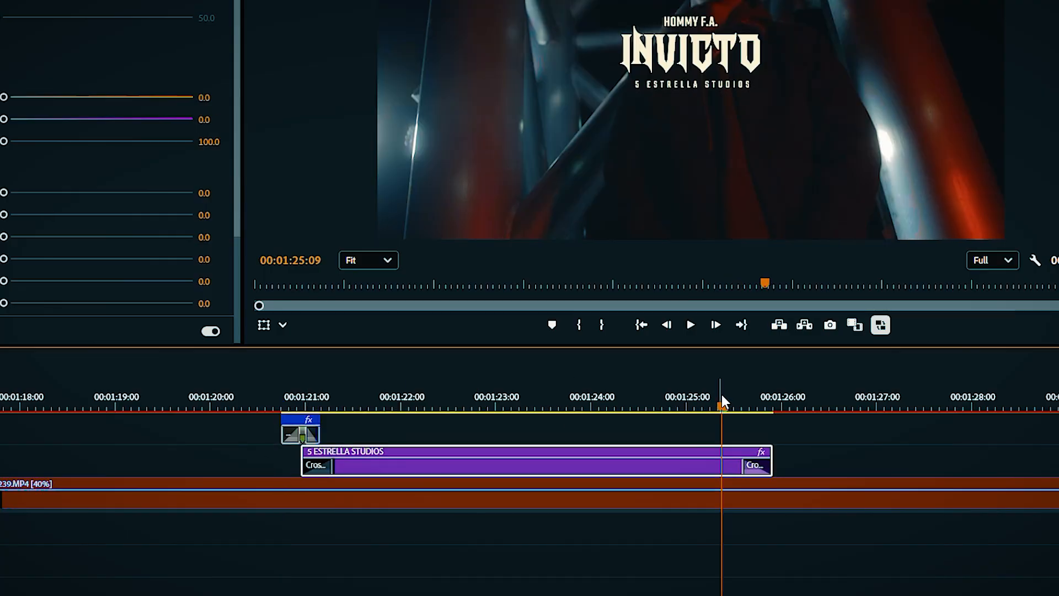
key(ctrl+v)
click(737, 427)
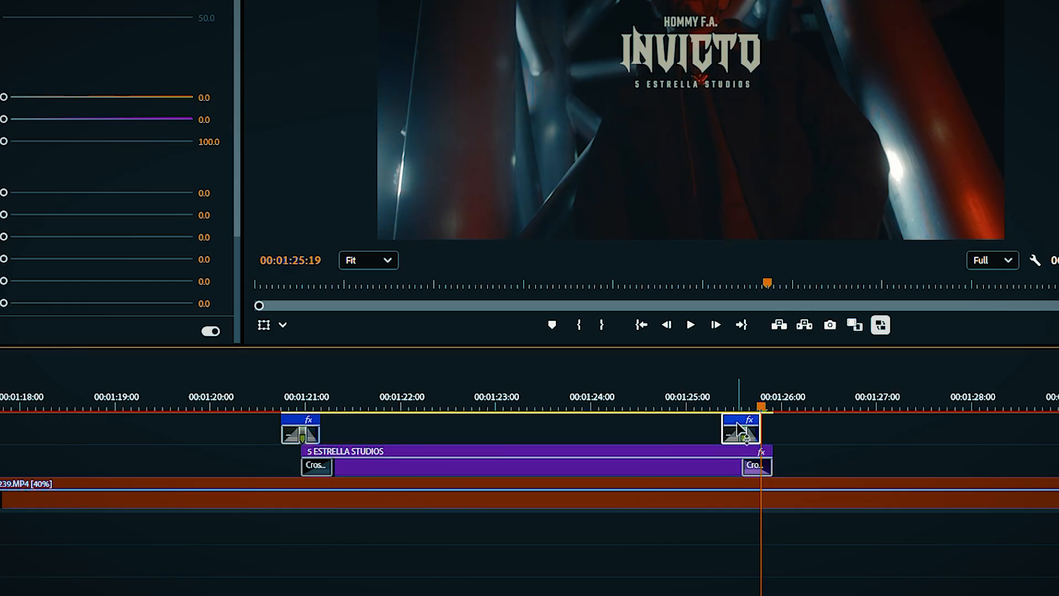
key(Delete)
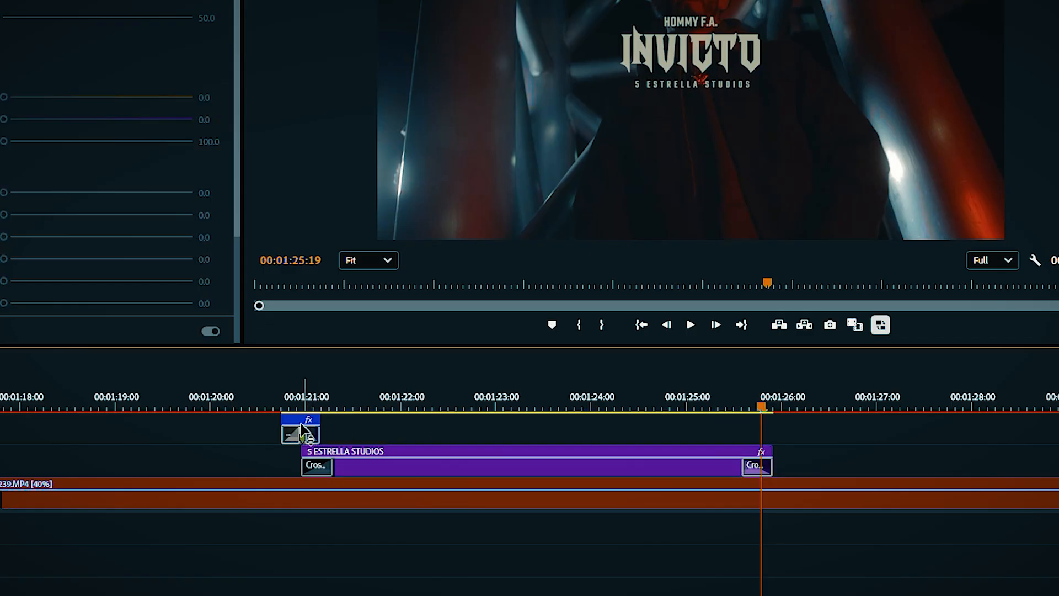
Duplicate the opening light leak clip on V3, align the copy with the title's end, and reverse its speed
drag(300, 418, 754, 419)
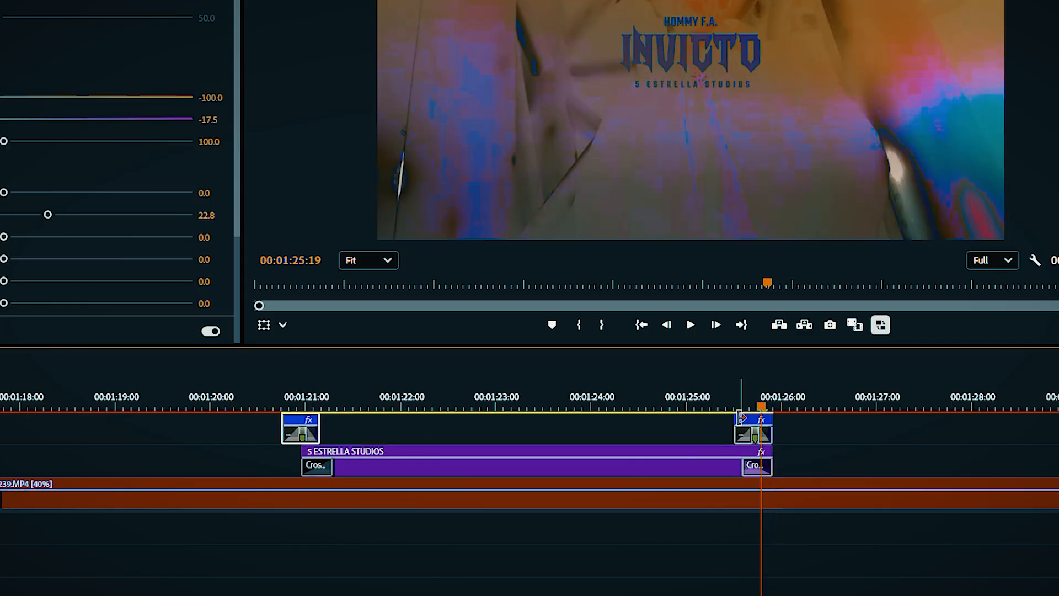
click(732, 393)
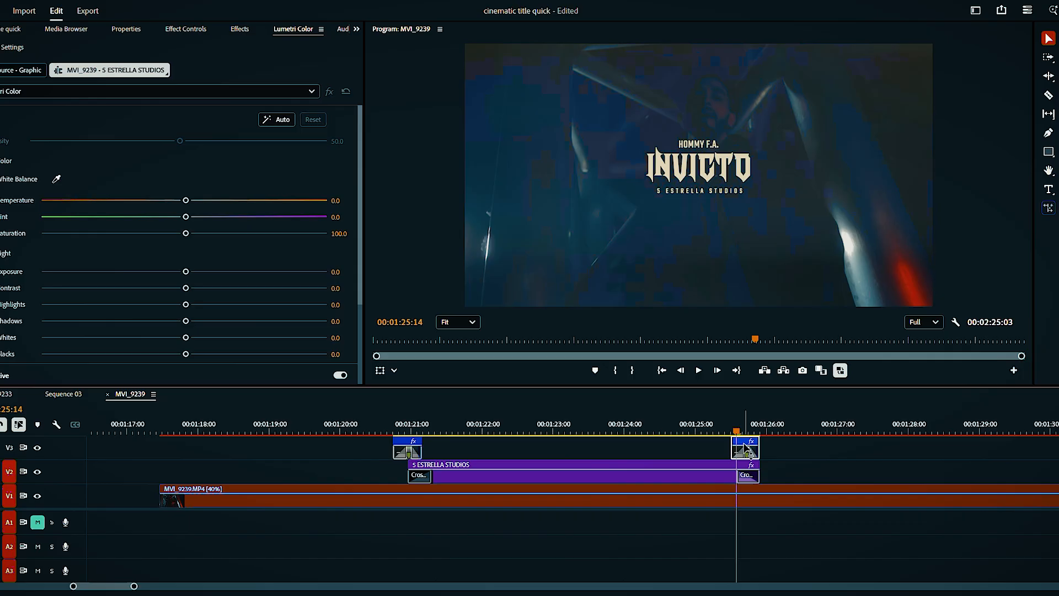
click(744, 450)
key(ctrl+r)
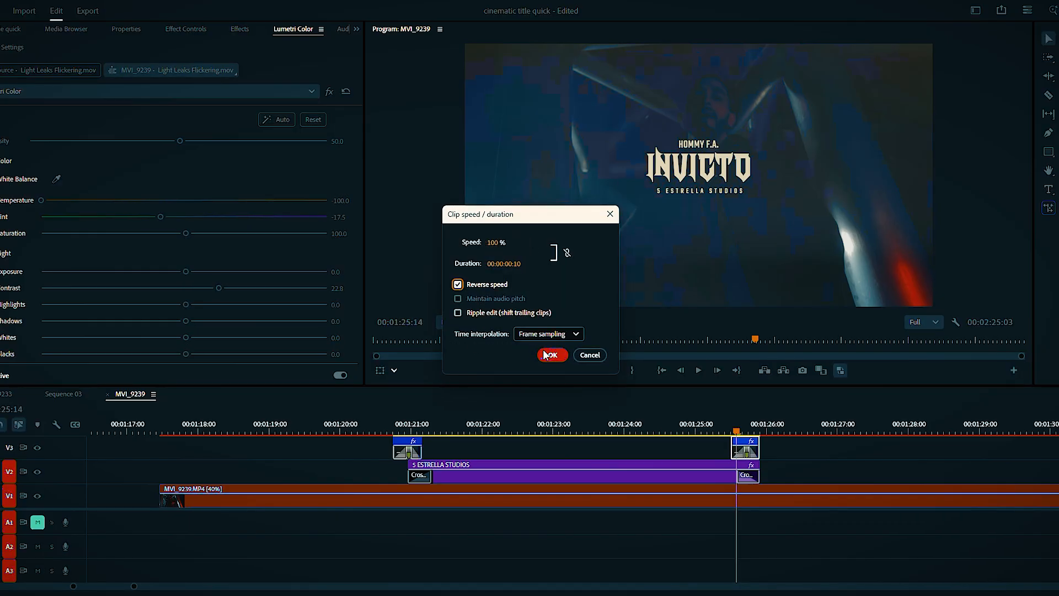
click(546, 355)
key(space)
drag(734, 427, 744, 442)
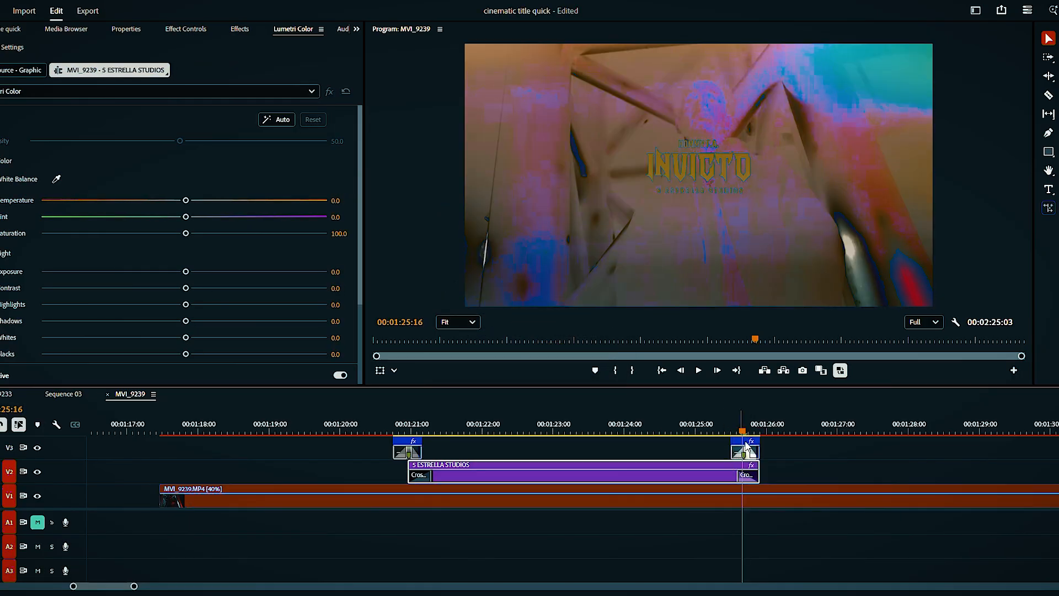
Apply the Horizontal Flip effect to the duplicated light leak clip and preview the closing transition
click(745, 448)
click(240, 29)
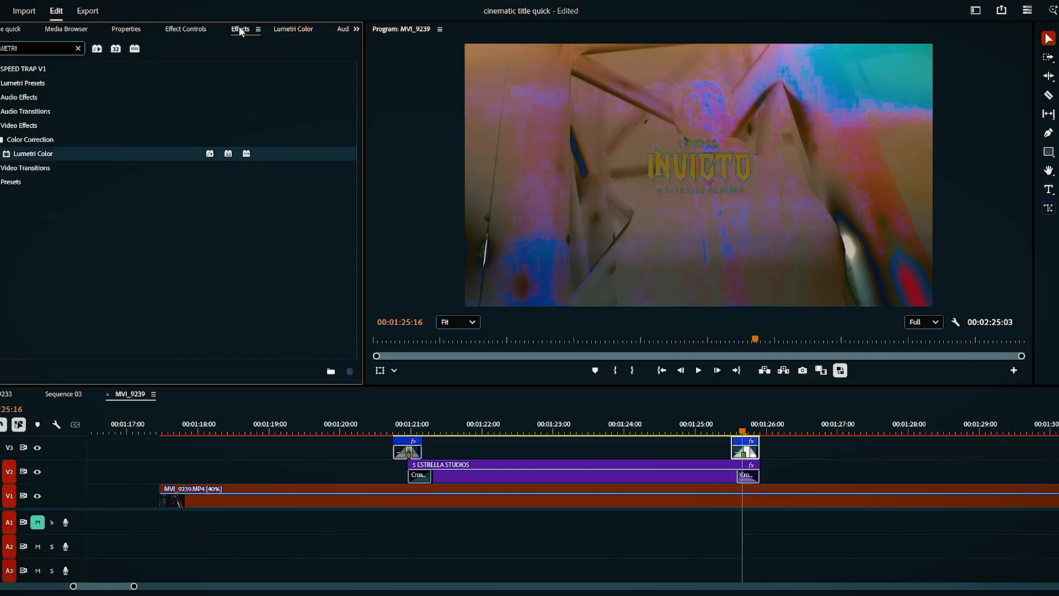
click(27, 54)
text(FLIP)
double_click(33, 154)
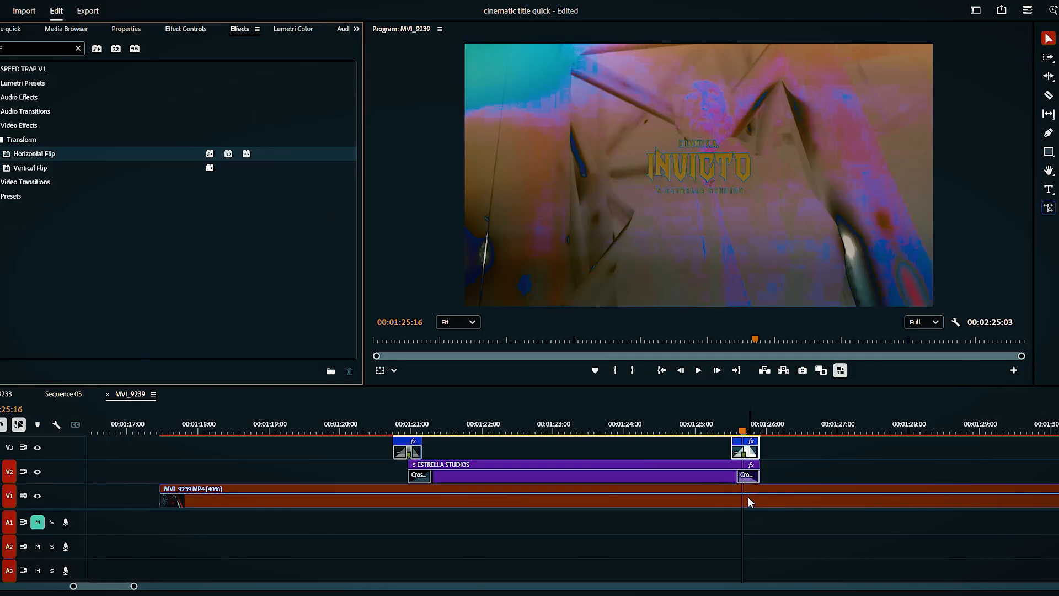
click(697, 416)
key(space)
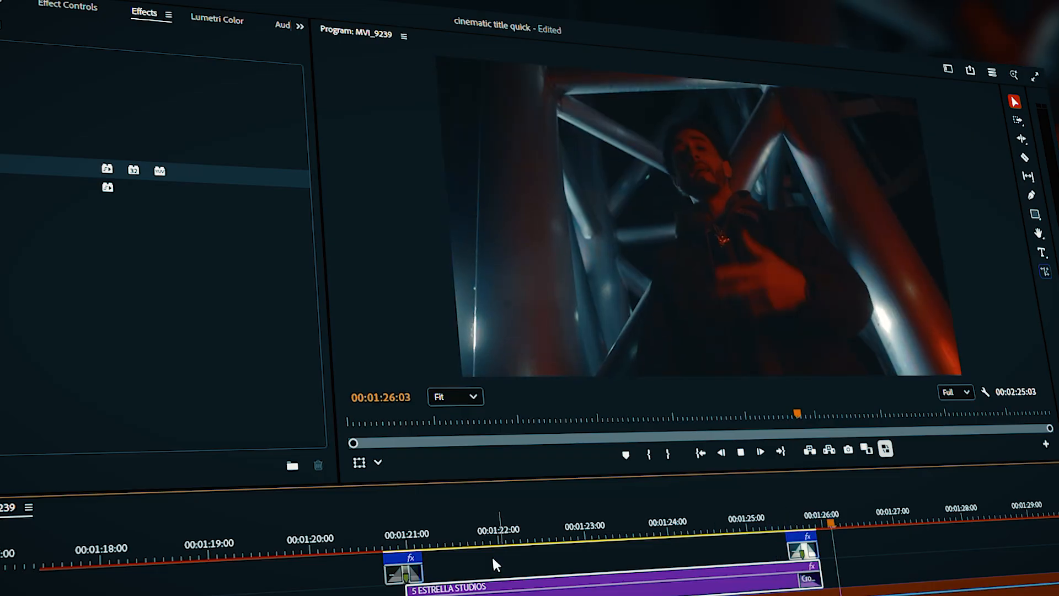
Play back the title's opening transition to examine the light leak flash and text reveal
click(380, 417)
key(space)
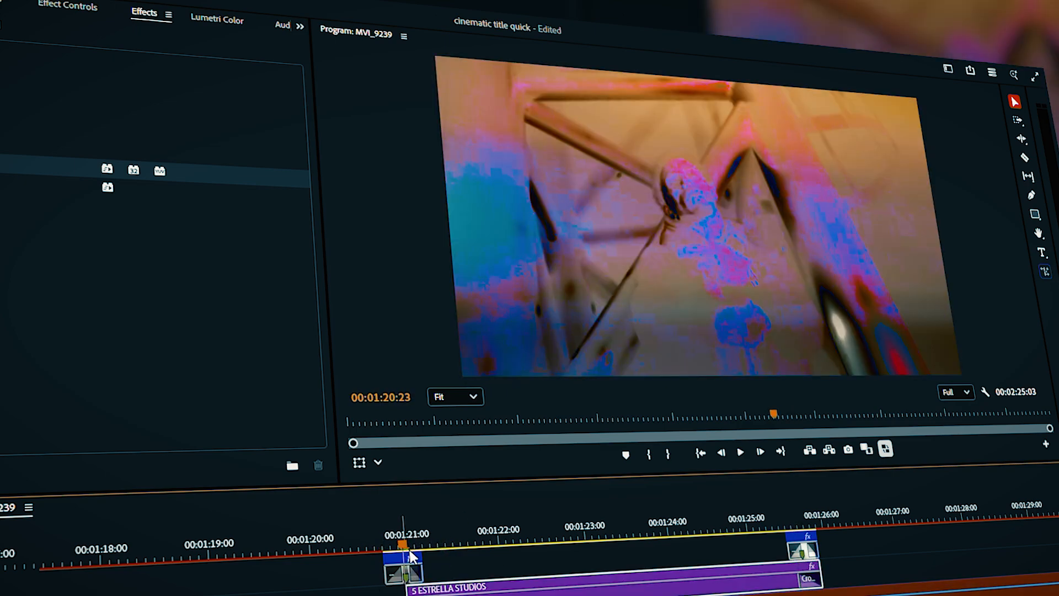
scroll(684, 551, up, 5)
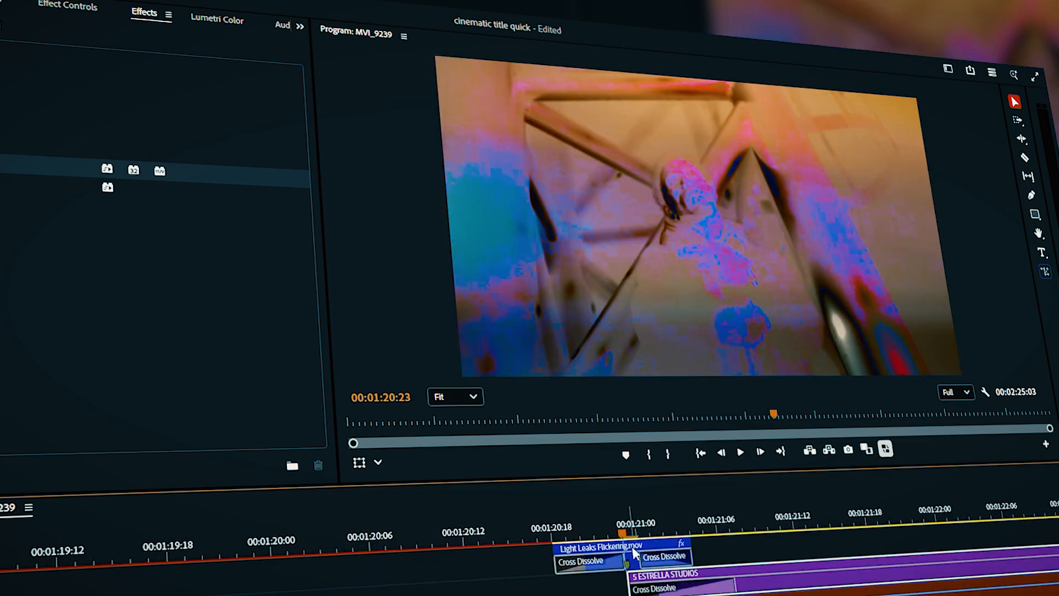
click(634, 552)
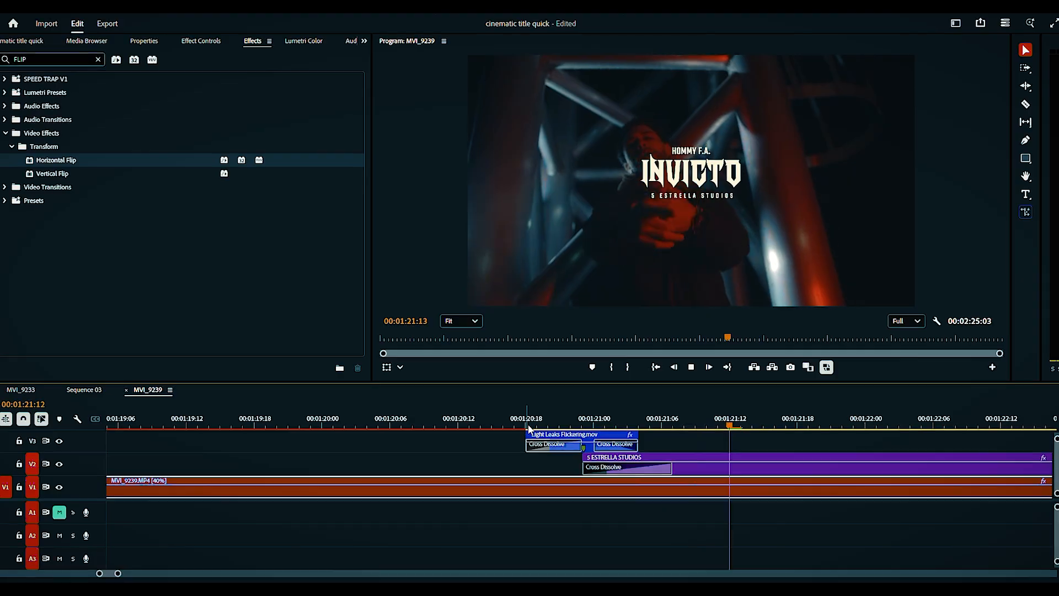
key(space)
click(504, 425)
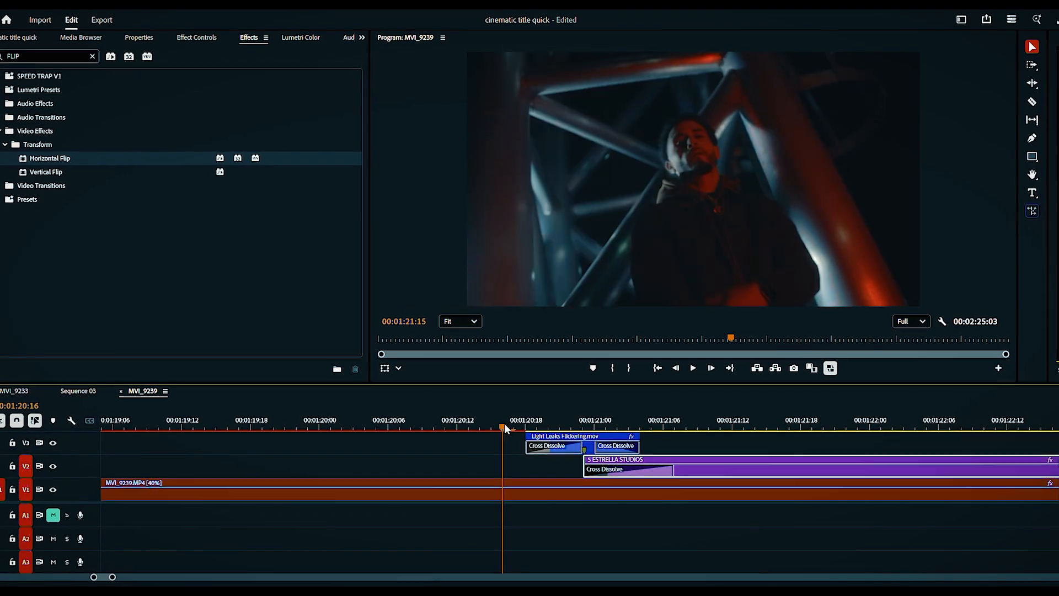
key(space)
key(space)
Try a range of opacity blend modes on the title clip, including Multiply, Lighten, Pin Light and Exclusion
scroll(680, 465, down, 5)
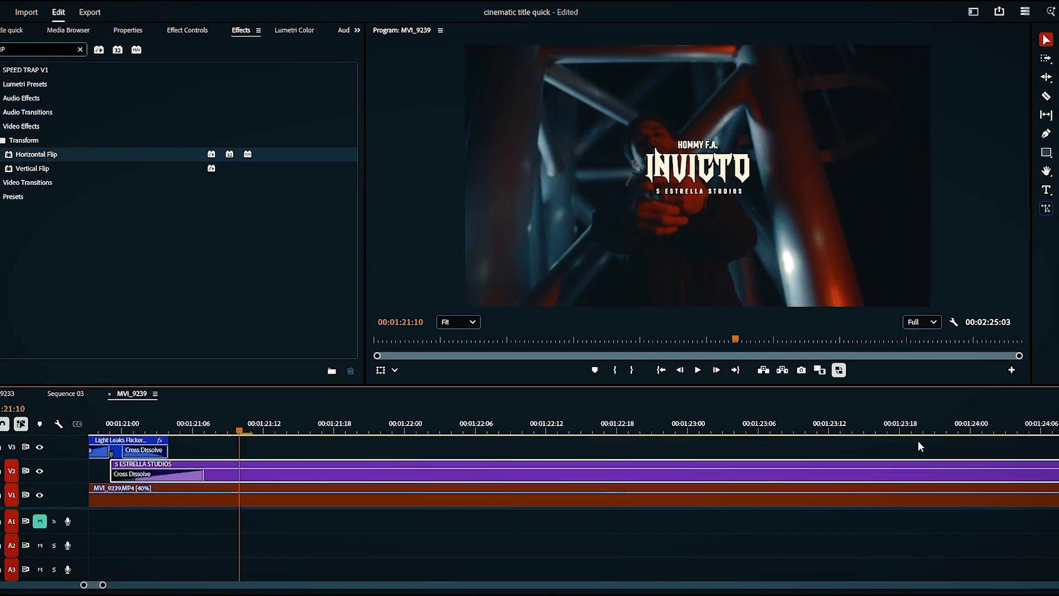
scroll(920, 444, down, 3)
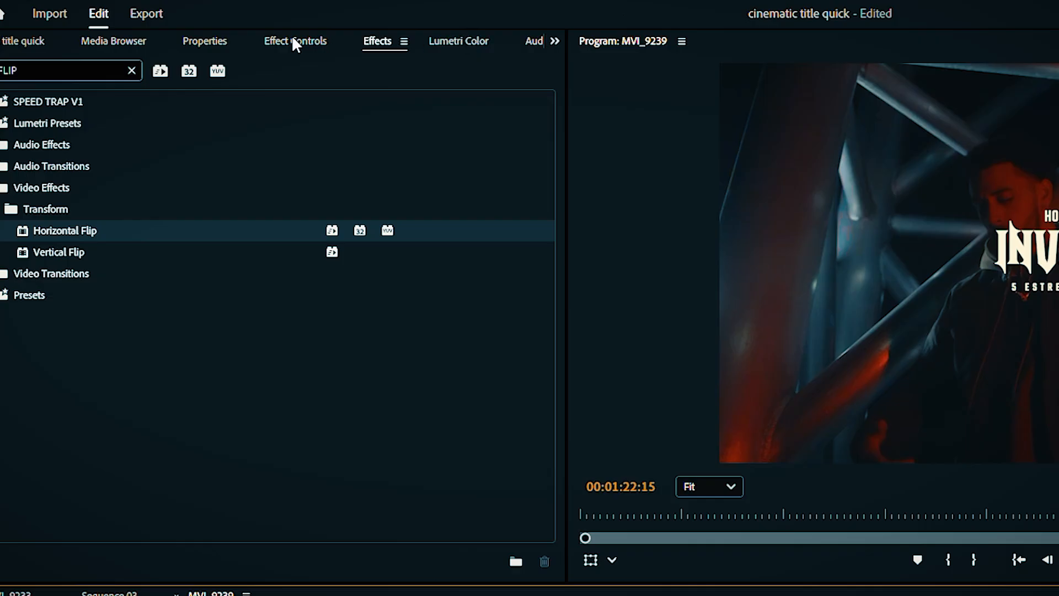
click(293, 40)
click(145, 284)
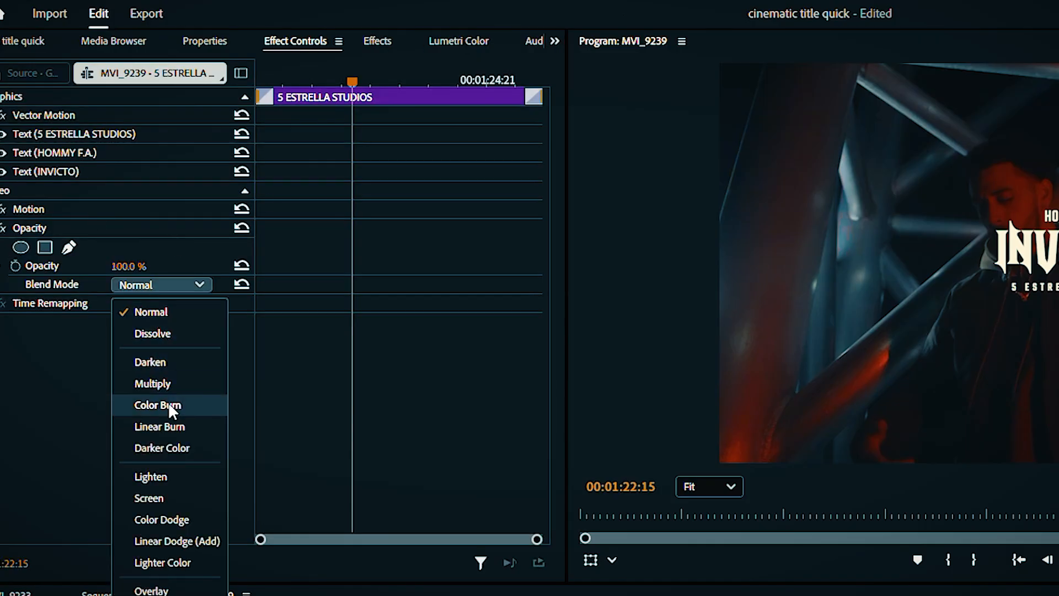
click(153, 384)
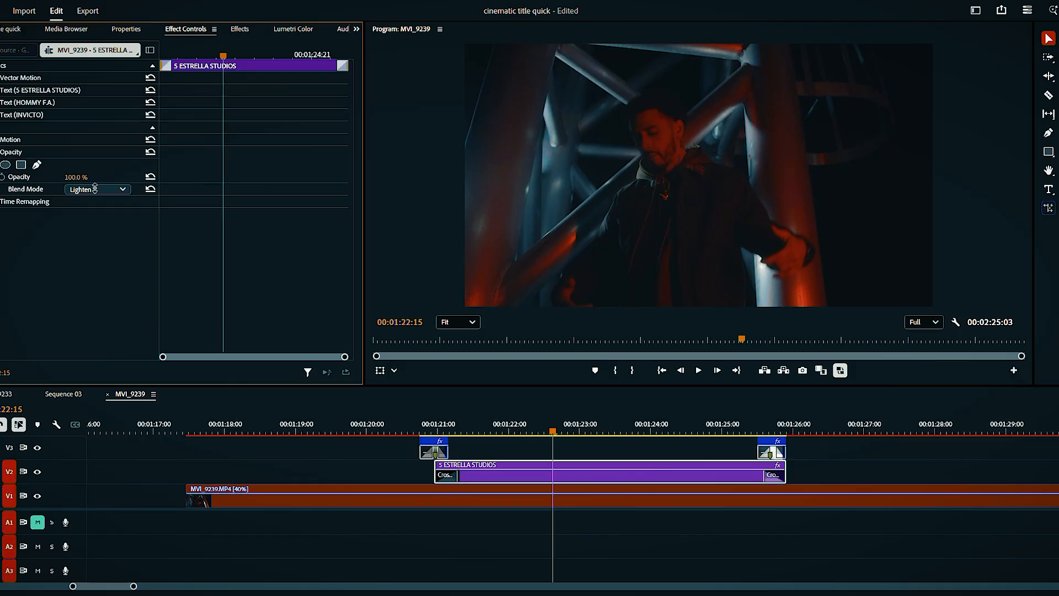
scroll(157, 281, down, 10)
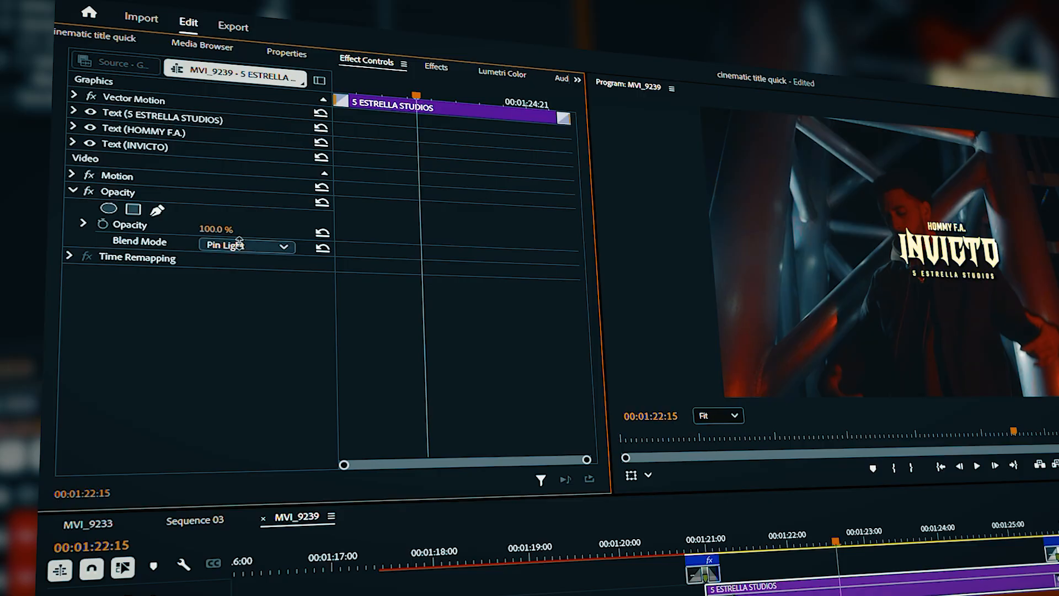
scroll(239, 241, down, 1)
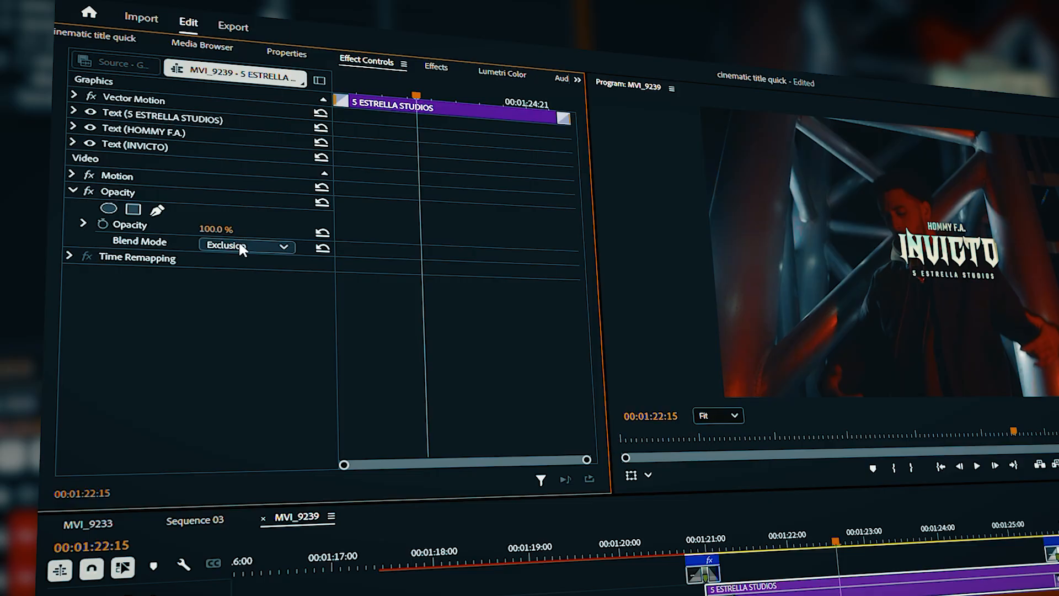
Compare the Hard Light and Color Burn blend modes on the title clip, and set its blend mode to Screen
click(242, 244)
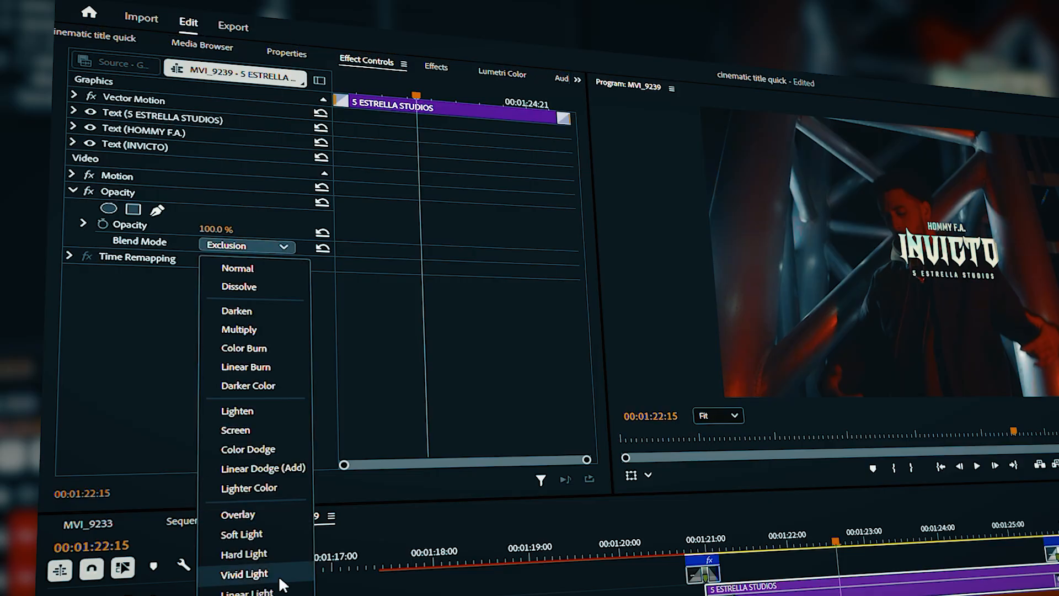
click(274, 554)
click(262, 245)
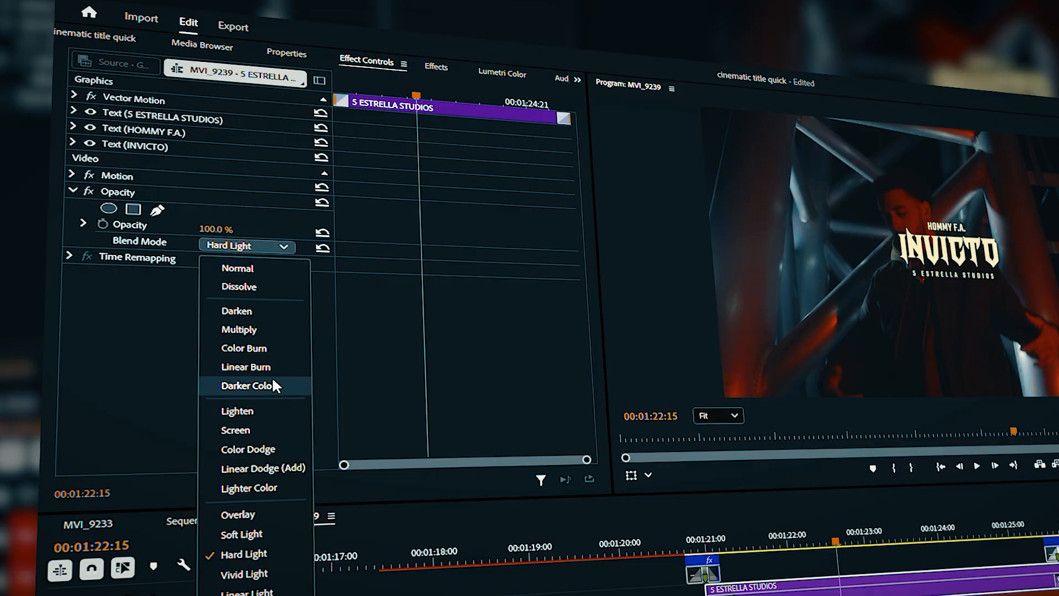
click(245, 348)
click(231, 244)
click(232, 554)
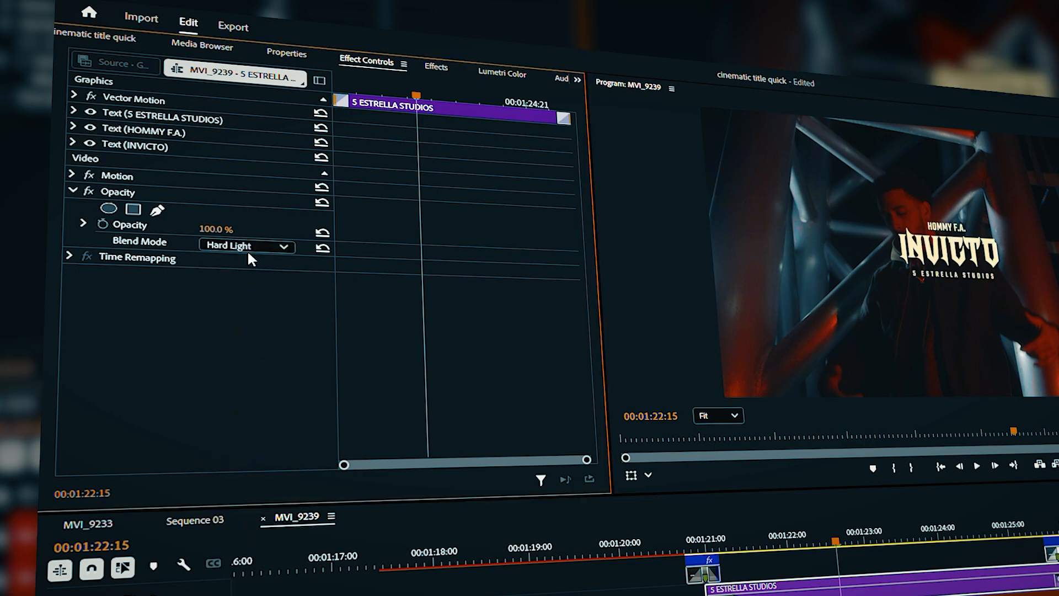
click(250, 244)
click(266, 424)
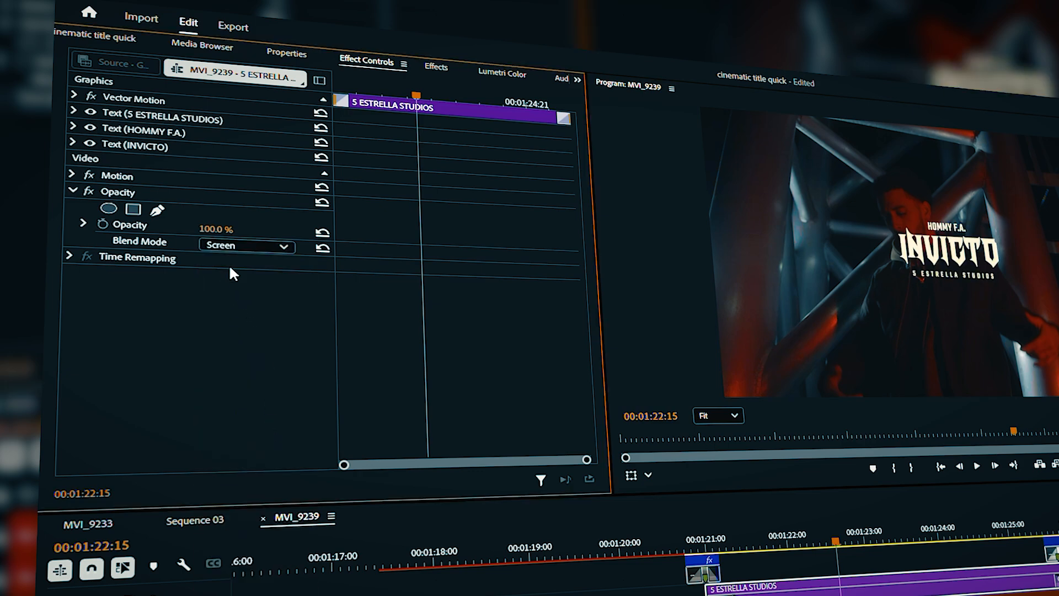
Try the Linear Dodge blend mode on the title clip and compare it with another blend mode
click(263, 246)
click(247, 469)
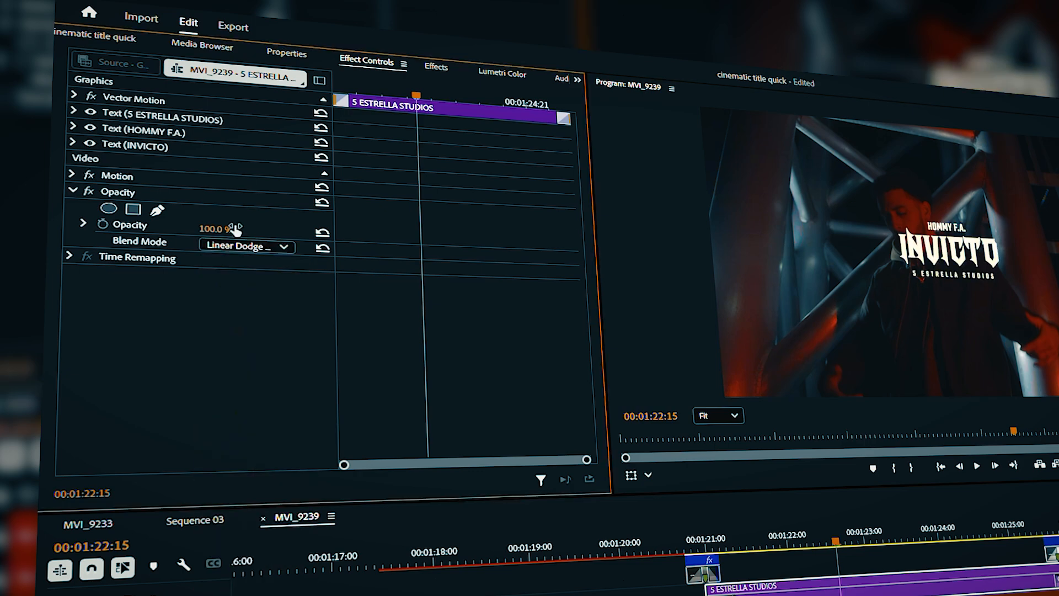
click(255, 248)
click(264, 269)
Select the INVICTO text layer in the title's properties and expand its Appearance settings
click(284, 54)
click(157, 110)
click(184, 95)
click(195, 130)
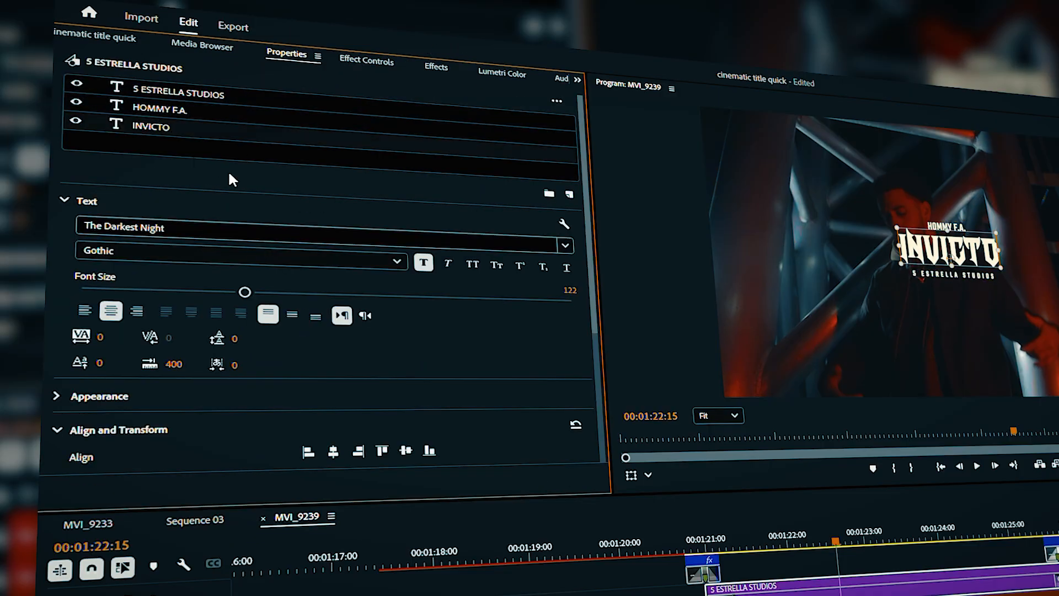
scroll(141, 433, down, 3)
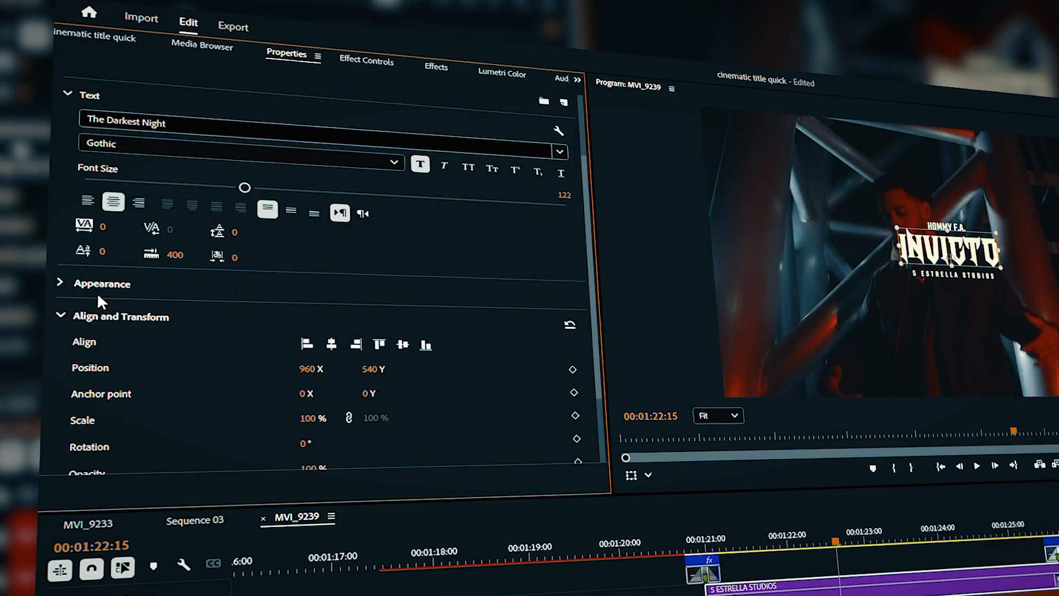
click(82, 317)
click(92, 340)
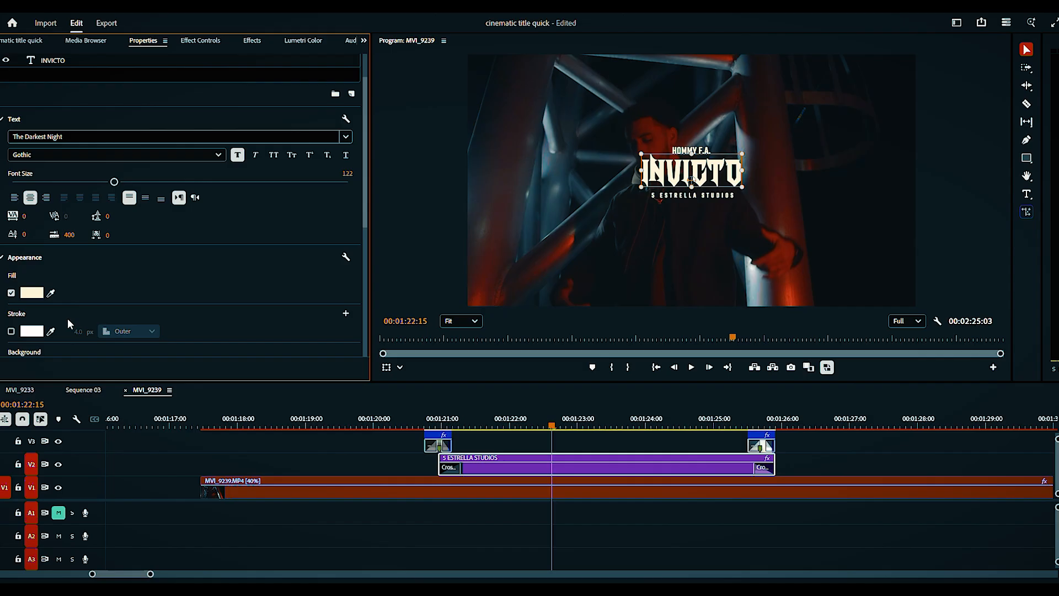
Try several yellow tones for the INVICTO text's fill and set it to golden yellow FFE27F
click(32, 292)
mouse_move(188, 369)
mouse_down()
mouse_move(196, 389)
mouse_move(177, 359)
mouse_move(132, 353)
mouse_move(160, 309)
mouse_move(229, 314)
mouse_move(207, 294)
mouse_up()
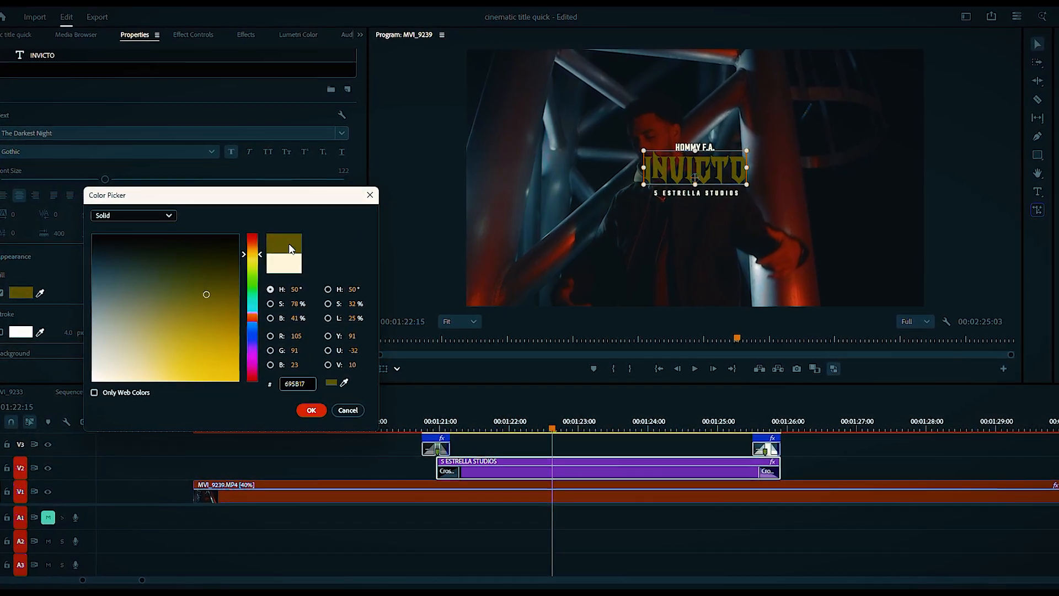
mouse_move(253, 255)
mouse_down()
mouse_move(253, 310)
mouse_move(165, 320)
mouse_move(185, 380)
mouse_move(177, 369)
mouse_move(216, 371)
mouse_move(183, 333)
mouse_up()
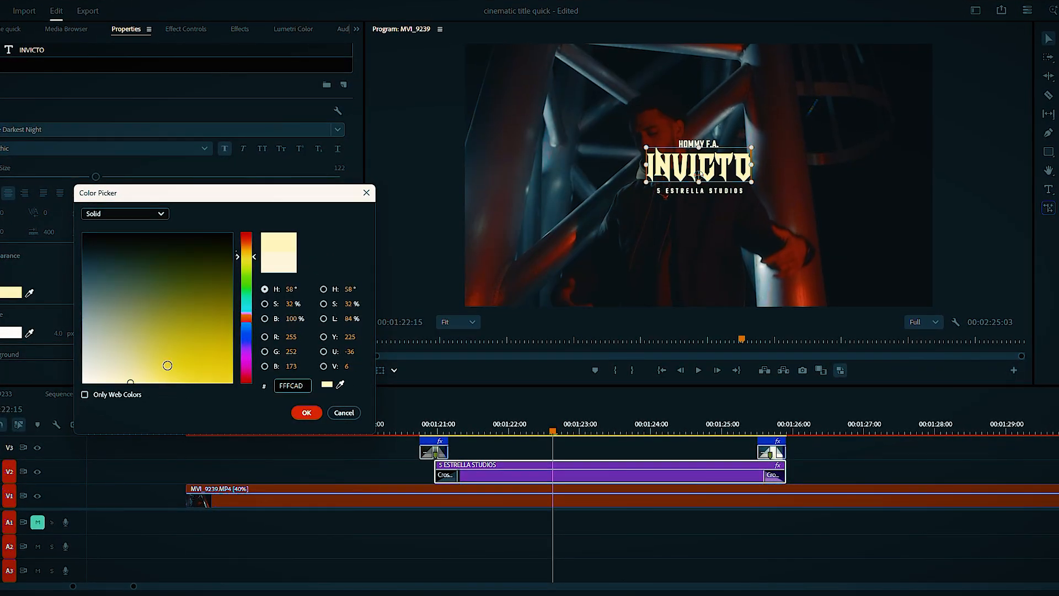
drag(167, 365, 185, 396)
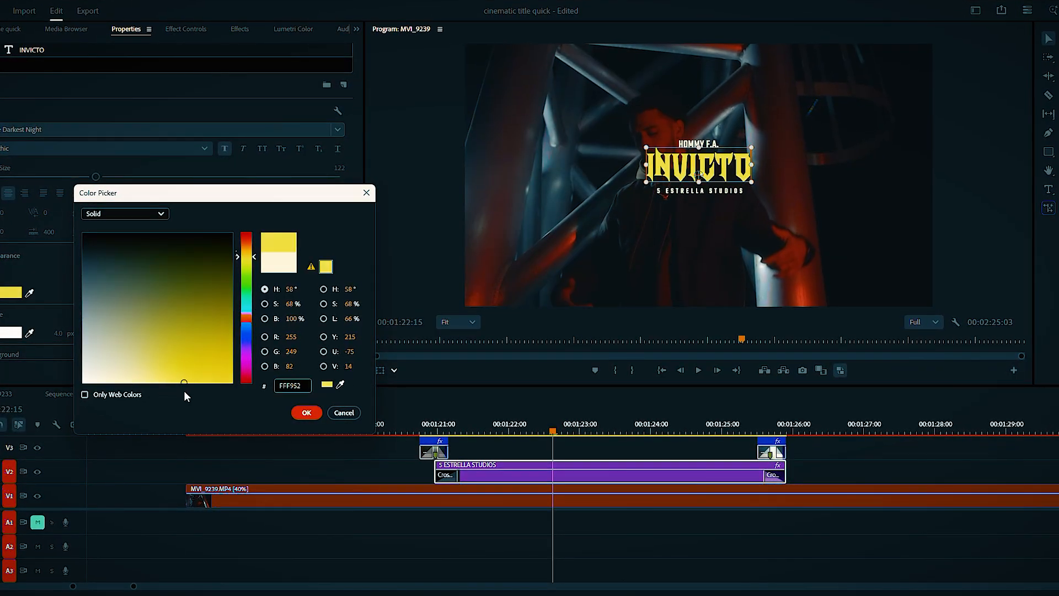
drag(253, 255, 252, 253)
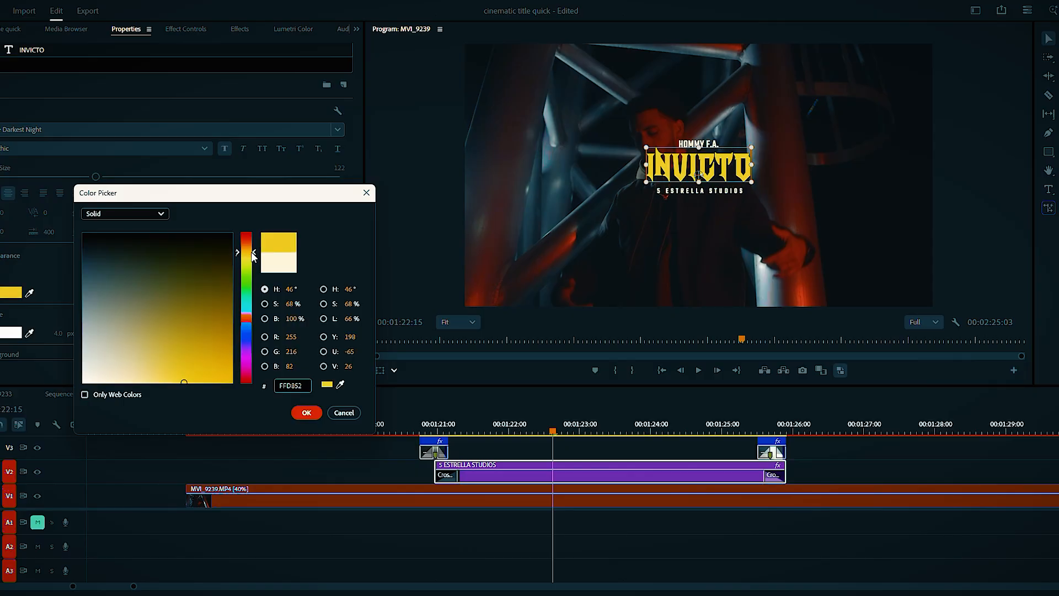
drag(167, 361, 157, 386)
click(307, 415)
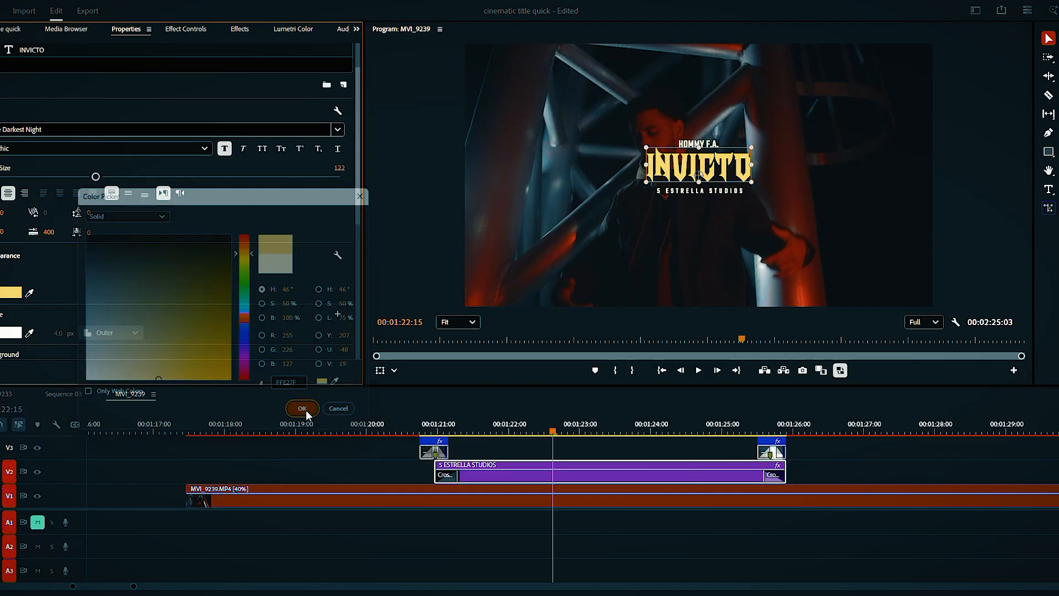
Apply INVICTO's fill colour FFE27F to the artist name line and the 5 ESTRELLA STUDIOS text
click(13, 293)
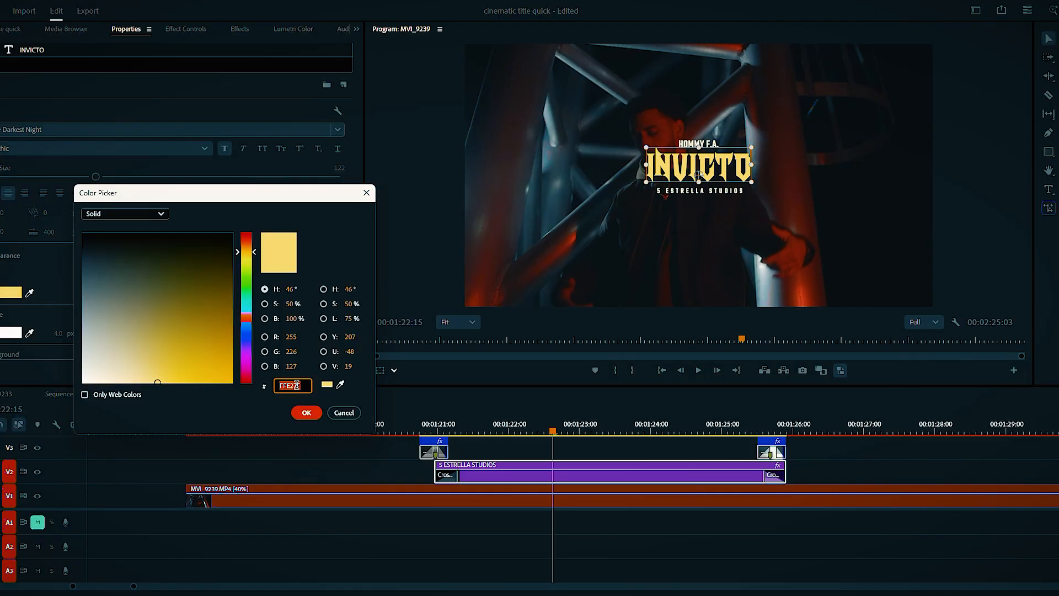
click(307, 413)
scroll(78, 83, up, 2)
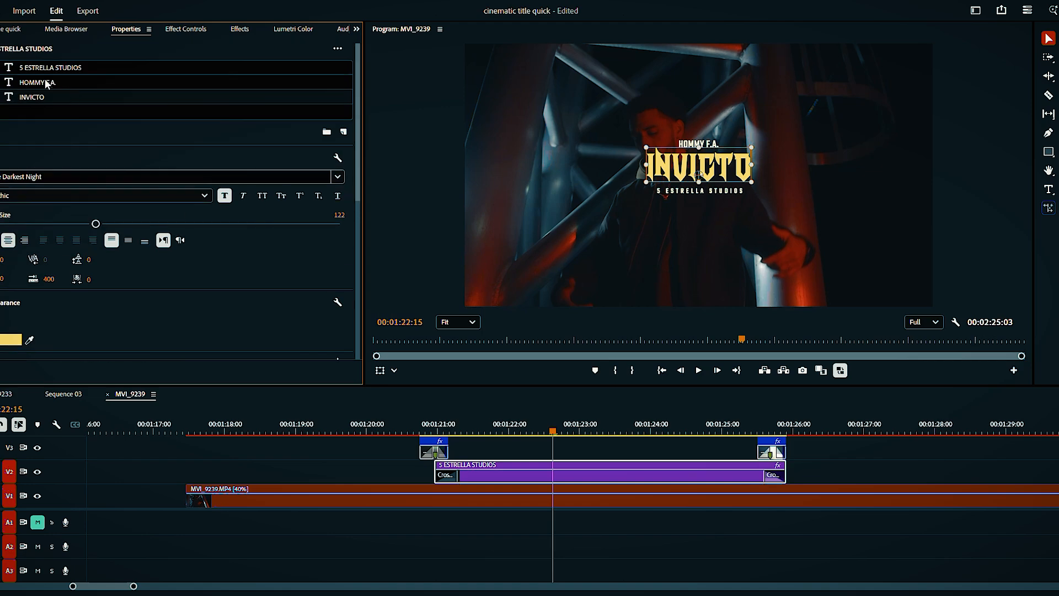
click(77, 82)
click(5, 342)
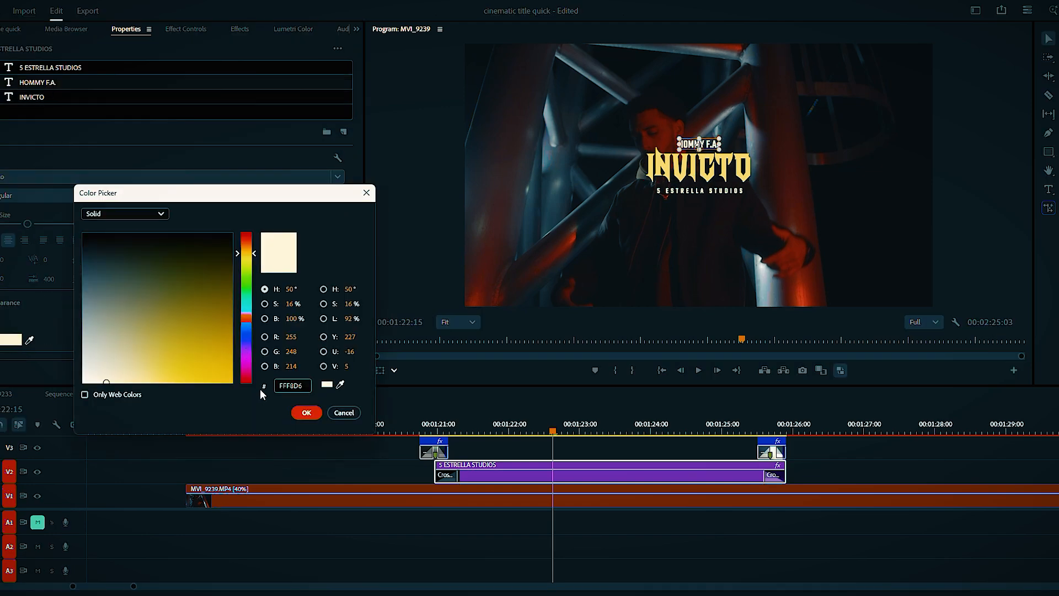
double_click(298, 386)
text(FFE27F)
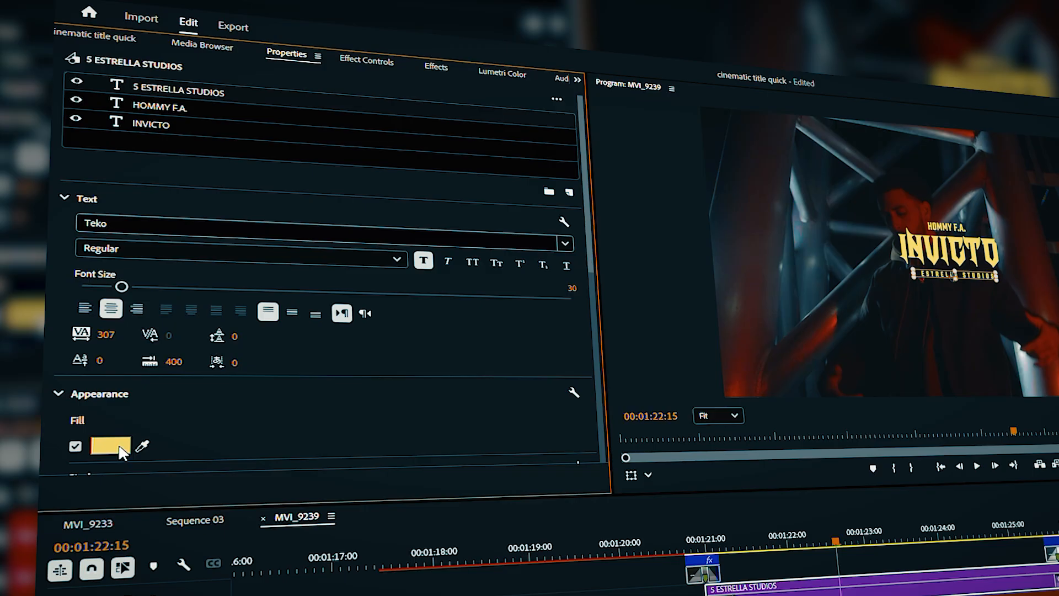
Set the 5 ESTRELLA STUDIOS text's fill to cream FFF4D0 and give the artist name line a similar cream fill
click(267, 502)
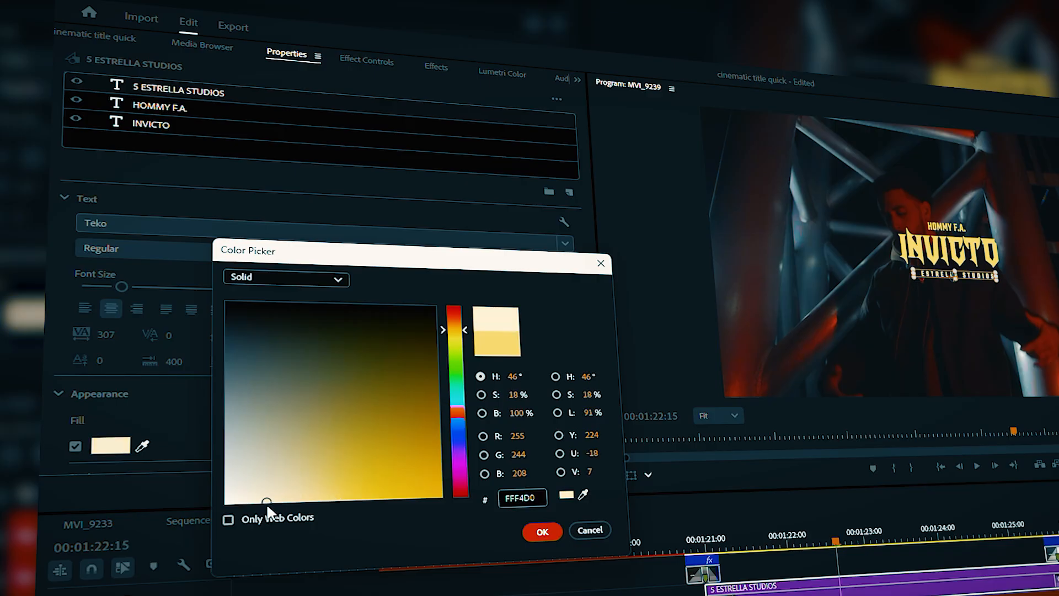
click(586, 529)
click(168, 108)
click(129, 449)
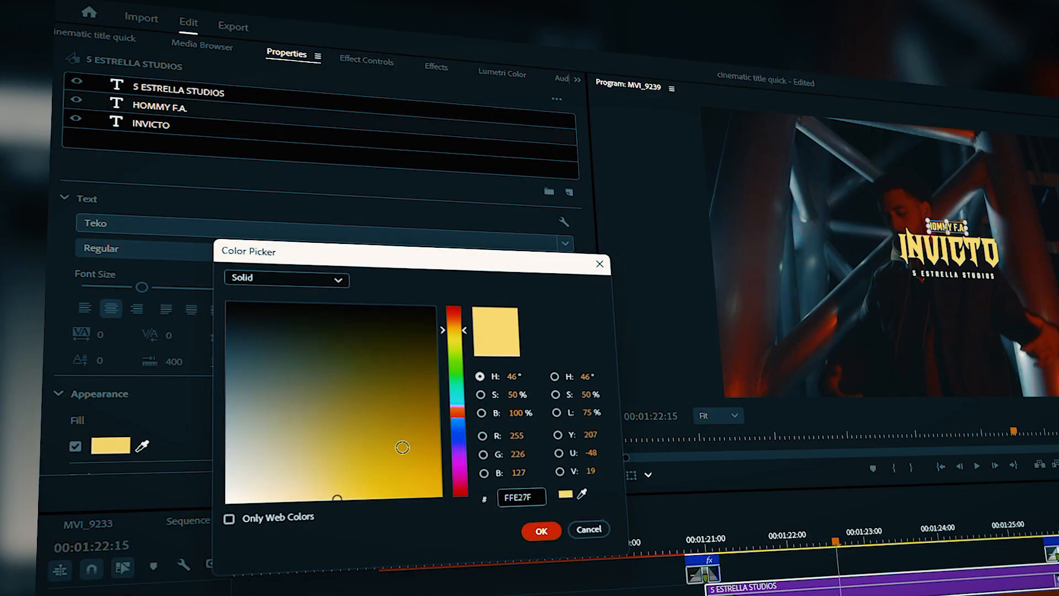
click(288, 502)
click(264, 500)
click(543, 531)
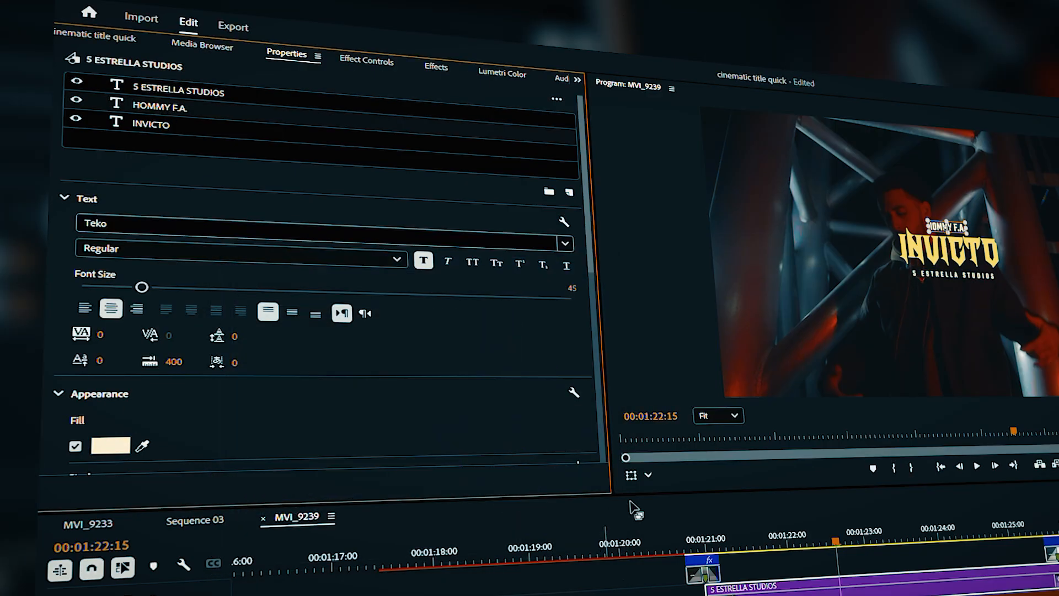
Play back the title from just before its opening light leak to check the new text colours
click(661, 333)
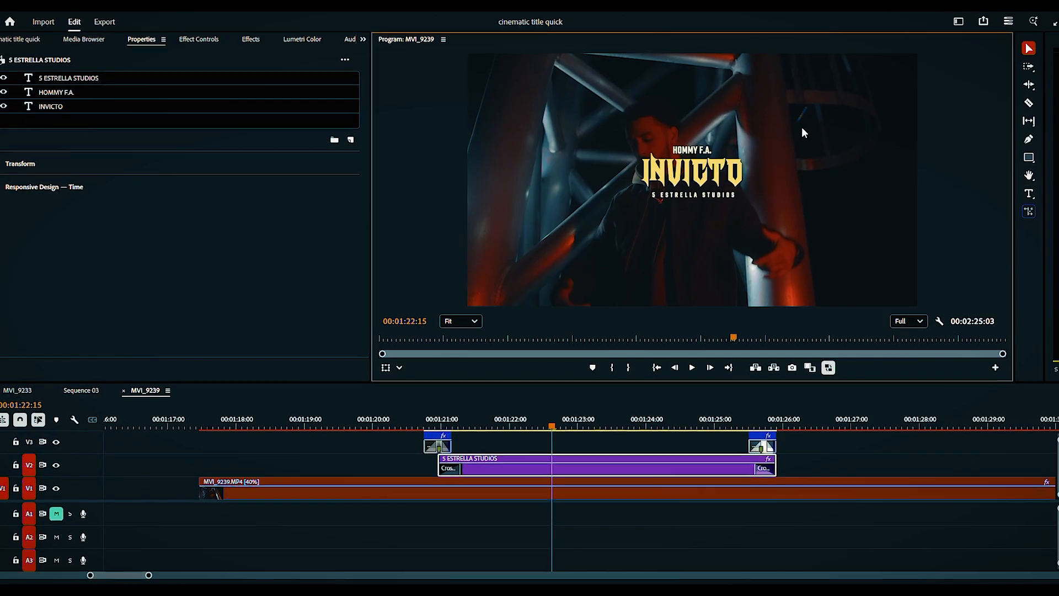
click(408, 426)
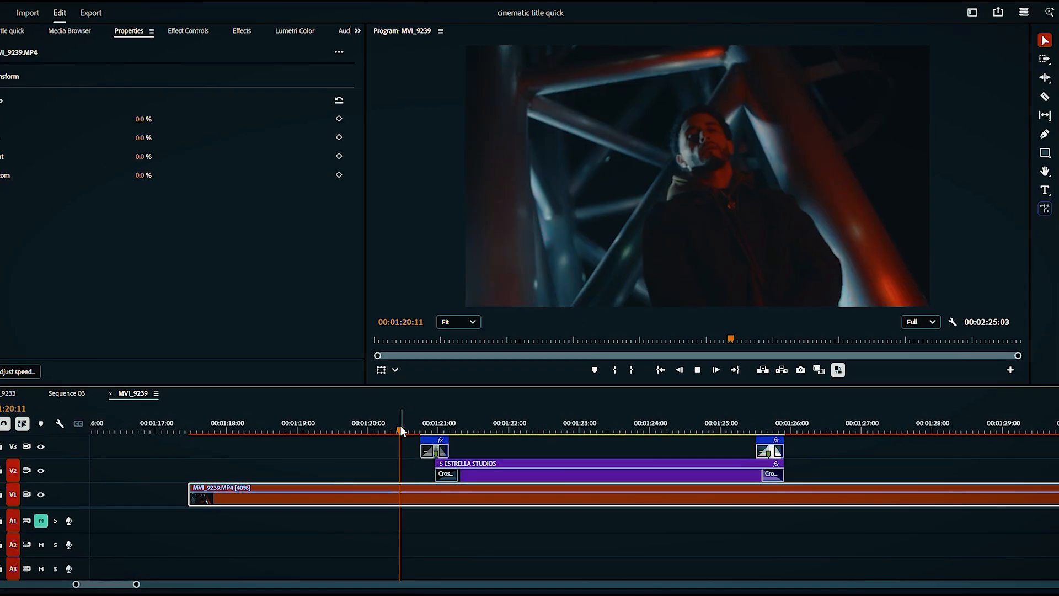
key(space)
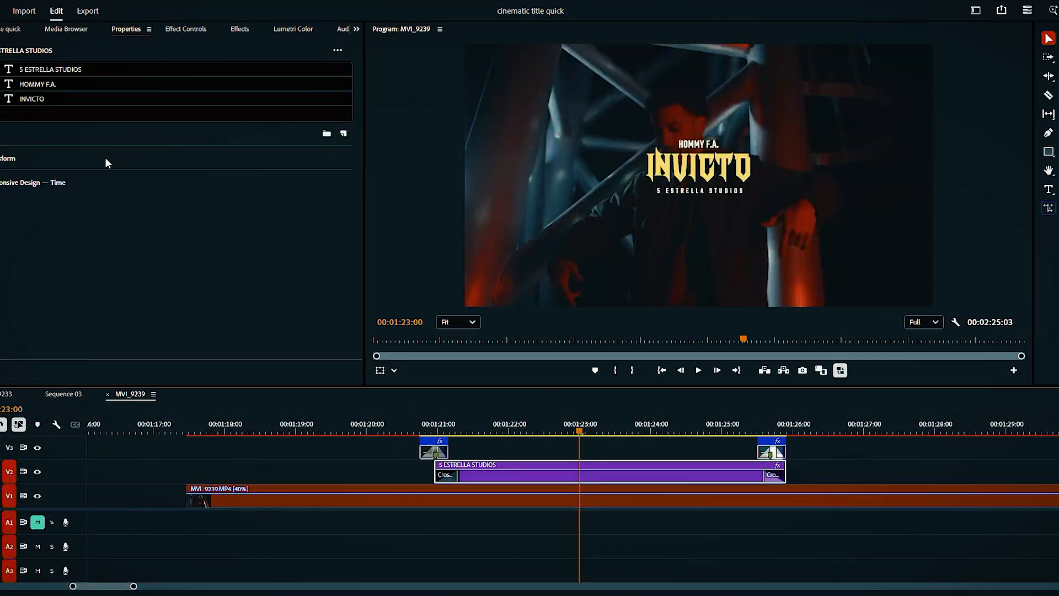
Compare the INVICTO text with and without its shadow, keep the shadow on, and set its colour to near-black 111111
click(57, 84)
click(48, 101)
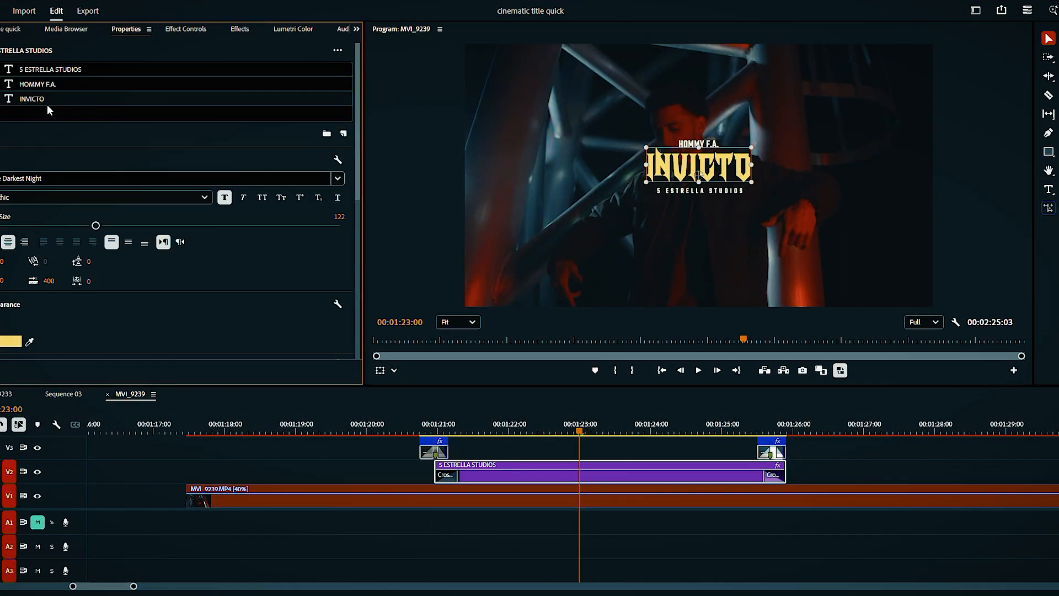
click(2, 159)
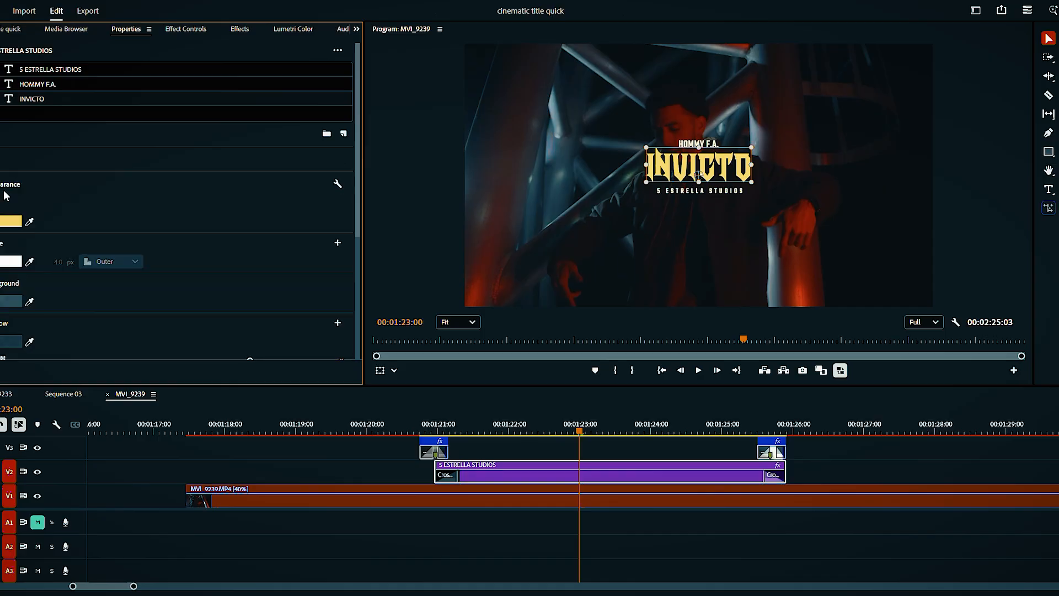
click(3, 187)
click(4, 186)
scroll(48, 337, down, 2)
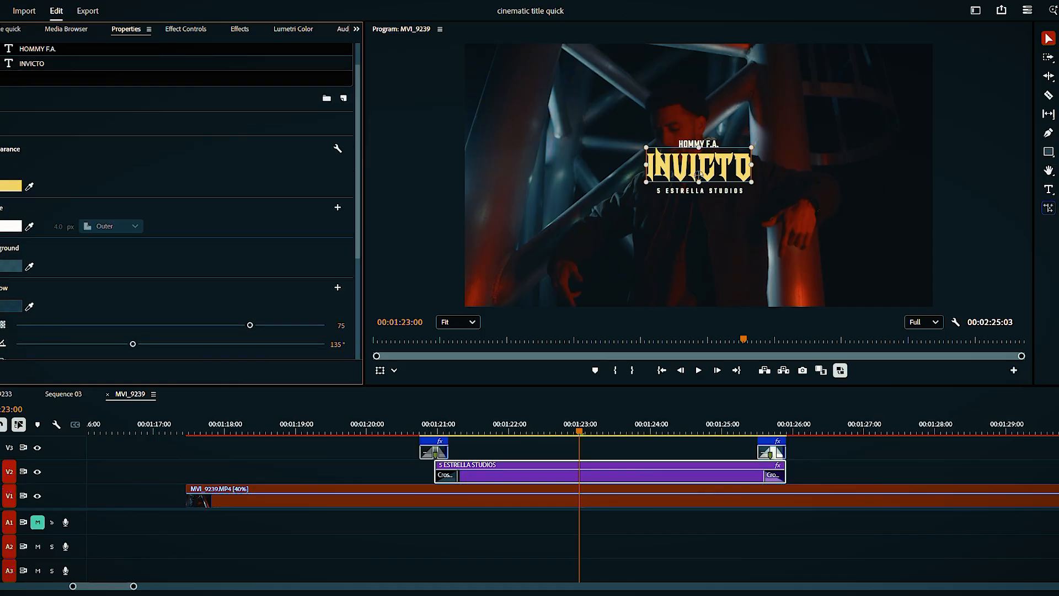
click(0, 306)
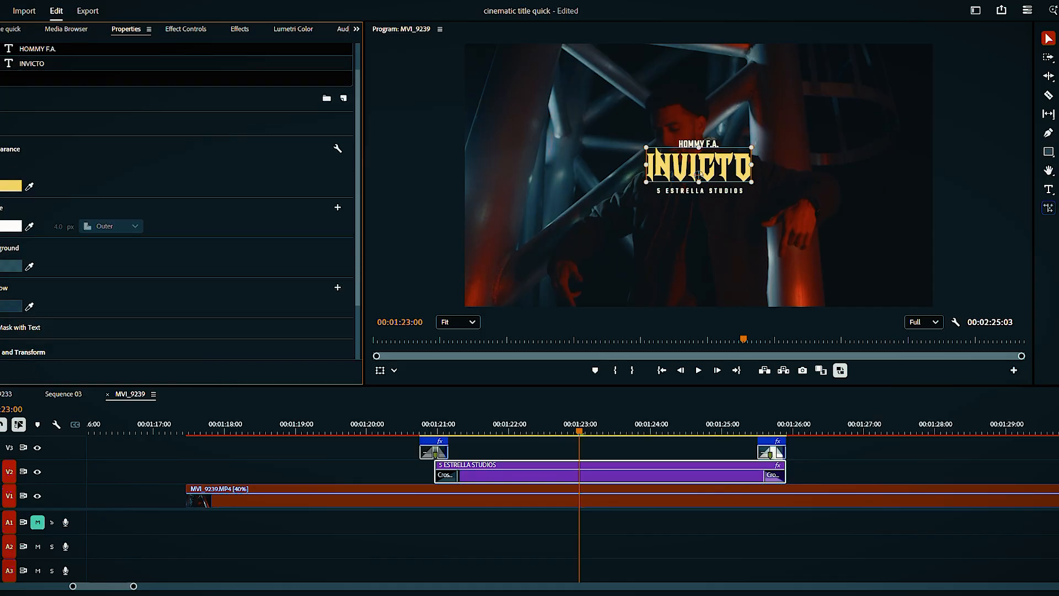
click(0, 307)
click(16, 308)
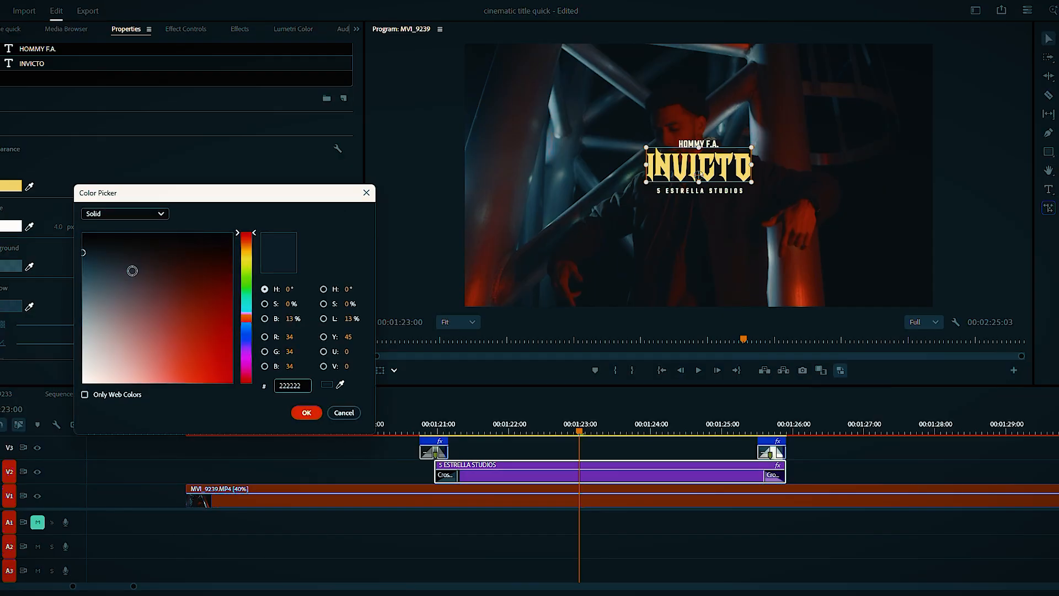
click(305, 412)
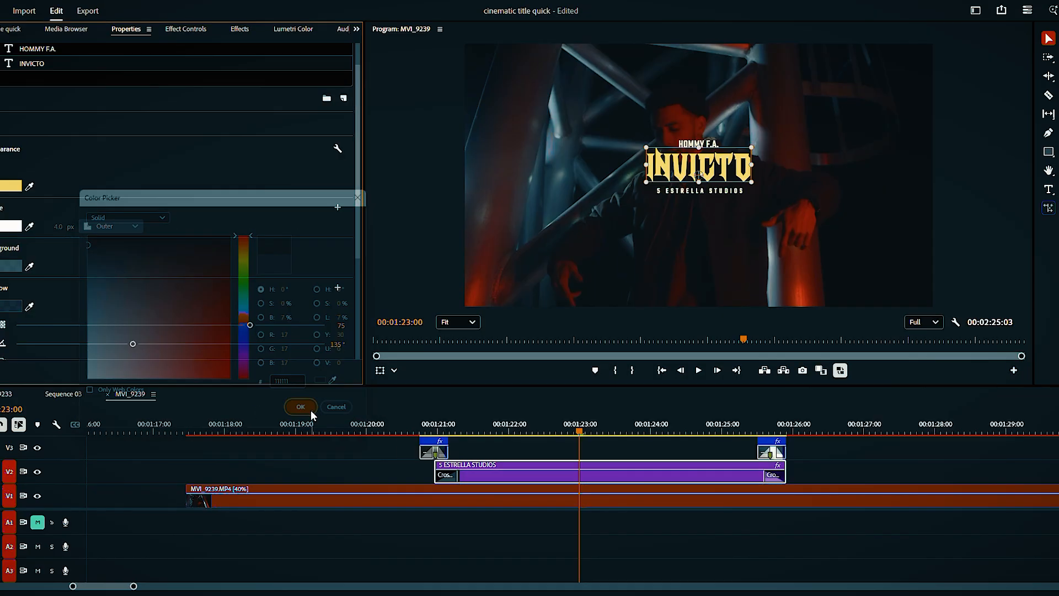
Darken the shadows of the artist name line and the 5 ESTRELLA STUDIOS text to near-black, and preview the title
scroll(64, 116, up, 1)
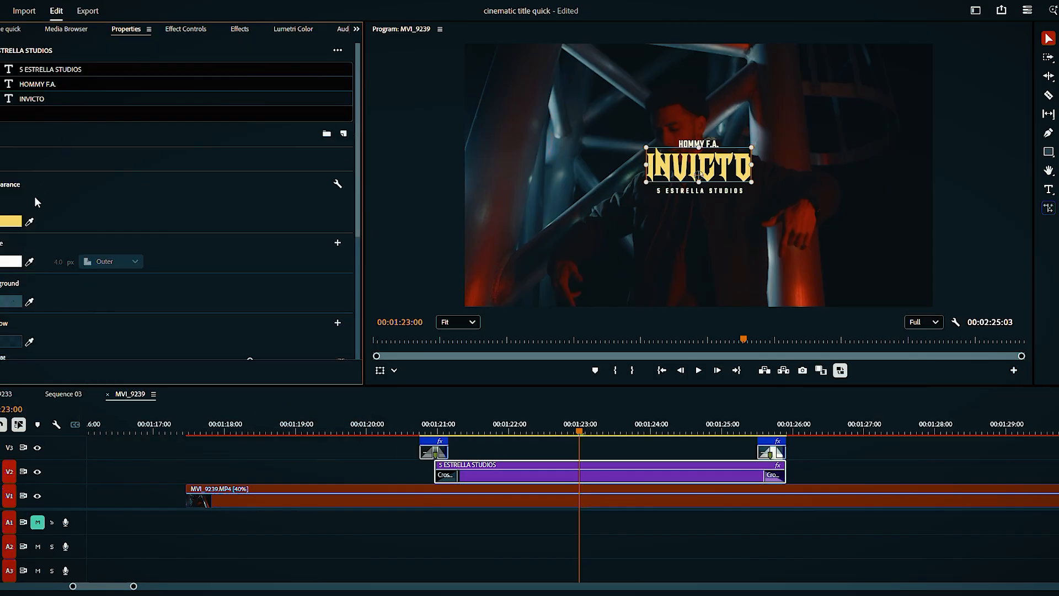
click(38, 83)
click(11, 341)
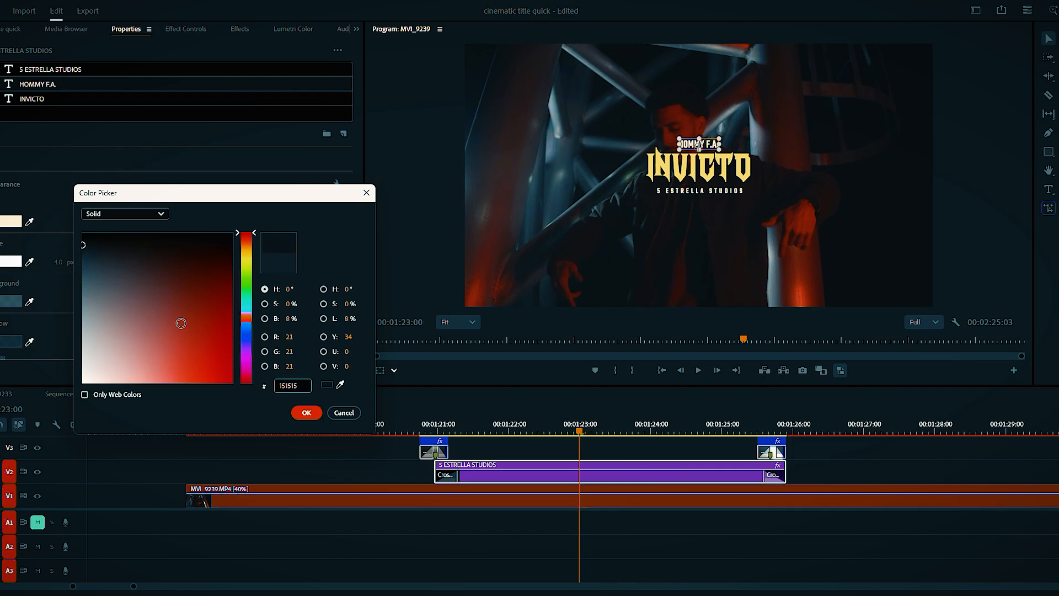
click(308, 412)
click(49, 97)
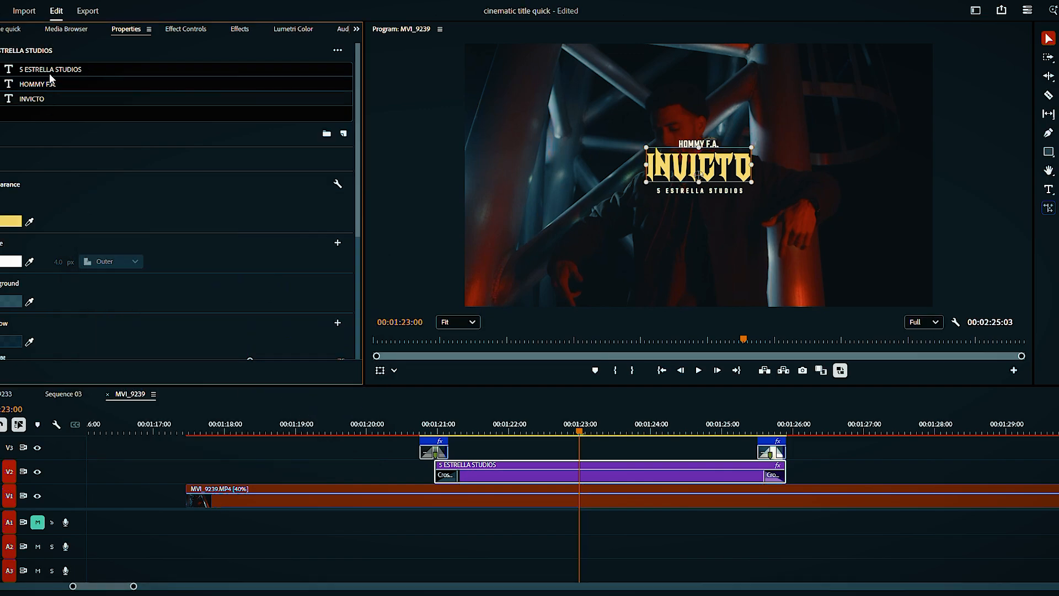
click(50, 75)
click(12, 342)
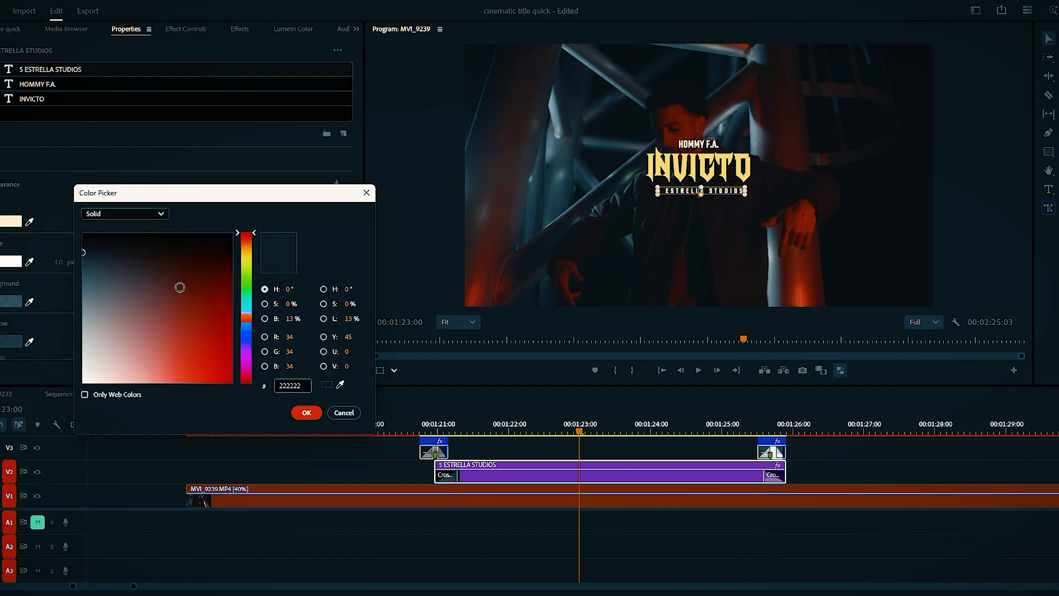
click(307, 414)
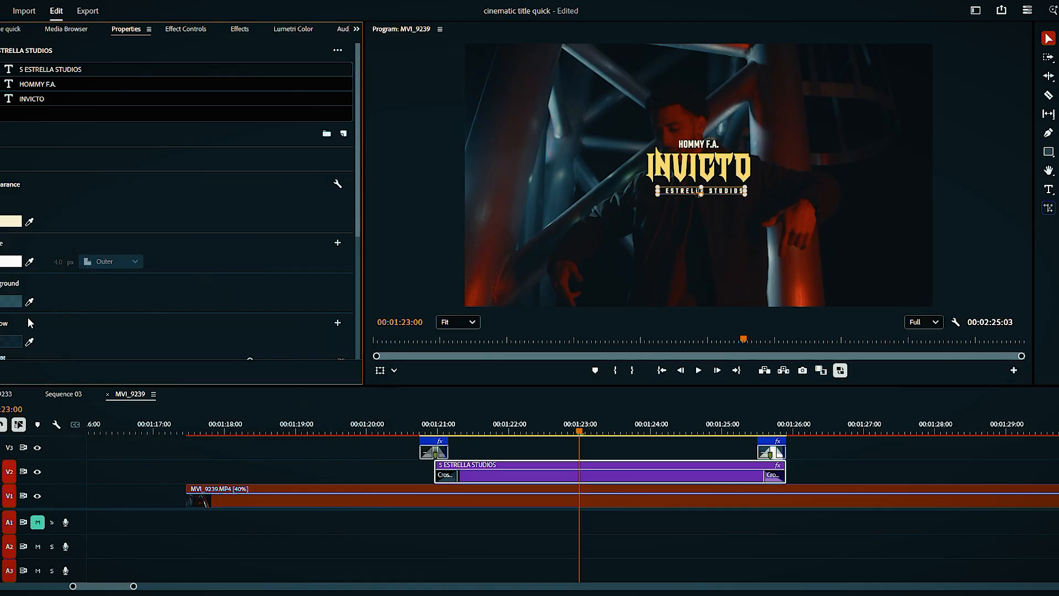
drag(488, 437, 405, 434)
key(space)
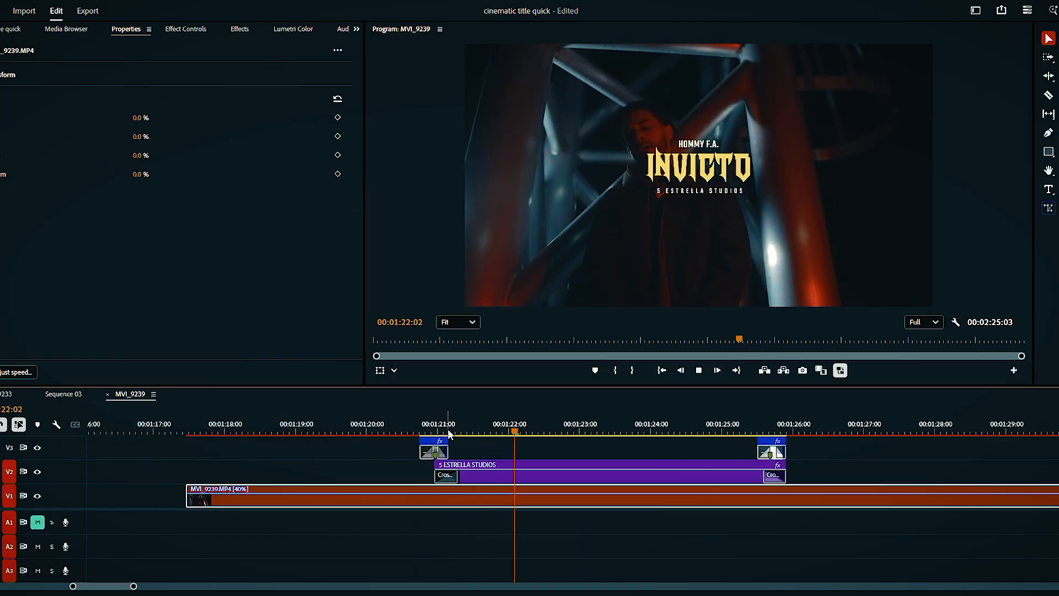
Shorten the title clip to end at 00:01:23:15 and move the closing light leak clip to its new end
drag(650, 399, 481, 430)
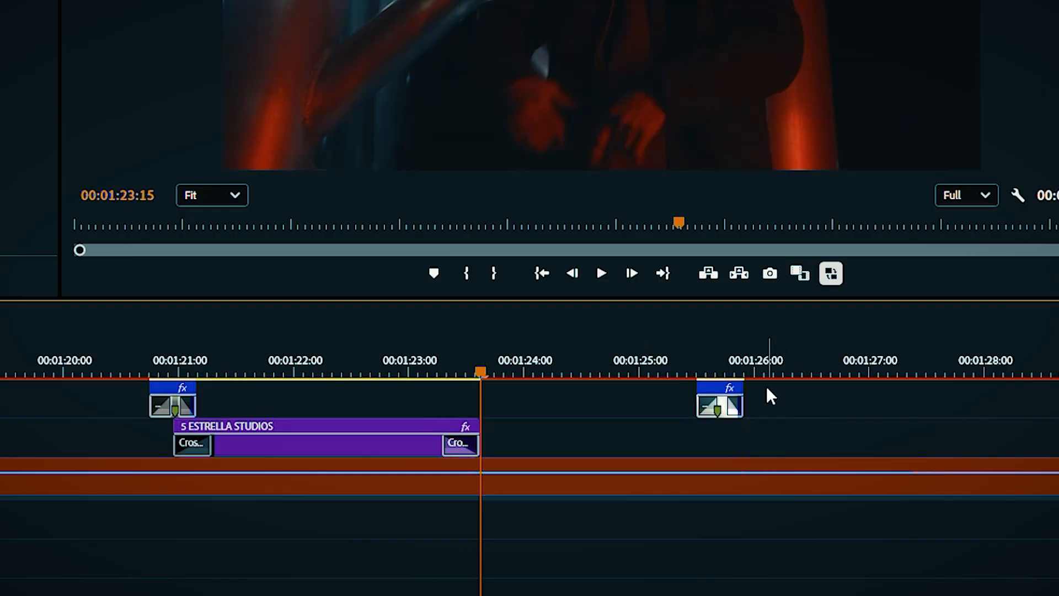
drag(717, 394, 481, 395)
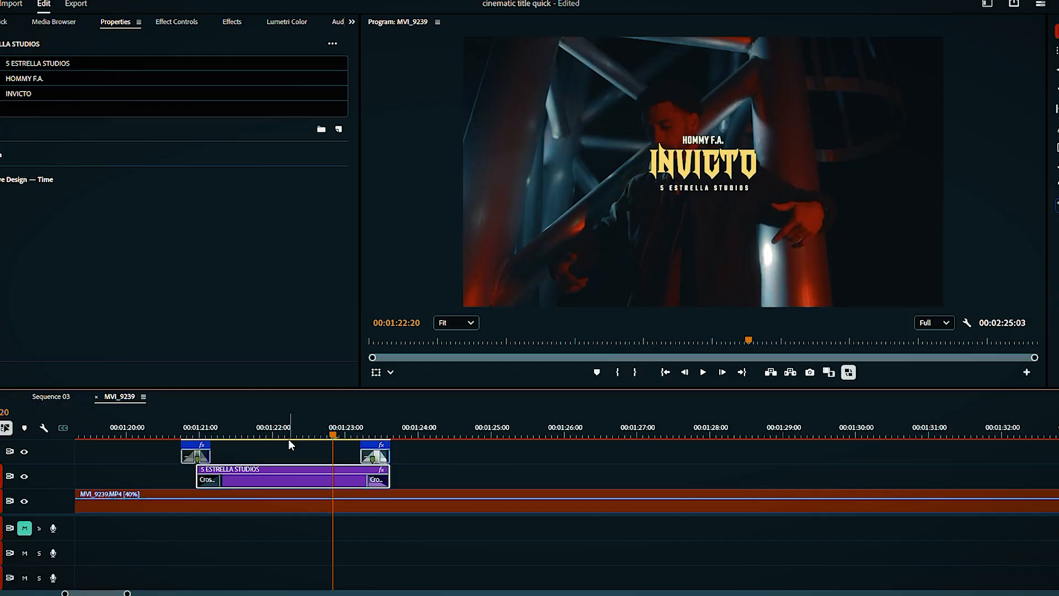
click(289, 439)
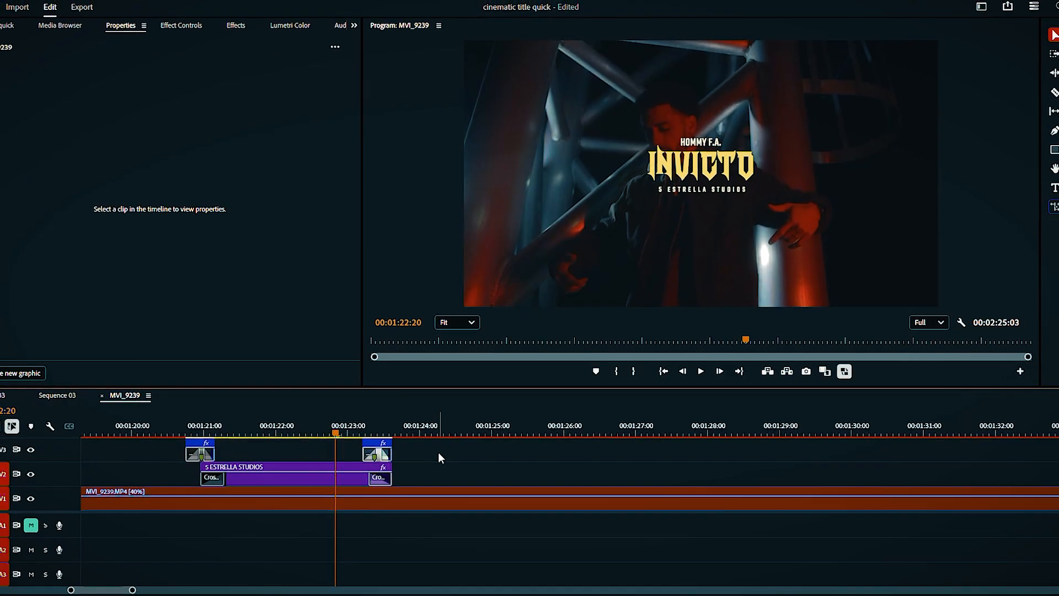
Go to the MVI_9242.MP4 clip, play it from its start, and place the playhead at about 00:01:54:14
key(minus)
key(minus)
key(minus)
click(847, 422)
key(equal)
key(equal)
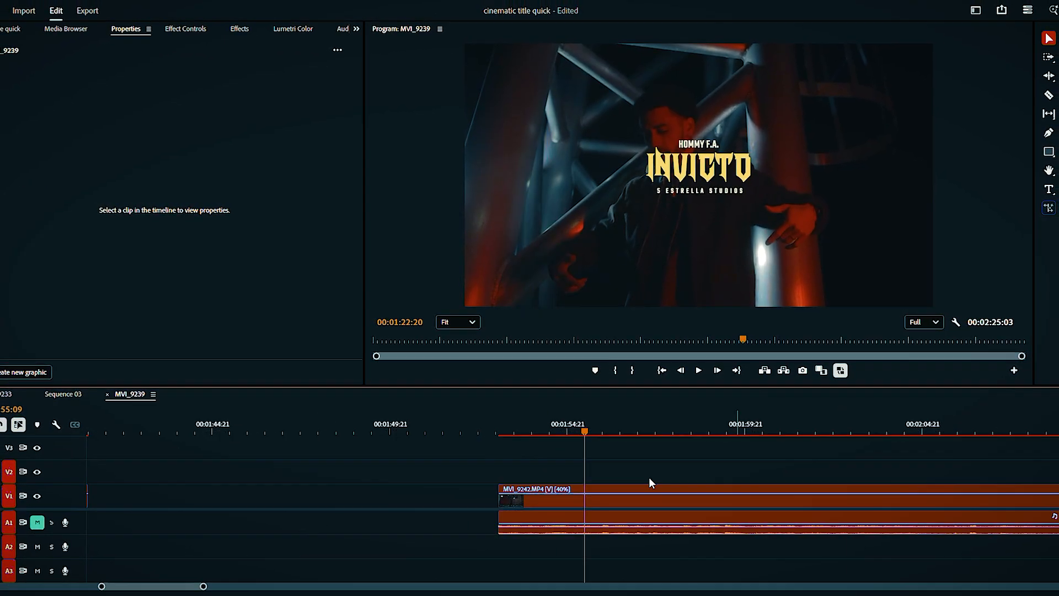
click(649, 497)
click(494, 422)
key(space)
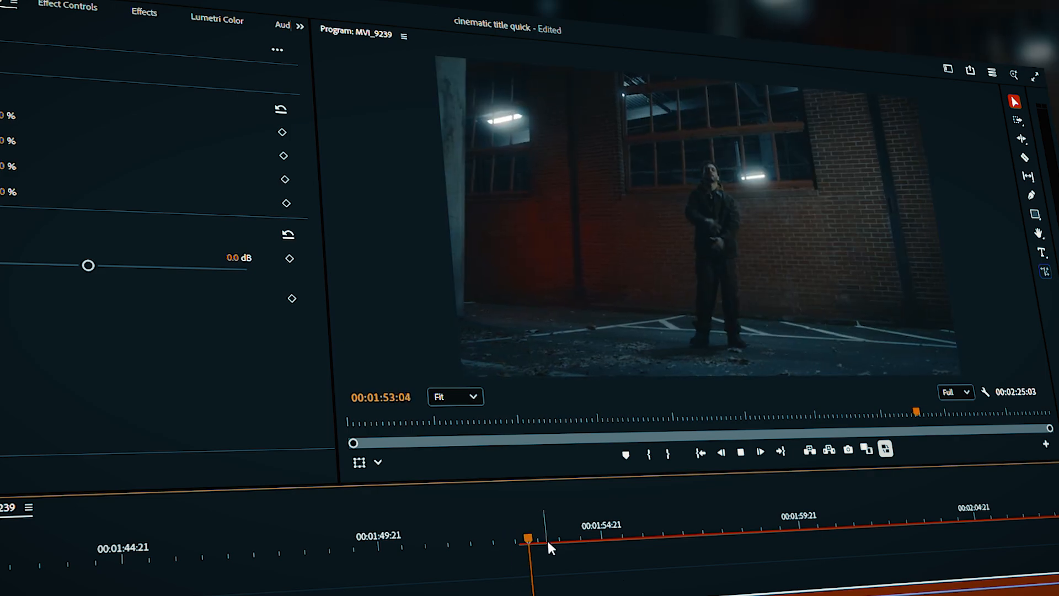
scroll(648, 581, right, 3)
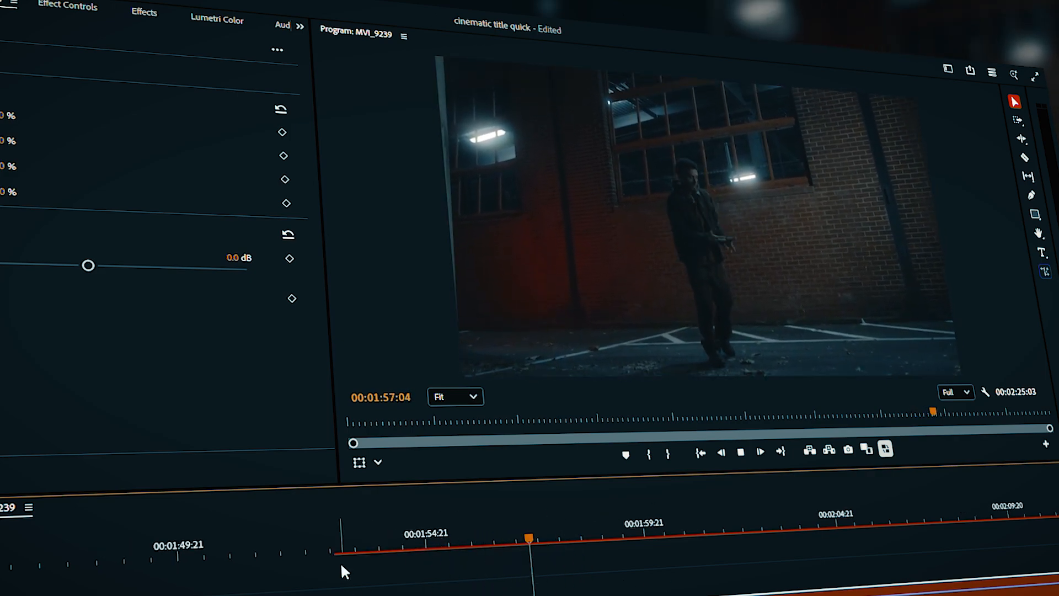
click(339, 534)
click(428, 475)
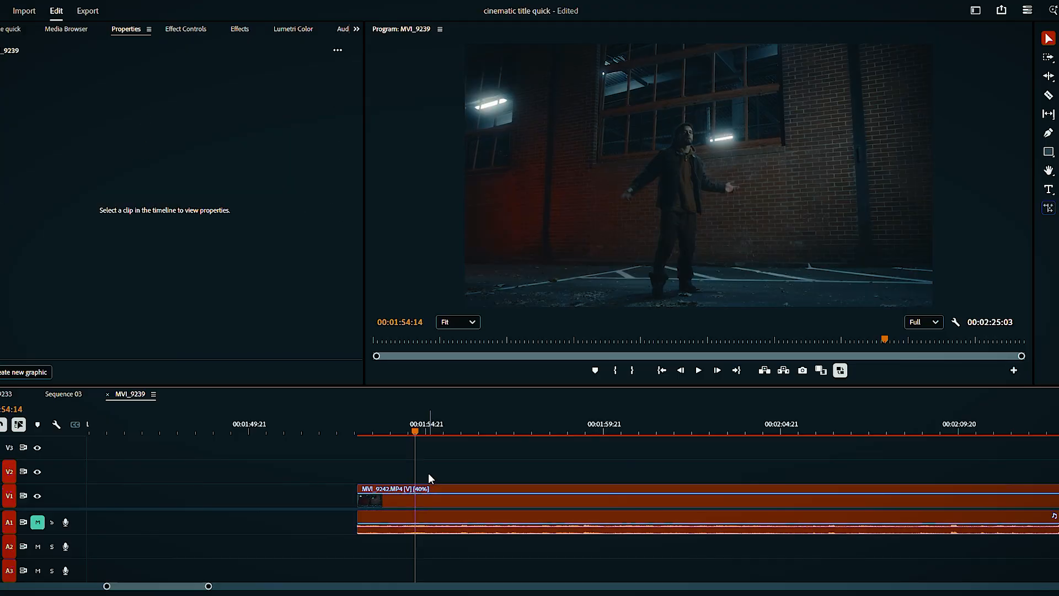
Add a centre-aligned SONG NAME text at position 960, 540 with font size 206 and a white FFFFFF fill
click(1049, 190)
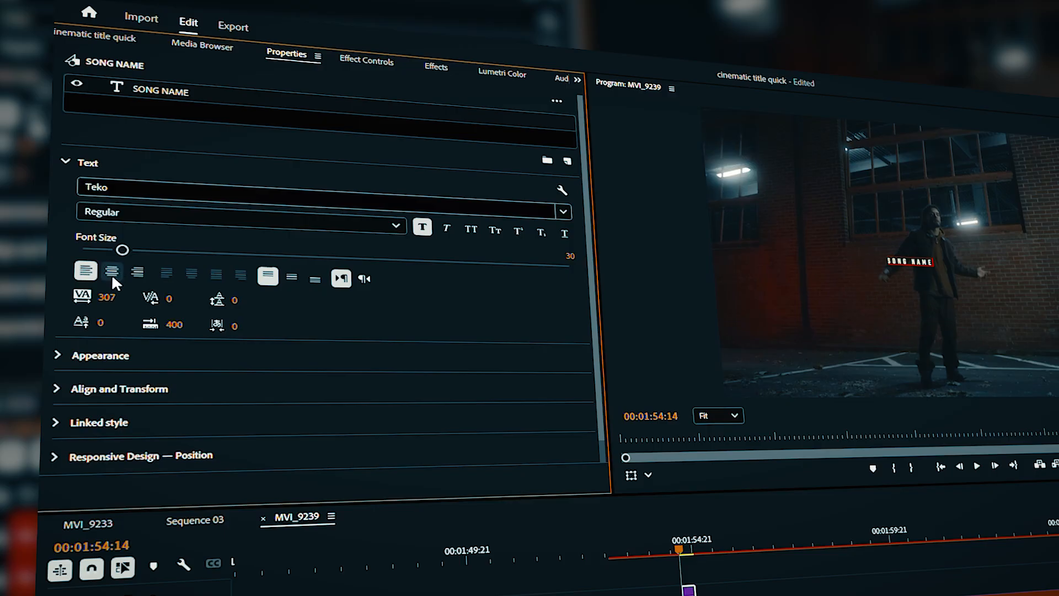
click(111, 274)
click(119, 389)
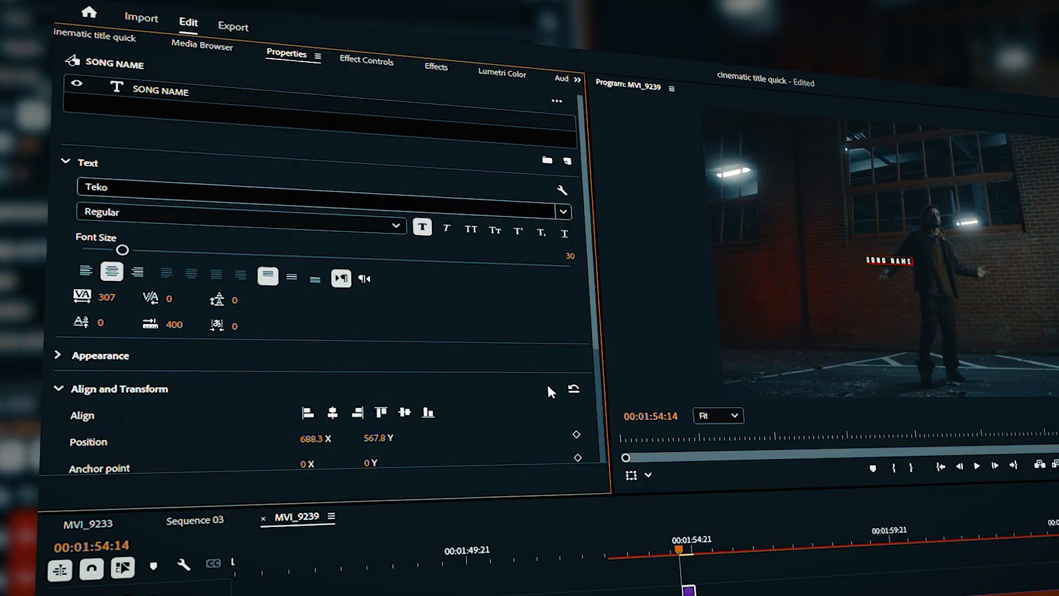
click(574, 388)
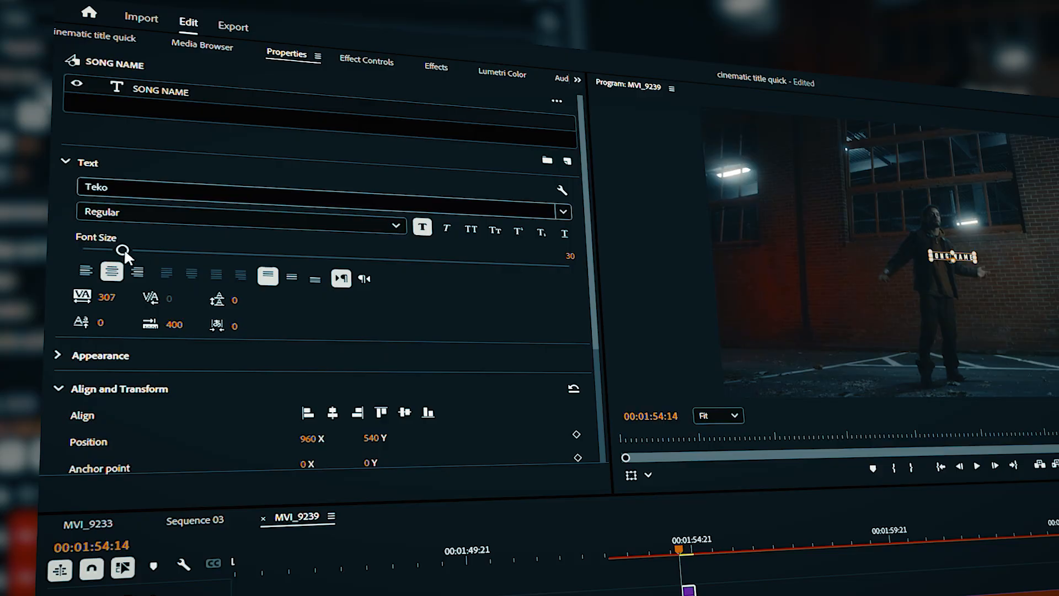
drag(125, 248, 354, 275)
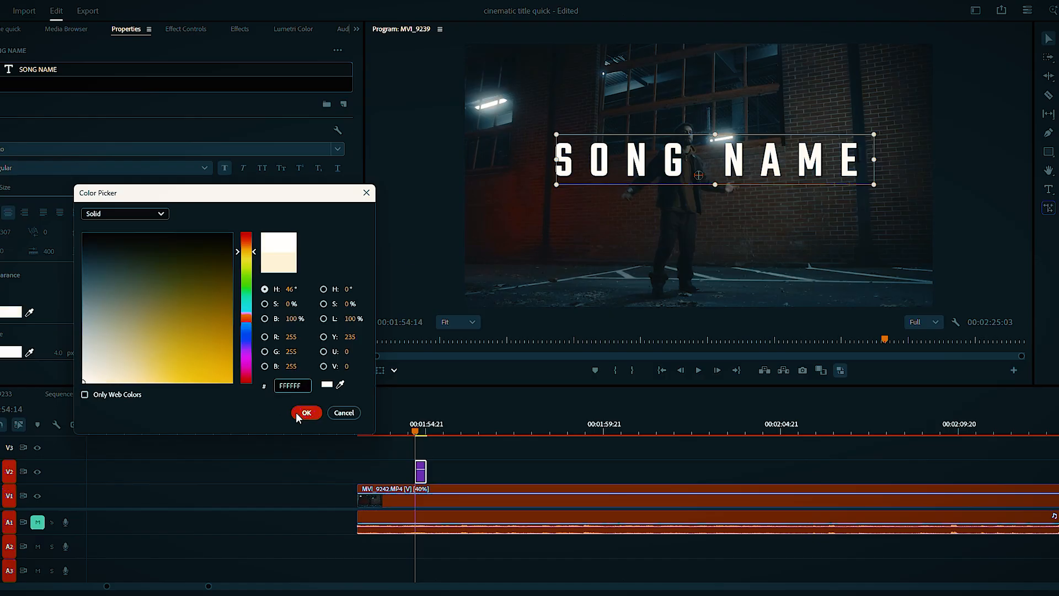
click(303, 412)
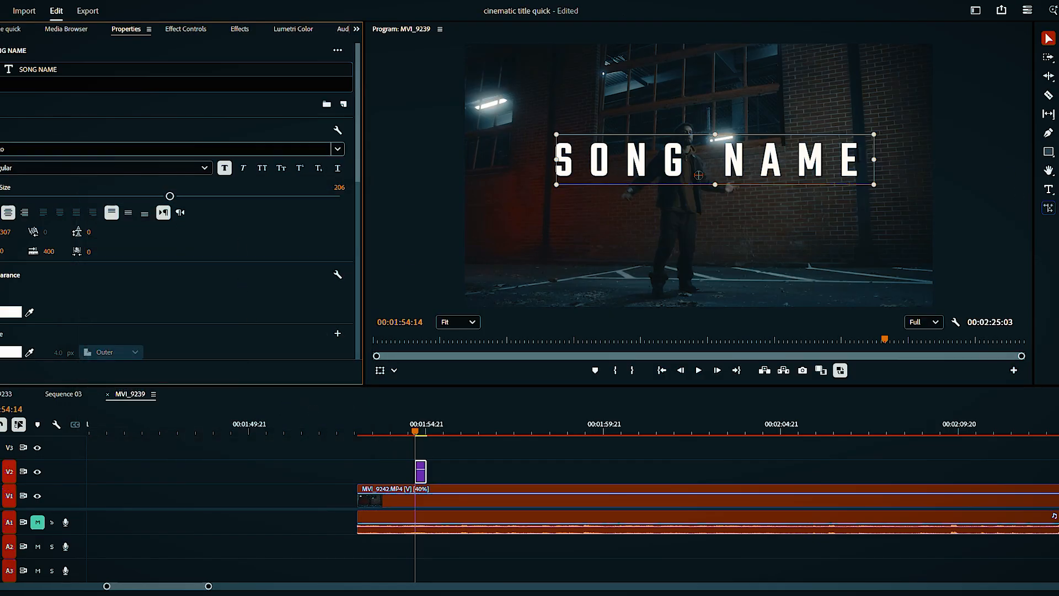
Add a separate ARTIST NAME text line to the same graphic, with font size 144 and tracking 0
click(1048, 189)
click(651, 208)
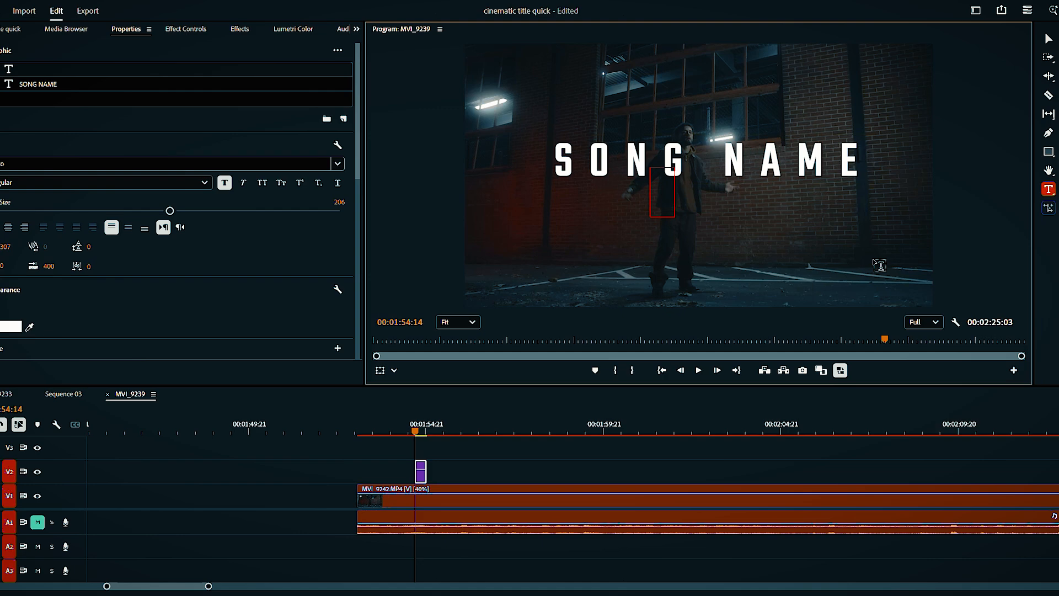
text(ARTIST NAME)
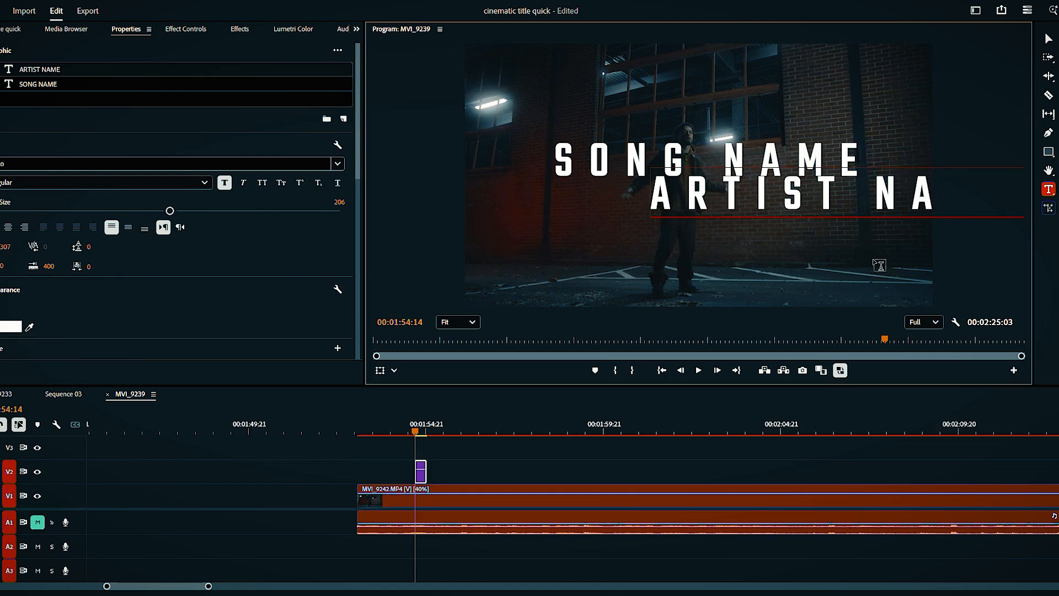
key(Escape)
drag(169, 211, 115, 211)
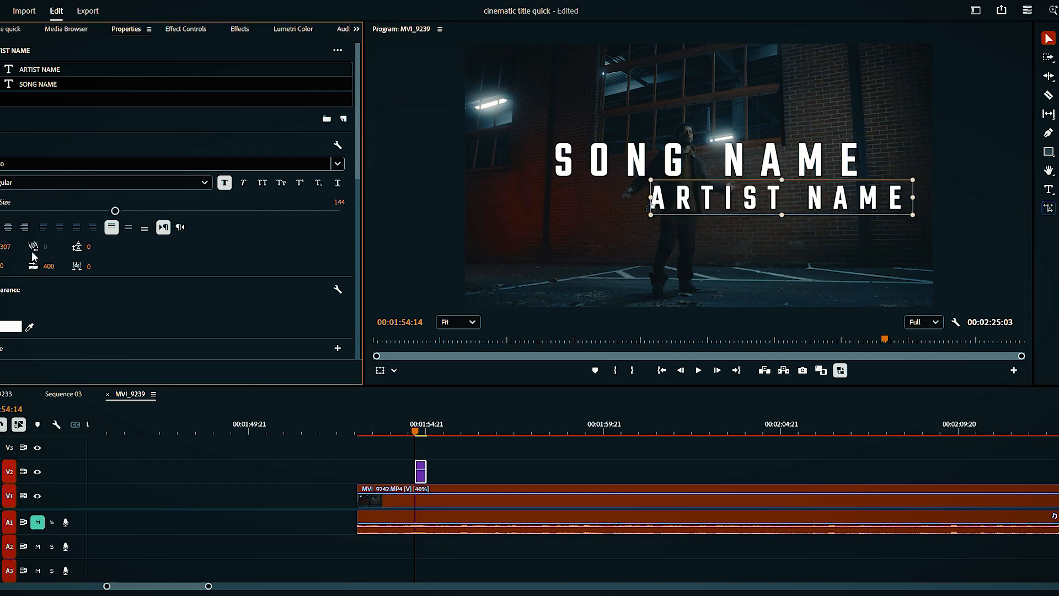
click(12, 245)
text(0)
key(Return)
Reset the ARTIST NAME text's transform so its position is 960, 540
scroll(138, 297, down, 4)
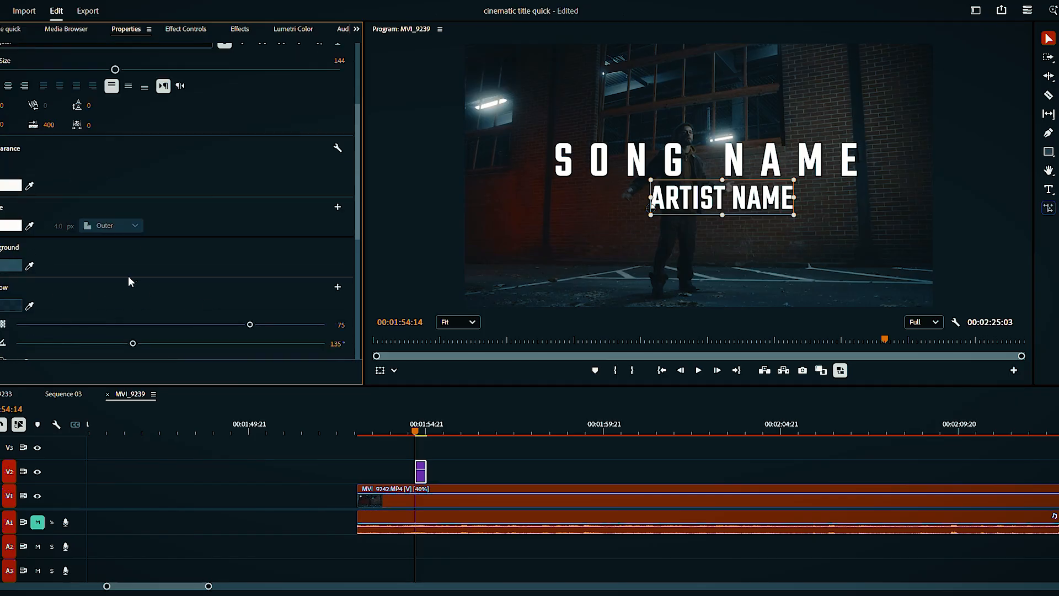
click(1, 149)
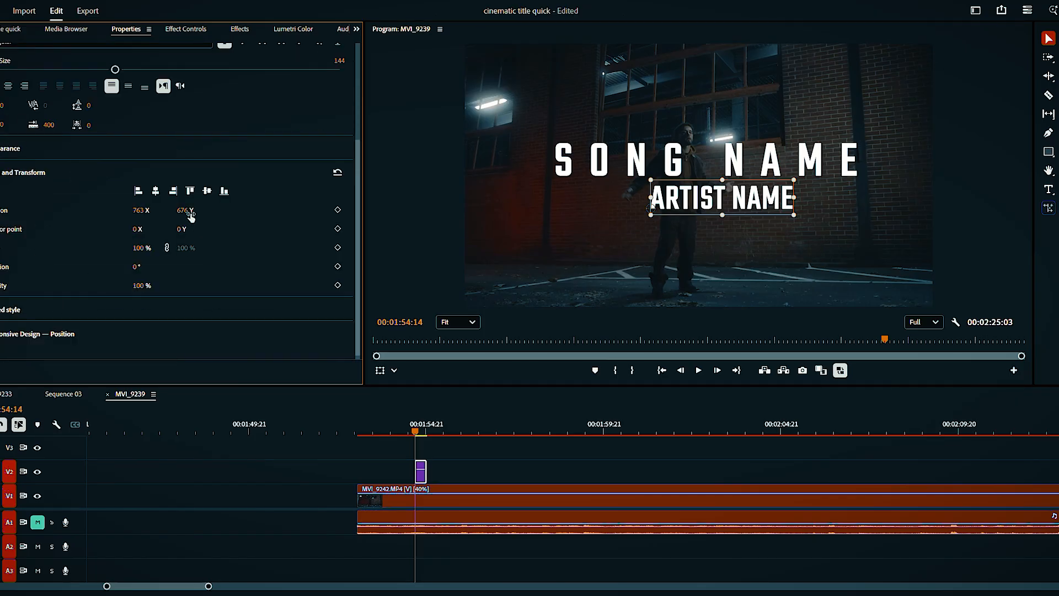
click(339, 173)
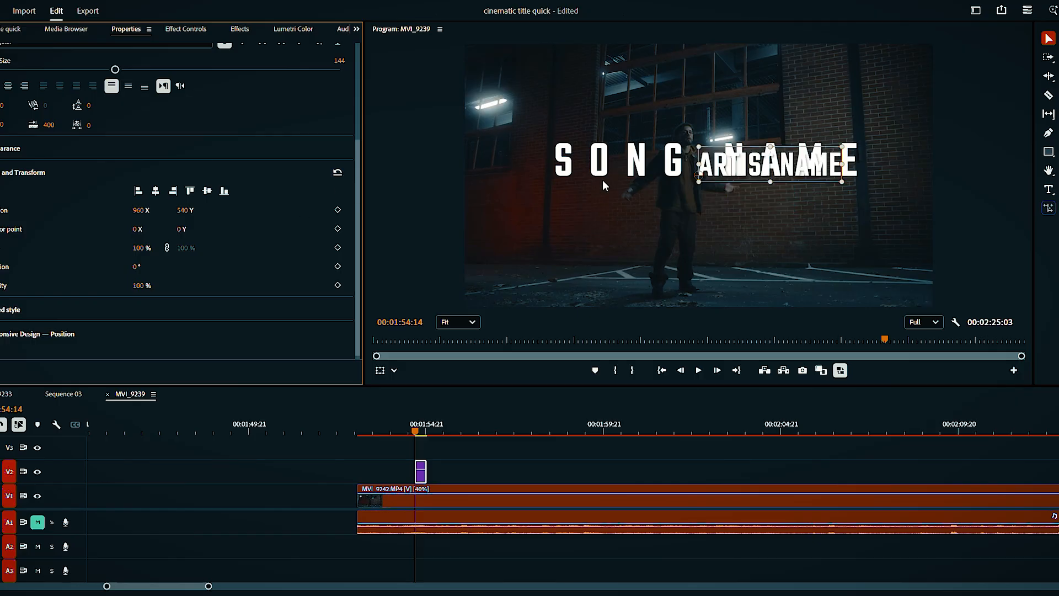
Set the SONG NAME text's tracking to 0
scroll(90, 134, up, 5)
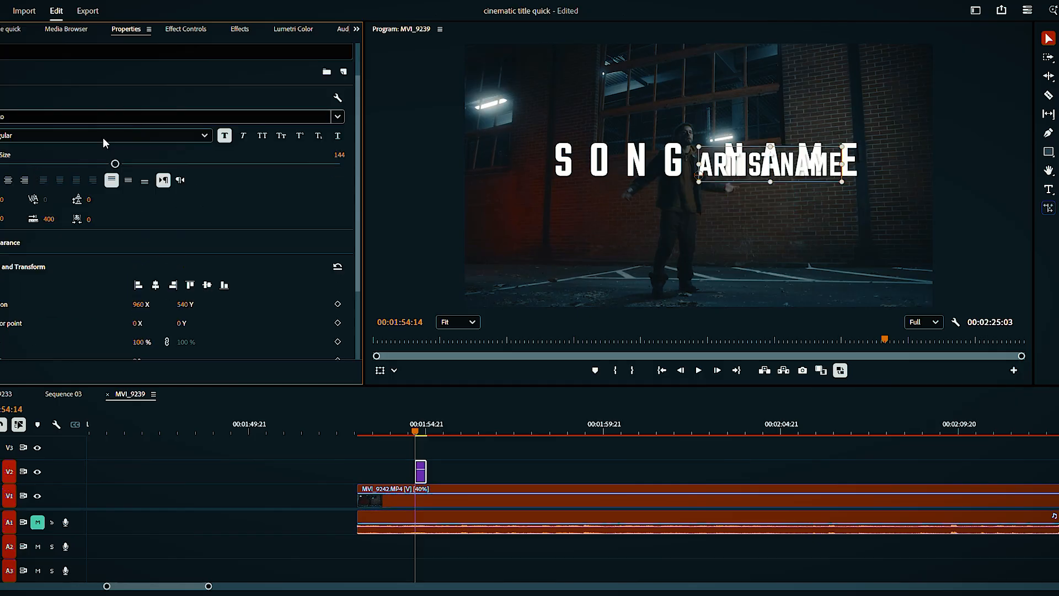
click(39, 86)
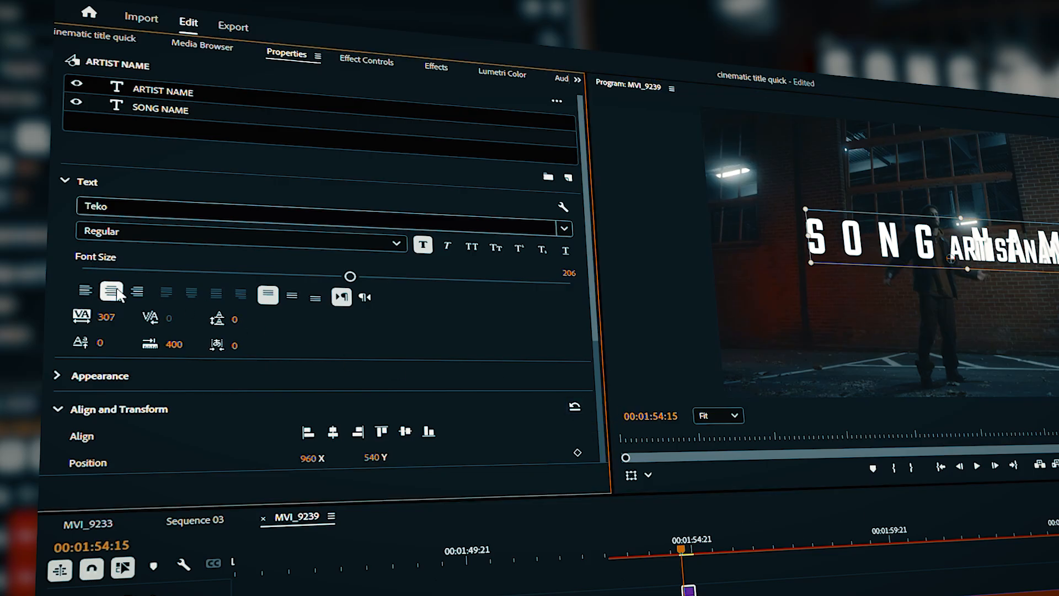
click(106, 317)
text(0)
key(Return)
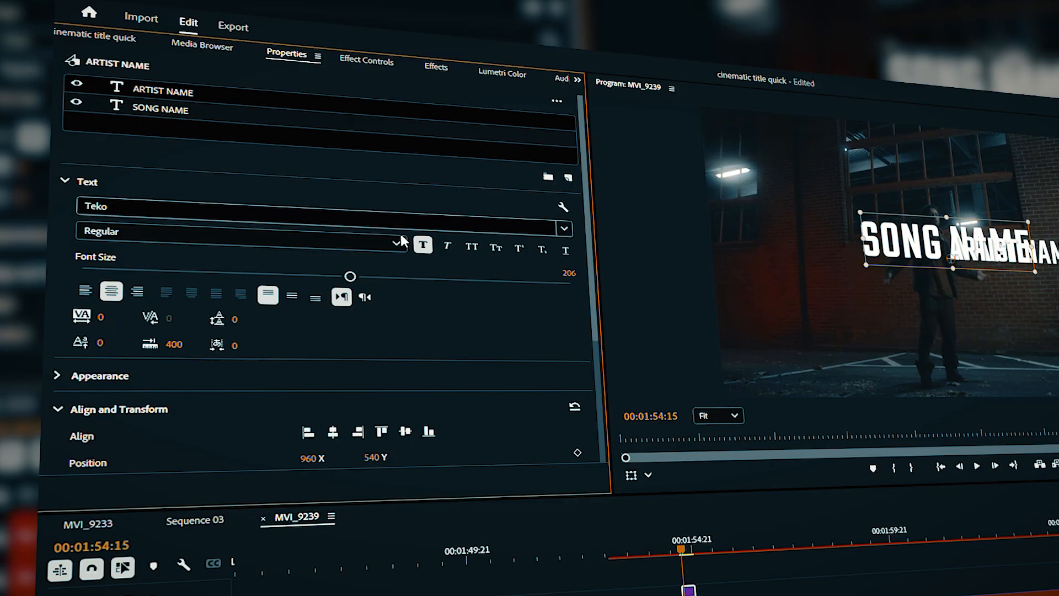
Centre-align the ARTIST NAME text and move it down the frame to position Y 964
click(183, 92)
click(113, 286)
scroll(438, 328, down, 2)
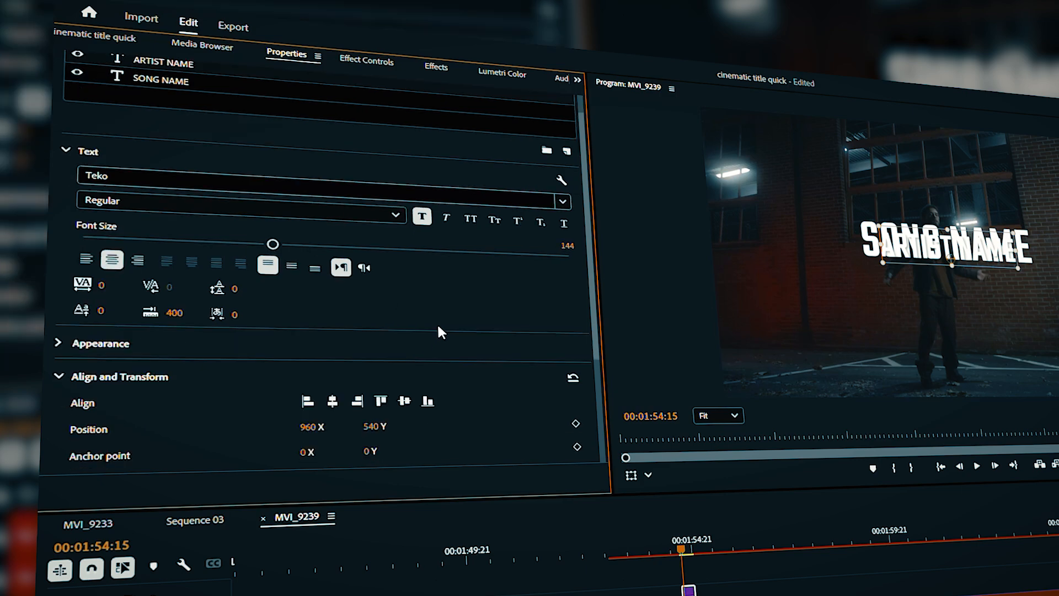
scroll(439, 327, down, 1)
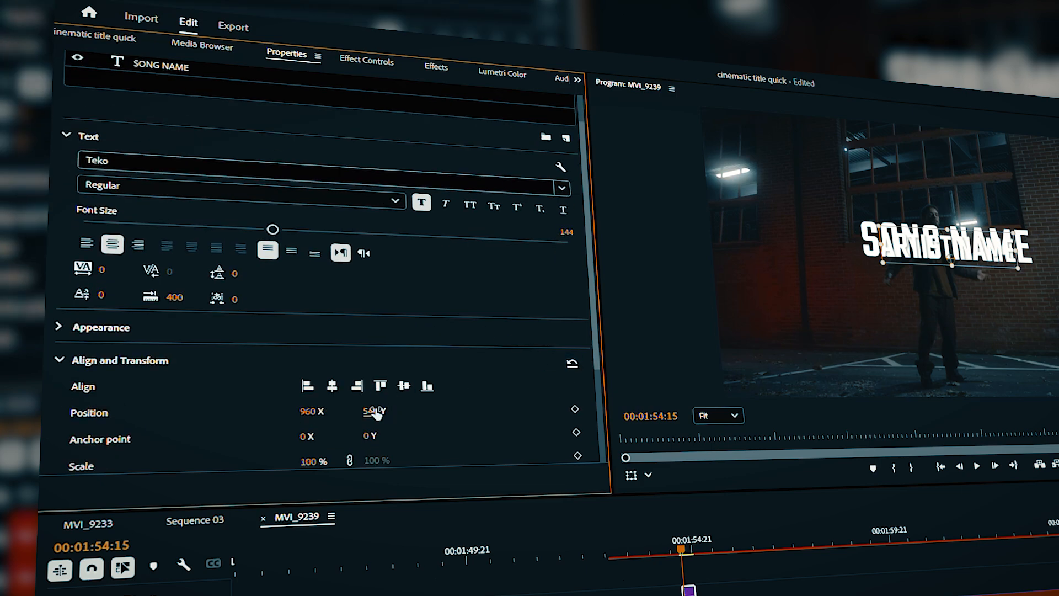
drag(375, 413, 688, 411)
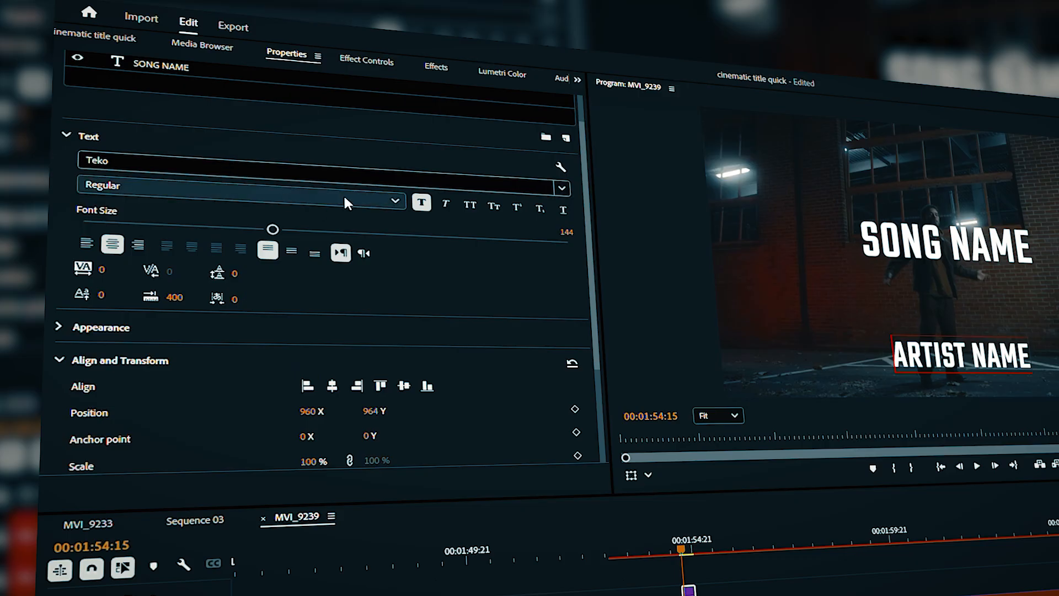
Add a DIRECTORS NAME text line to the graphic and place it near the lower right corner of the frame
scroll(98, 112, up, 2)
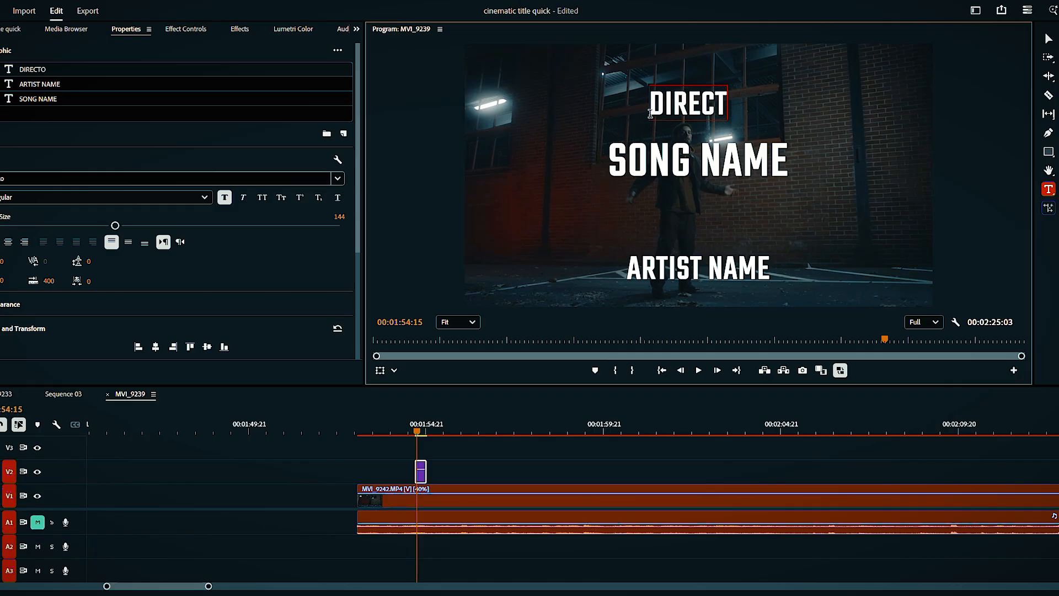
text(ORS)
key(BackSpace)
text(S)
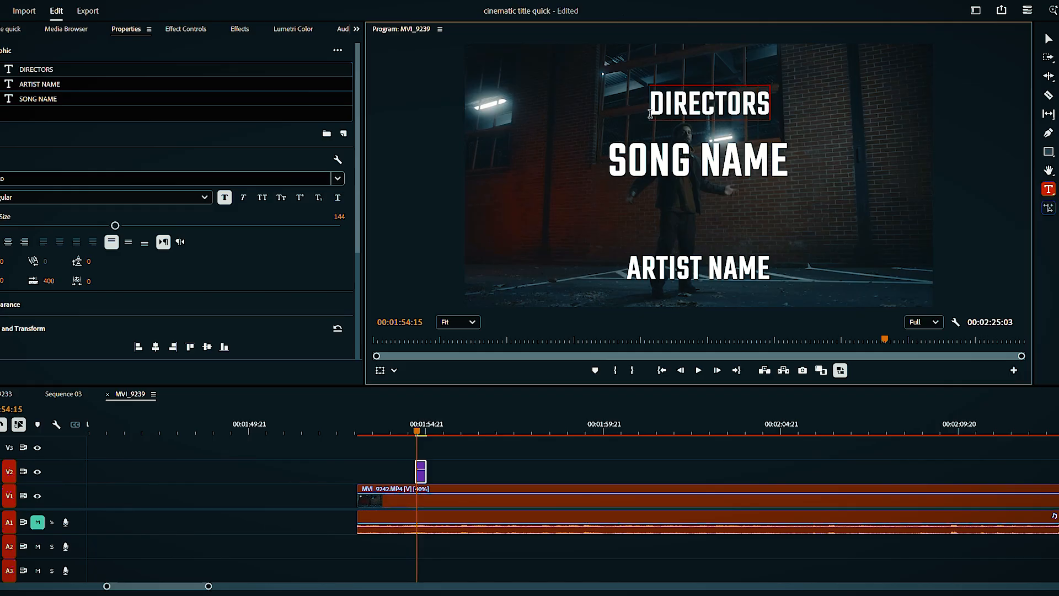
text(ONG NAME)
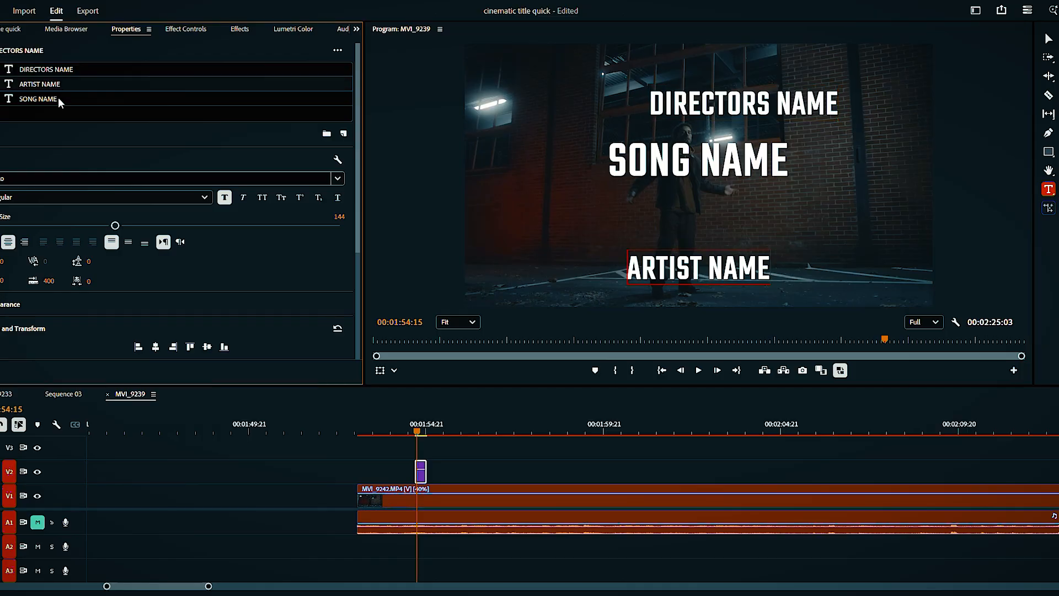
click(58, 101)
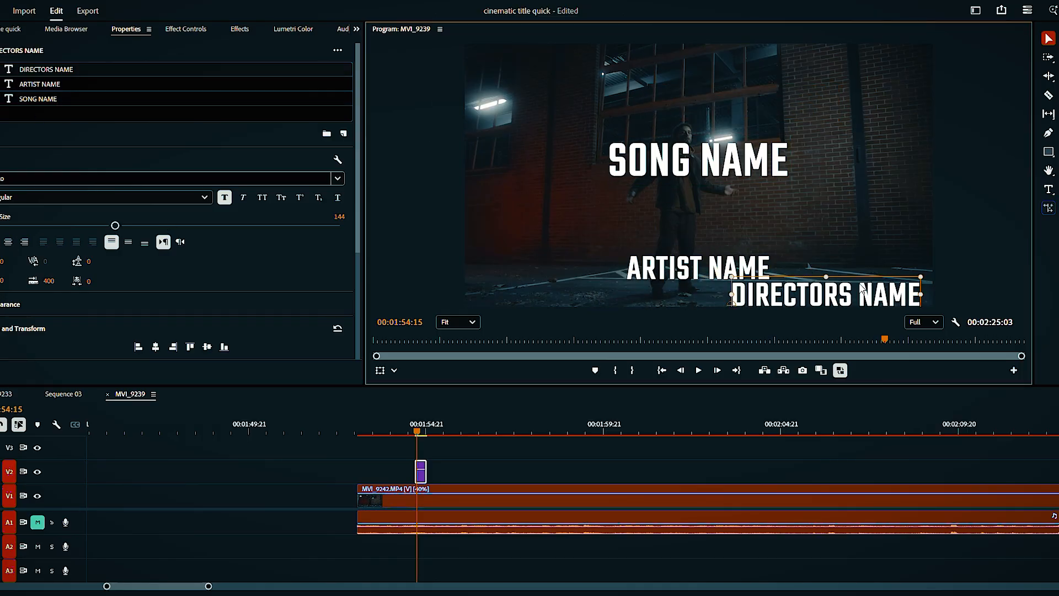
Try fonts such as The Lord Music Demo, Shlop and PF Fuel on the SONG NAME text and settle on a heavy serif Headline font
click(737, 163)
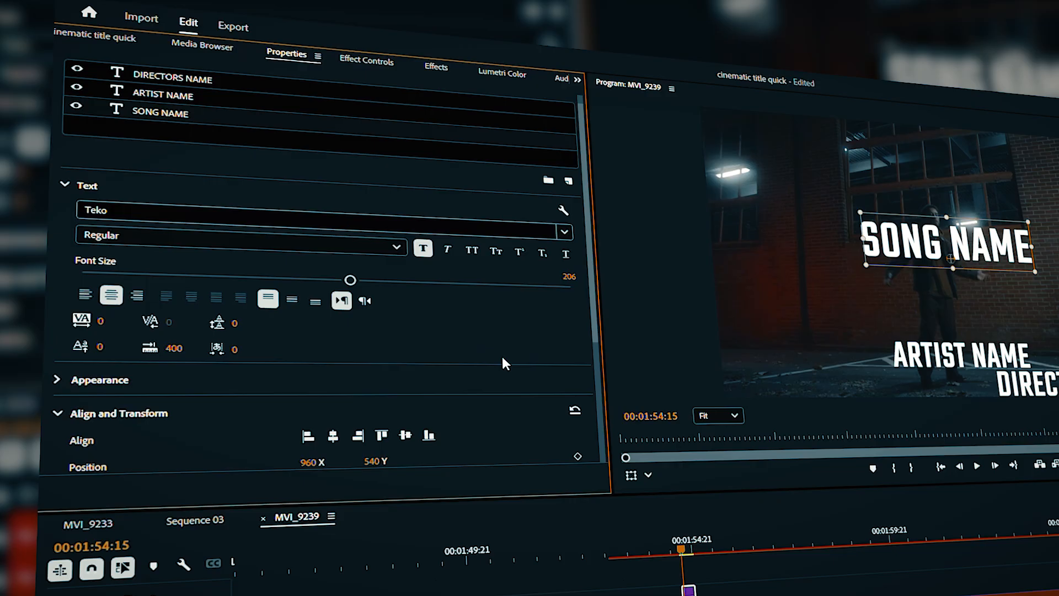
click(280, 212)
click(531, 320)
scroll(450, 231, down, 2)
scroll(449, 227, down, 1)
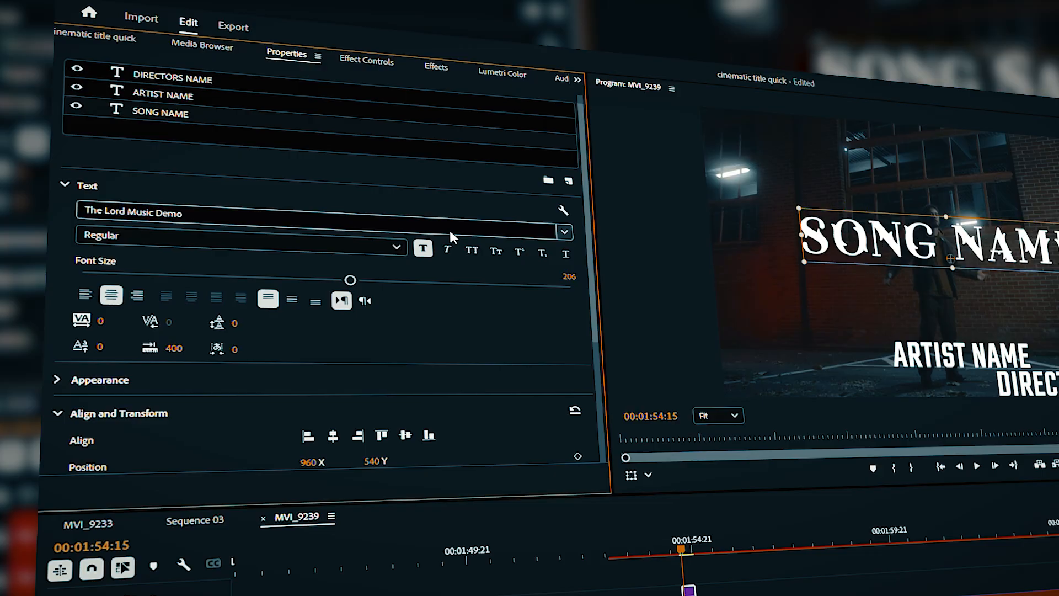
scroll(403, 223, up, 5)
scroll(404, 228, up, 4)
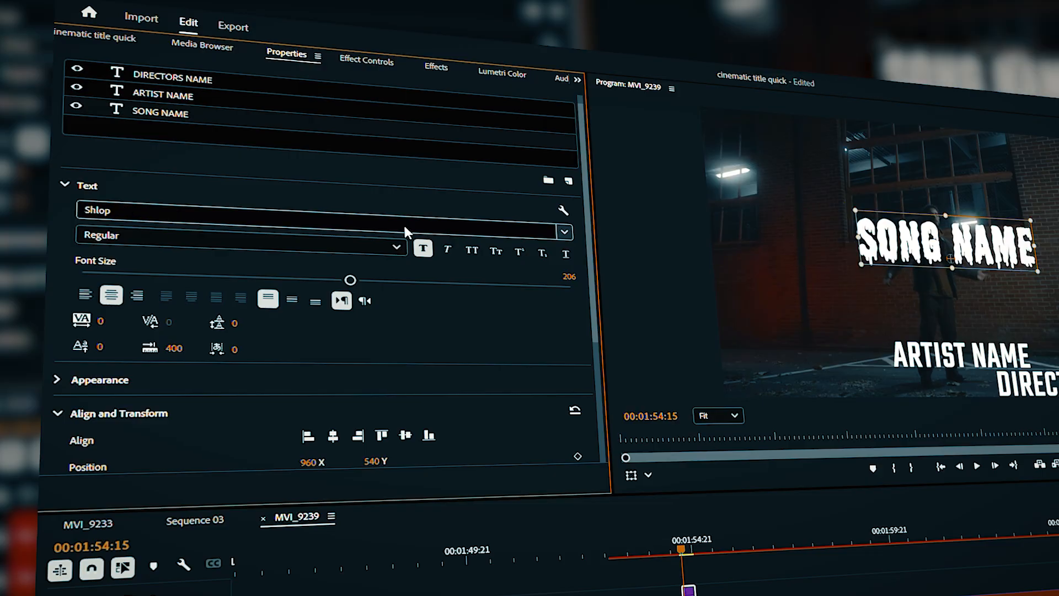
scroll(405, 228, up, 3)
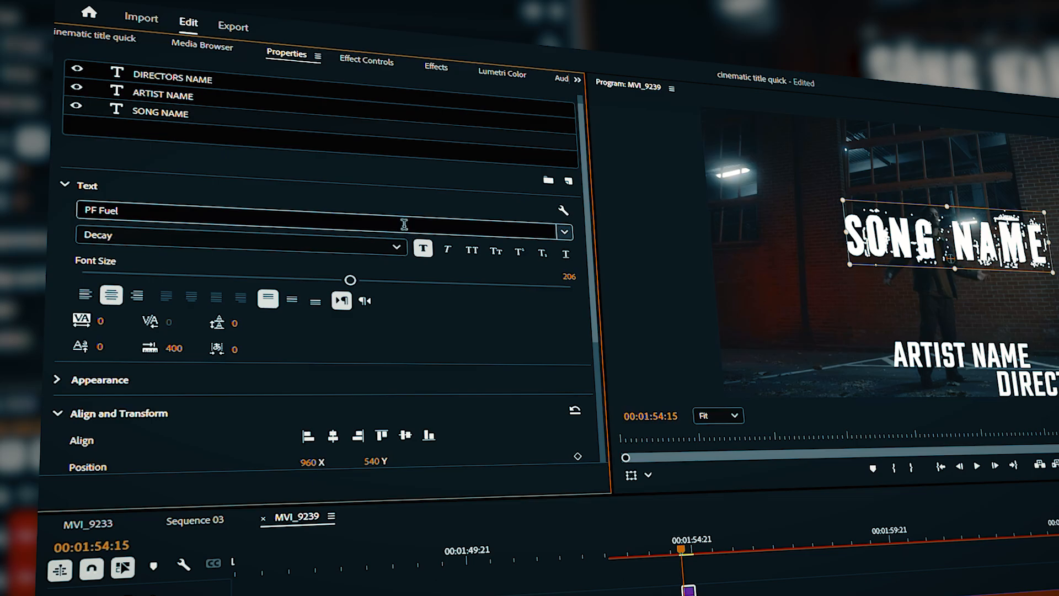
scroll(405, 231, up, 3)
scroll(211, 166, up, 3)
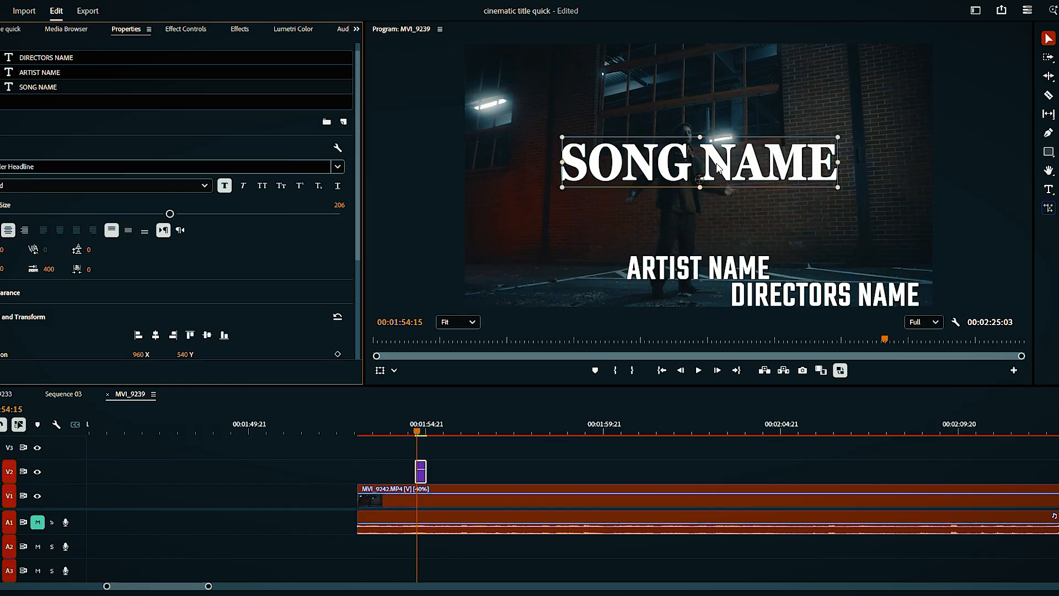
Keep the SONG NAME text centre-aligned, reset its transform and set its position to 960, 600
click(24, 229)
click(9, 230)
scroll(182, 237, down, 2)
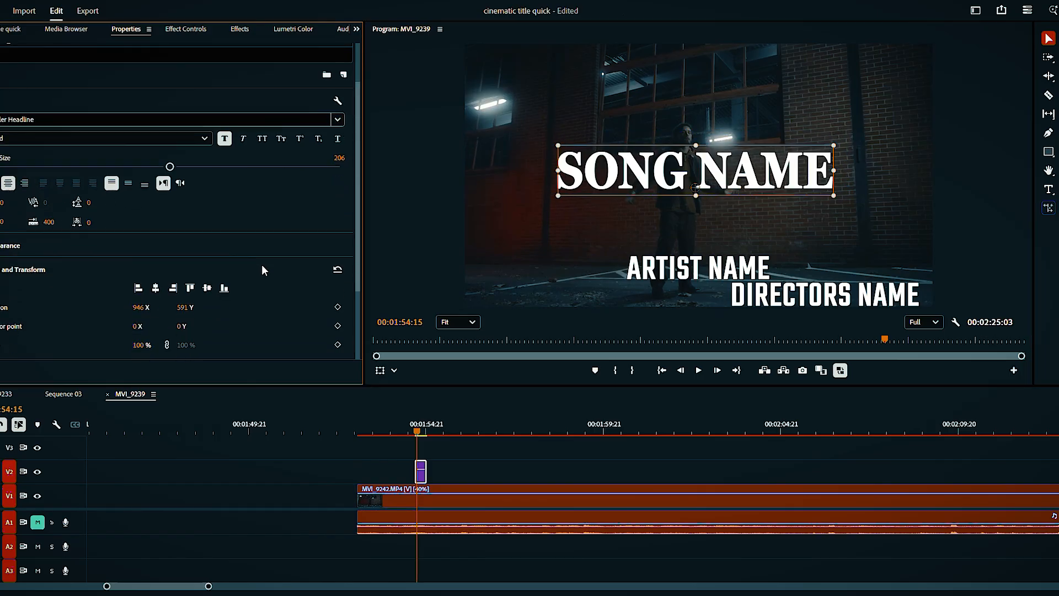
click(336, 269)
drag(183, 306, 456, 242)
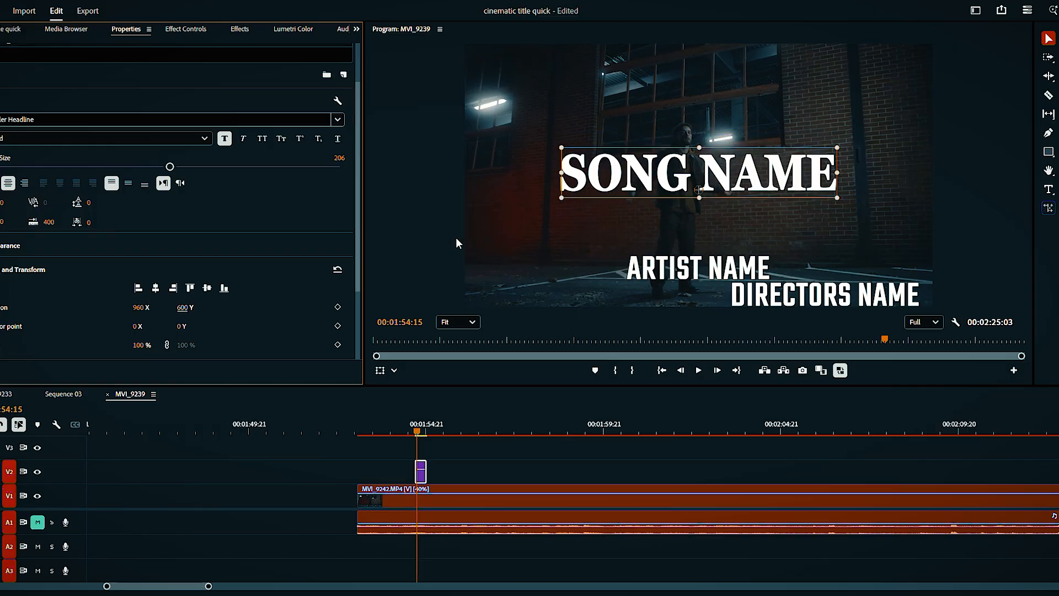
Reduce the ARTIST NAME text to font size 66 and place it directly beneath the left part of SONG NAME
click(442, 124)
click(717, 276)
drag(740, 276, 690, 213)
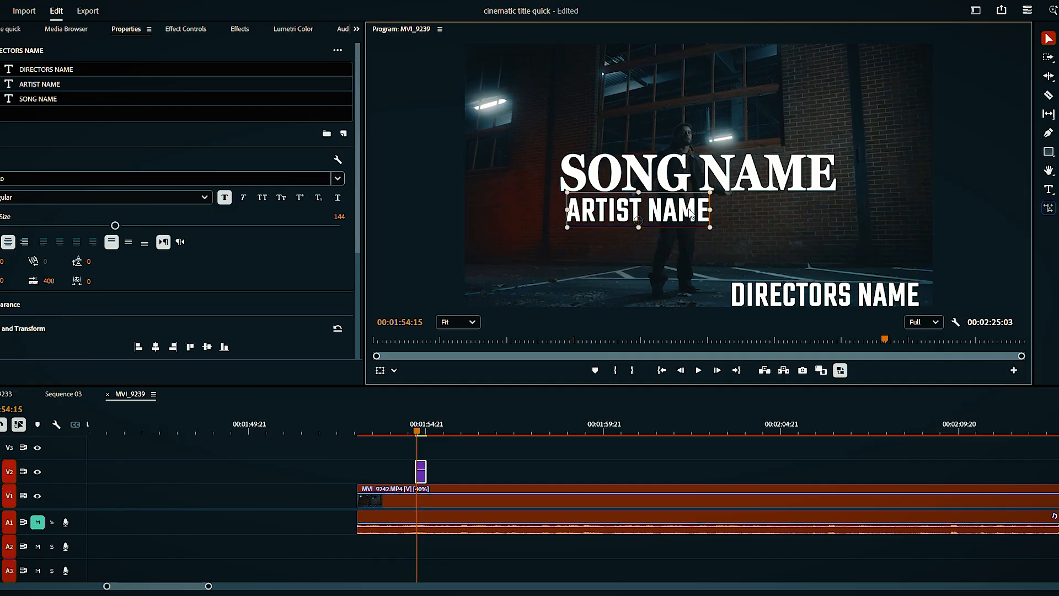
drag(116, 226, 47, 228)
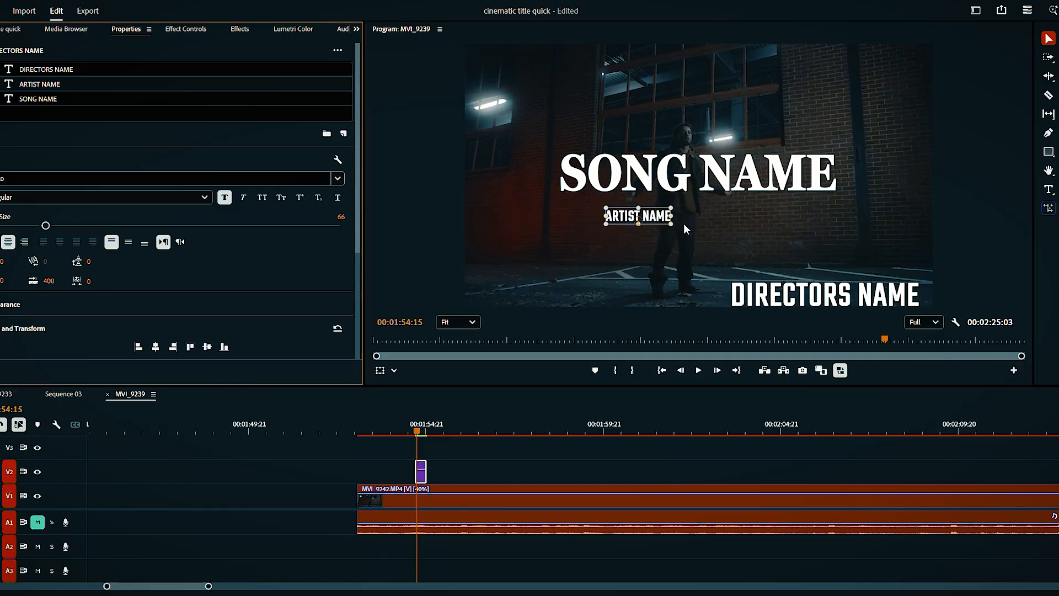
drag(657, 218, 621, 206)
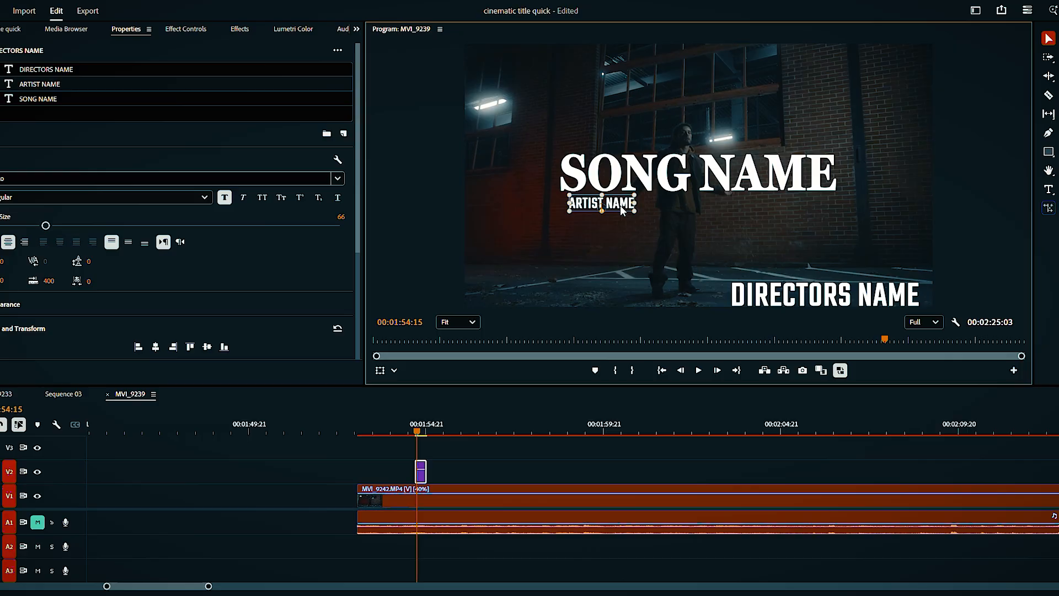
Reduce the DIRECTORS NAME text to font size 66 and place it beneath the right part of SONG NAME, level with ARTIST NAME
click(832, 302)
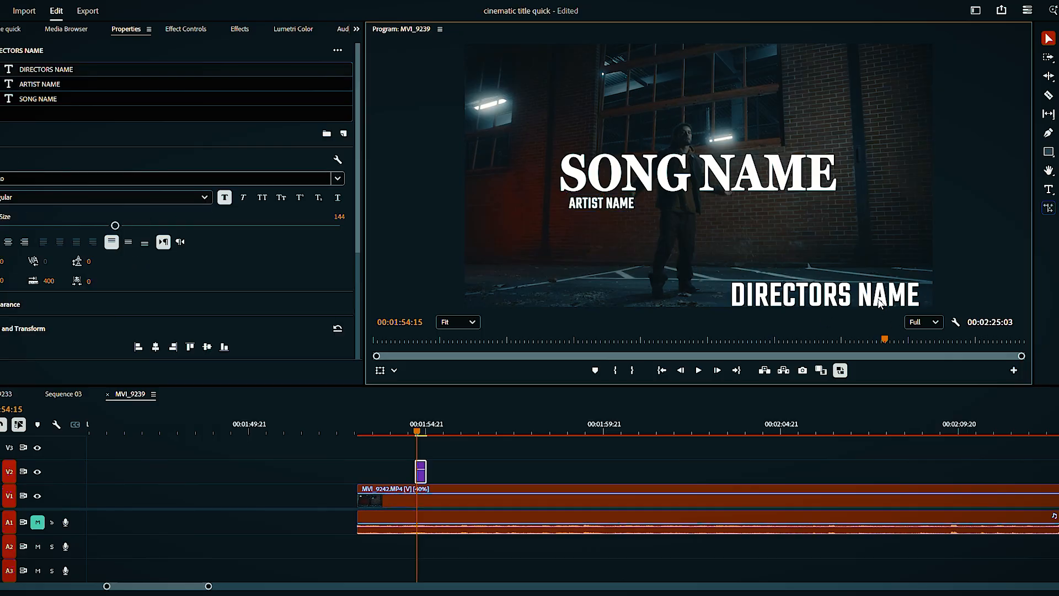
click(629, 206)
click(732, 300)
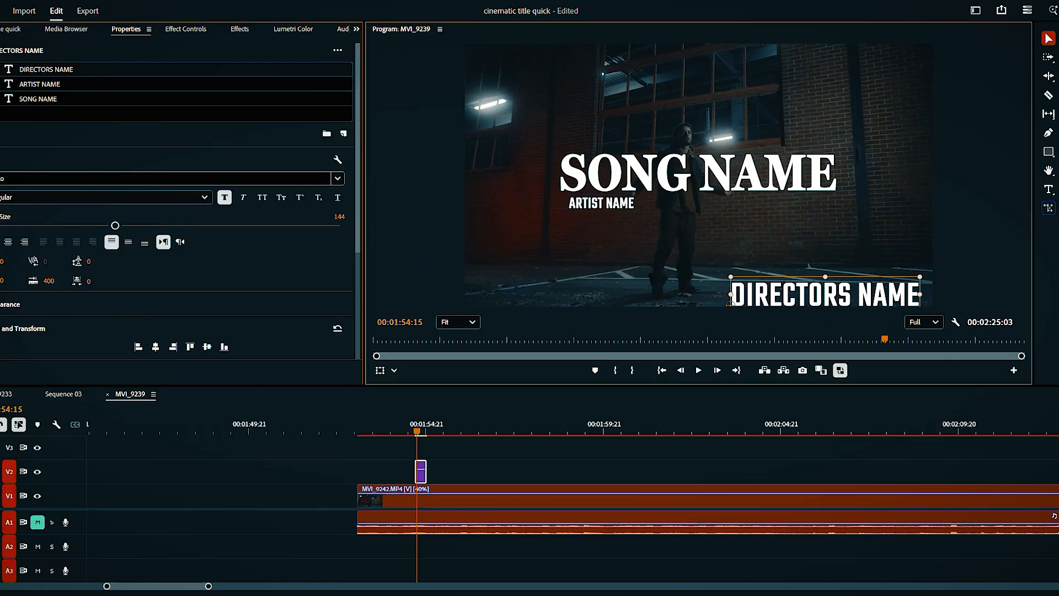
click(333, 214)
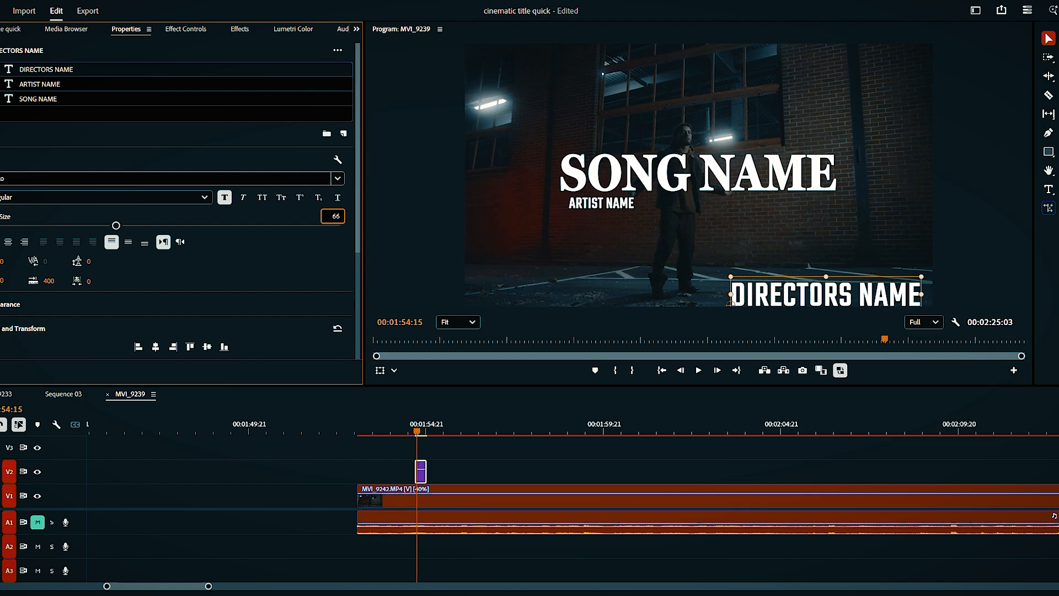
key(Return)
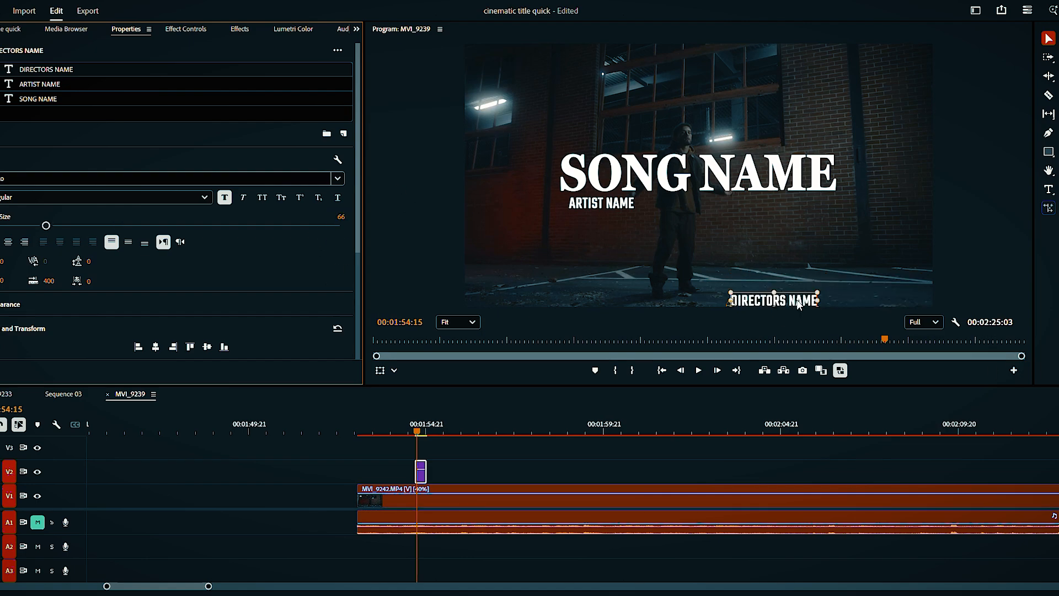
drag(798, 303, 811, 209)
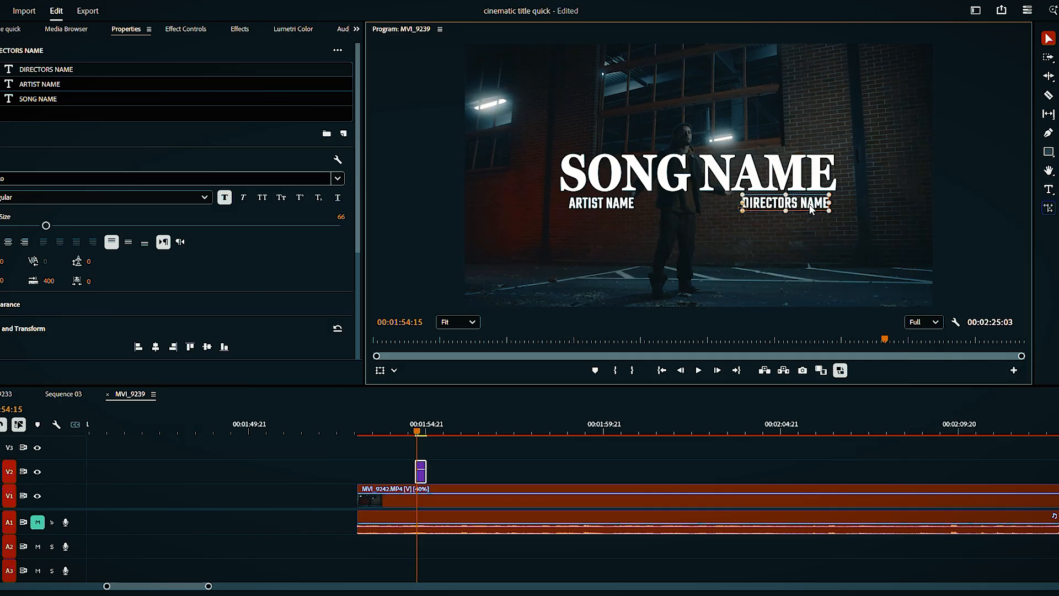
click(800, 288)
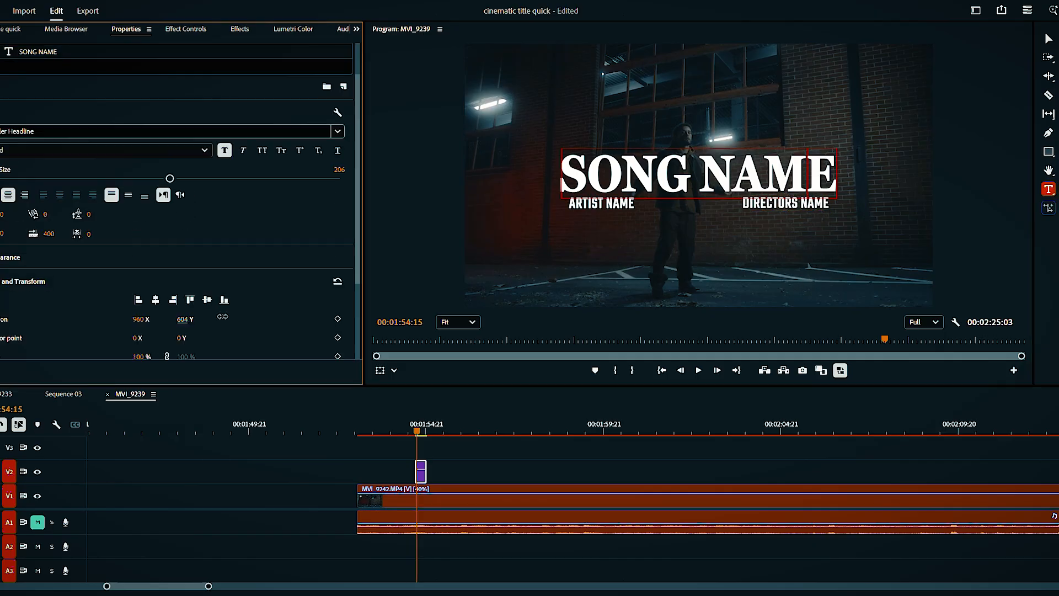
Lower the SONG NAME text to a Y position of 613 and scrub through the title to check it
drag(223, 316, 228, 317)
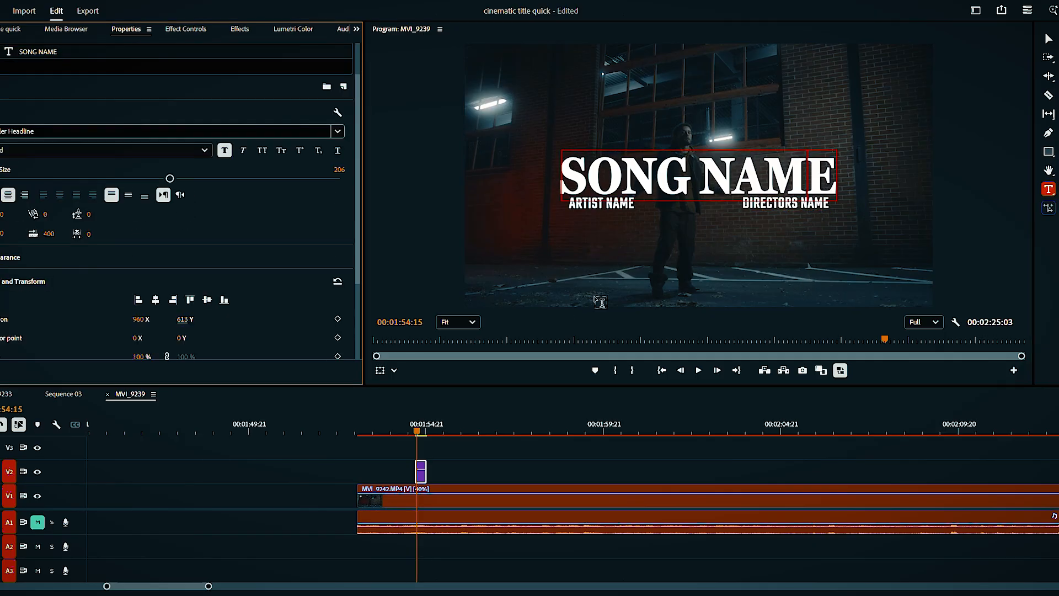
text(V)
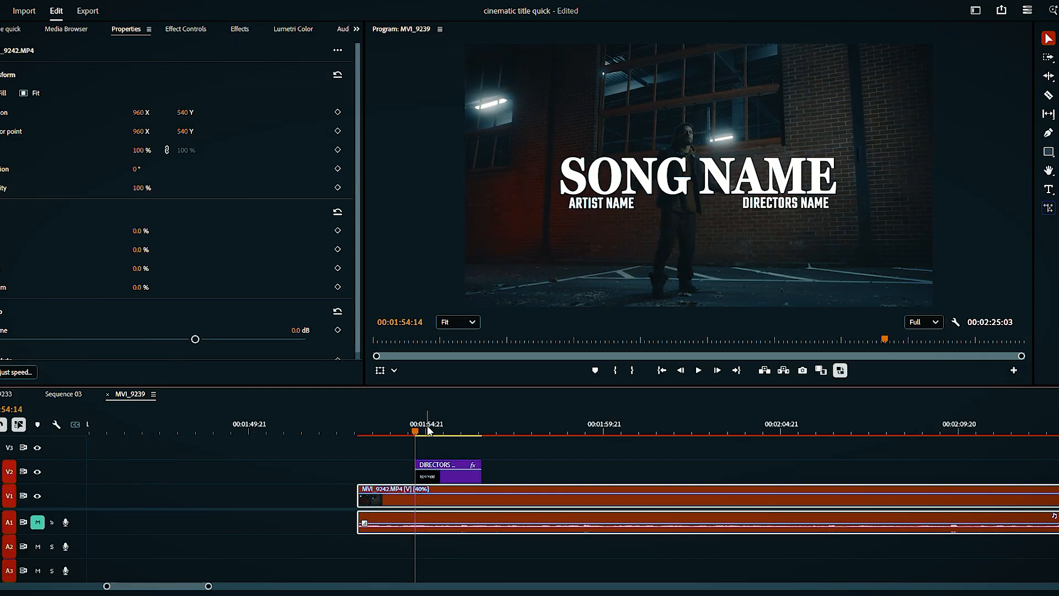
drag(427, 425, 448, 425)
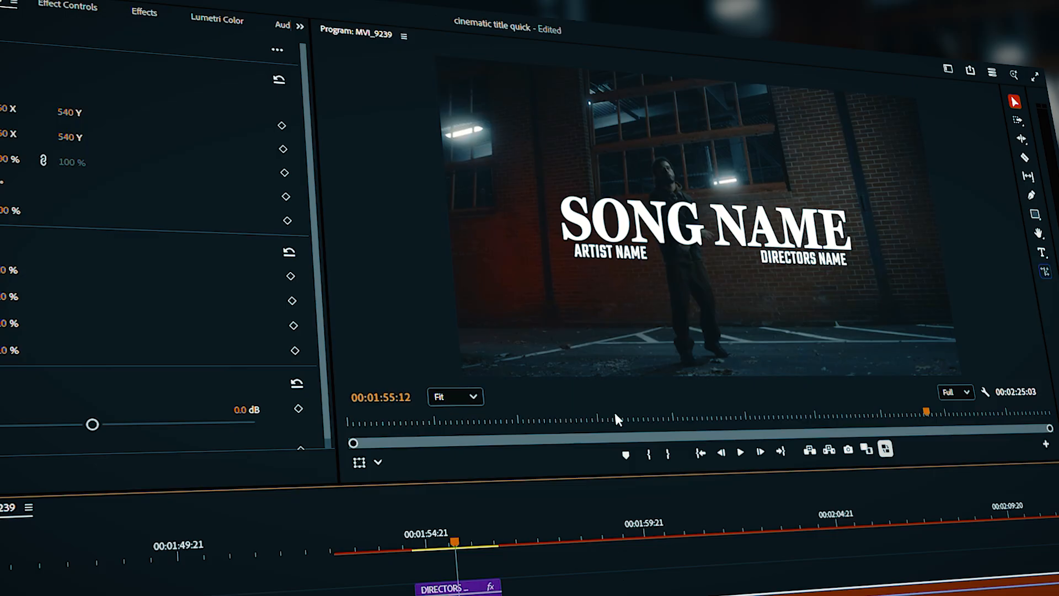
Nudge the ARTIST NAME and DIRECTORS NAME lines slightly down beneath SONG NAME
click(481, 561)
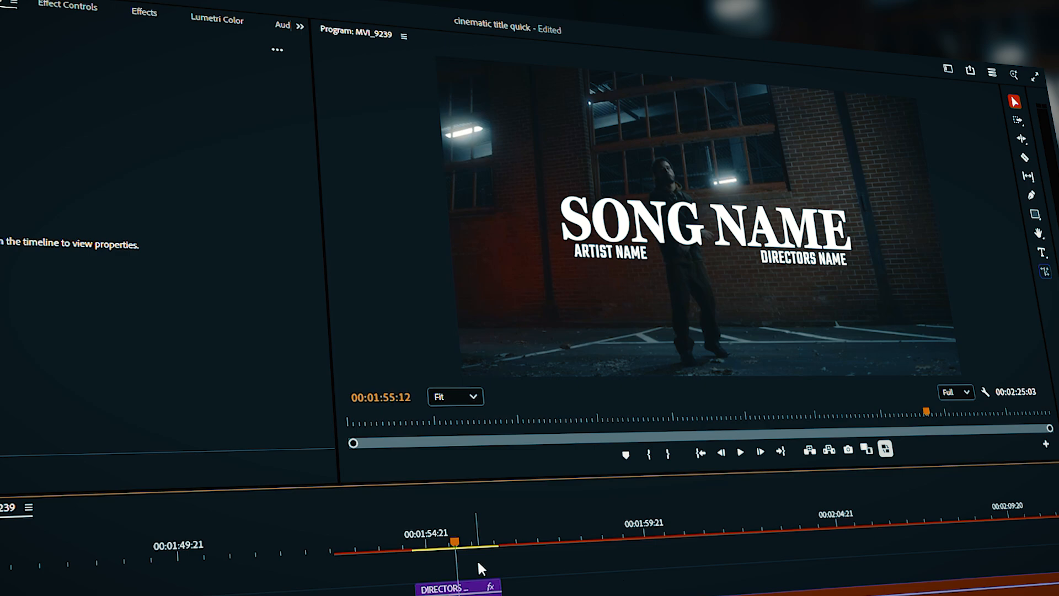
click(469, 588)
click(822, 263)
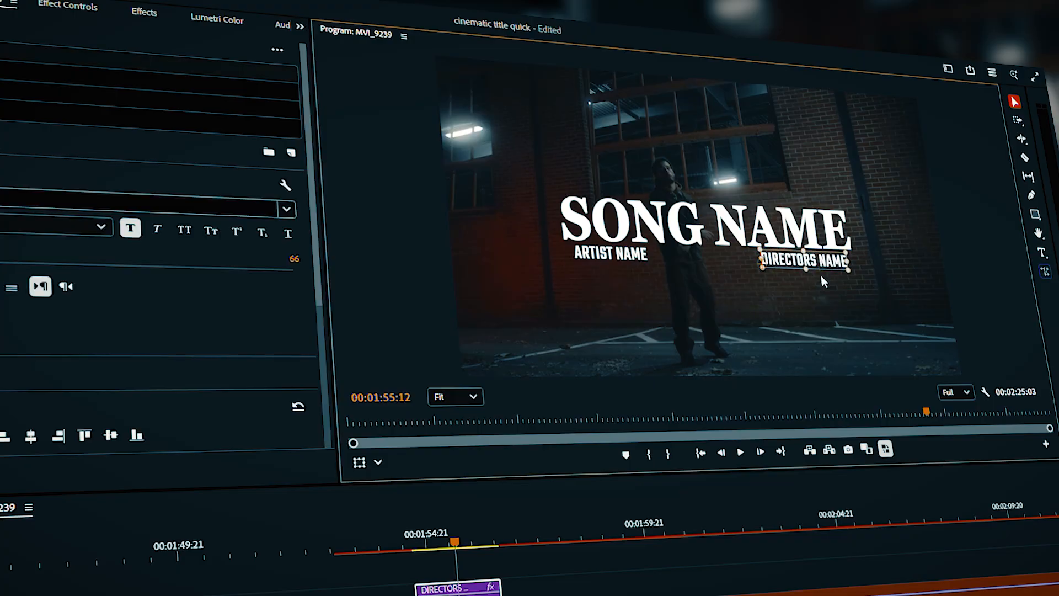
click(824, 298)
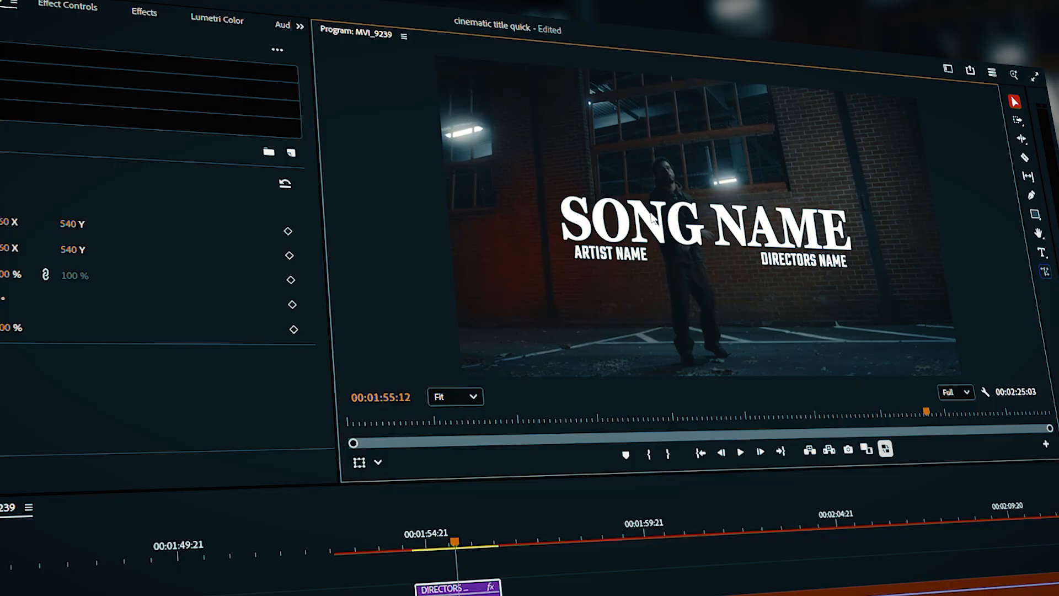
Scrub the MVI_9242 footage to around 00:02:10:00 and return to the title to compare the shots
drag(717, 515, 861, 516)
click(1011, 508)
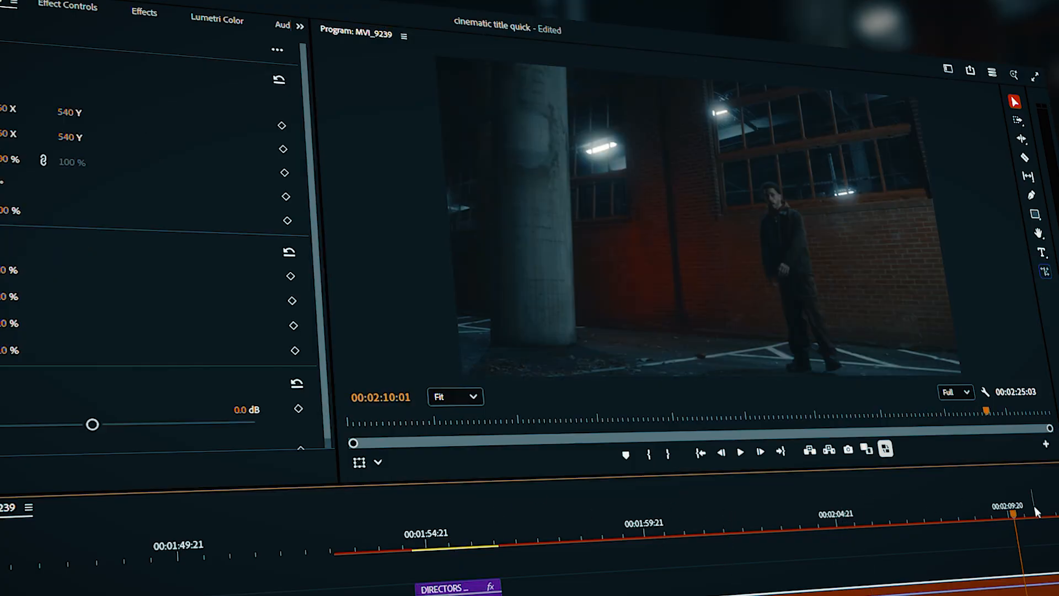
click(1019, 512)
mouse_move(1019, 512)
mouse_down()
mouse_move(1048, 510)
mouse_move(1003, 521)
mouse_move(1012, 516)
mouse_up()
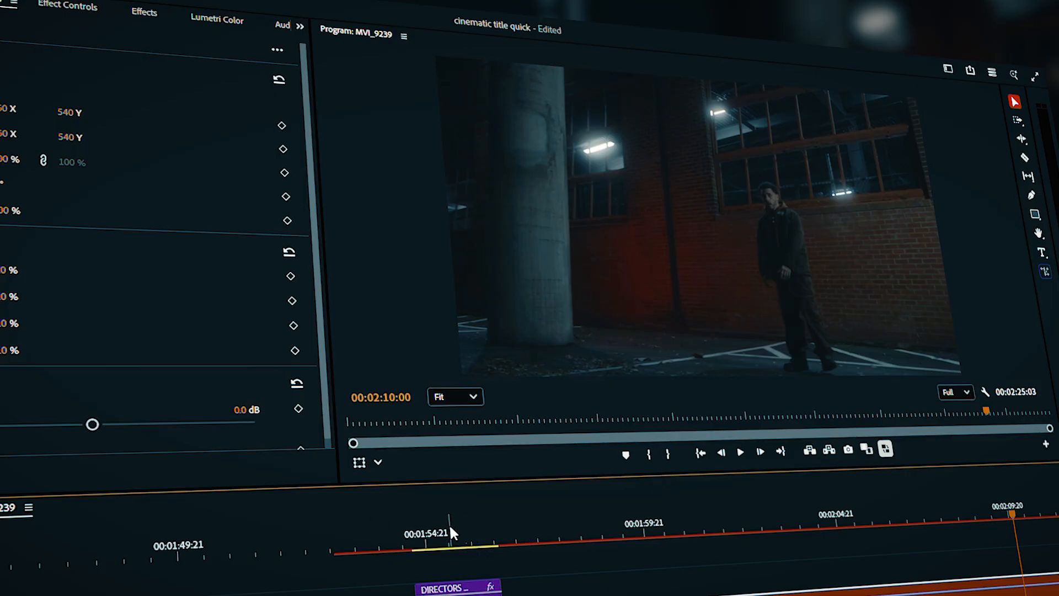
mouse_move(450, 529)
mouse_down()
mouse_move(413, 532)
mouse_move(451, 533)
mouse_up()
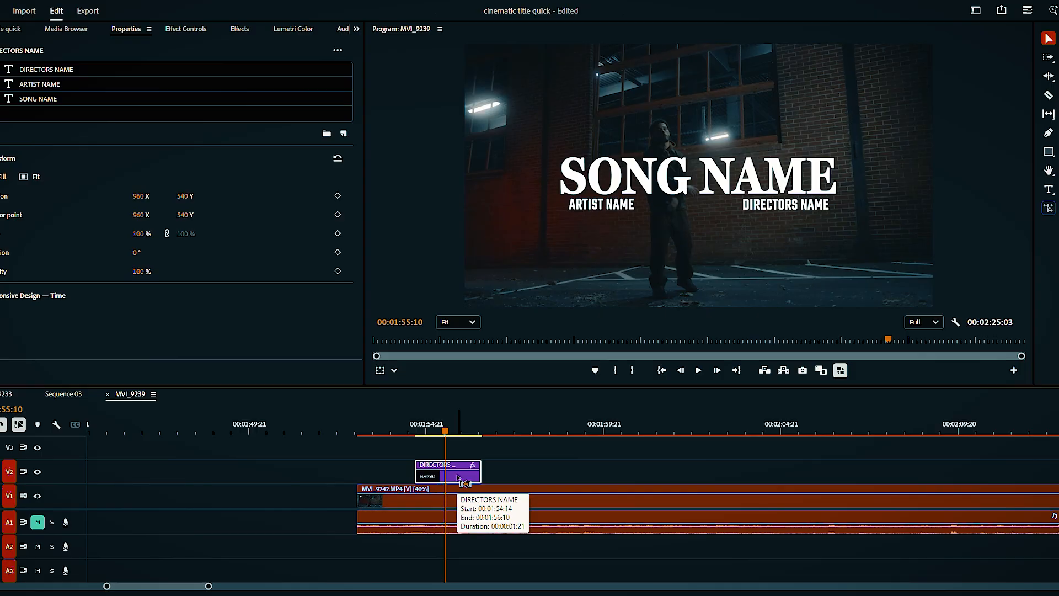
Add short transitions at the start and end of the title graphic and play it back
click(414, 423)
key(space)
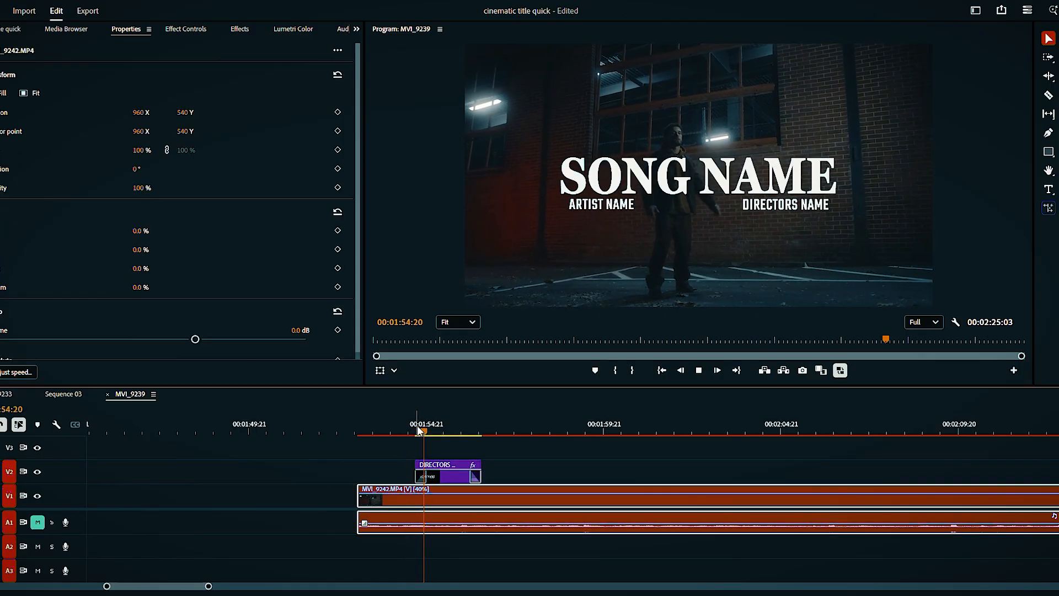
click(445, 430)
click(444, 474)
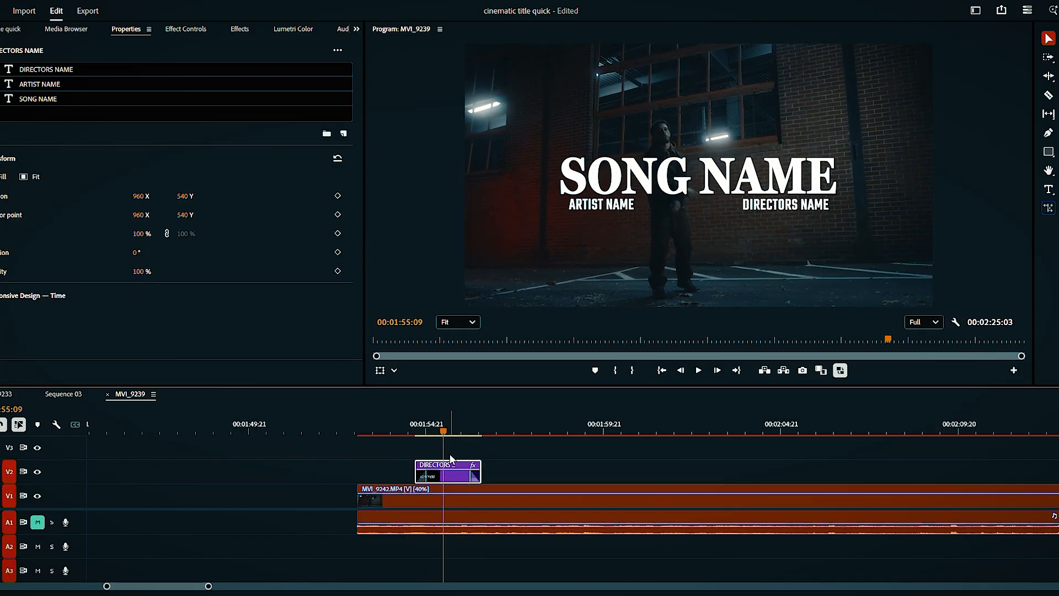
click(450, 454)
drag(436, 423, 440, 429)
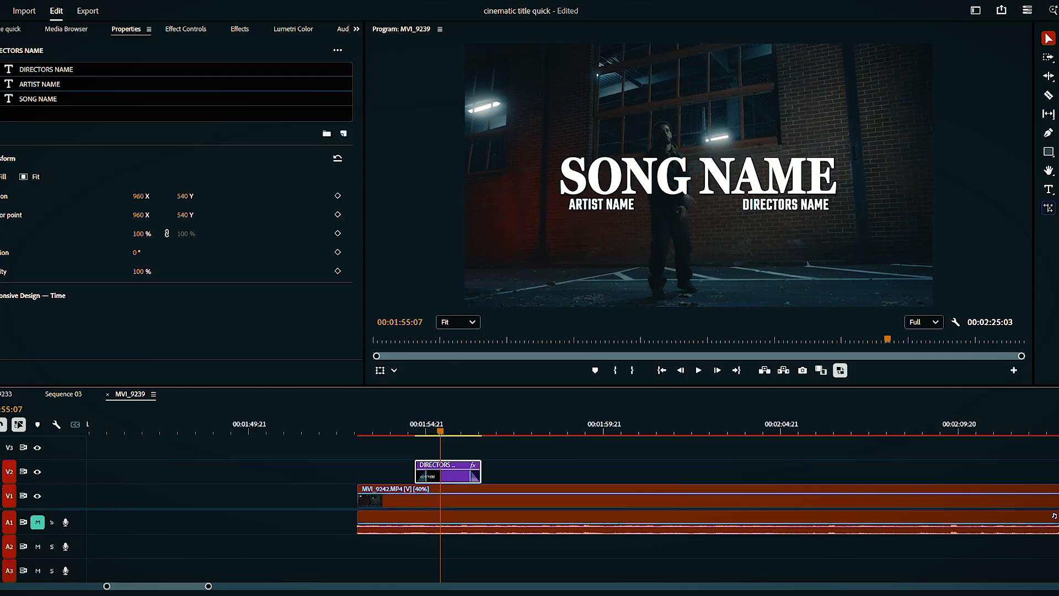
Find the Film Burn Grain Soft Burn overlay in the media folders and place it on V3 above the title graphic
click(356, 29)
click(368, 63)
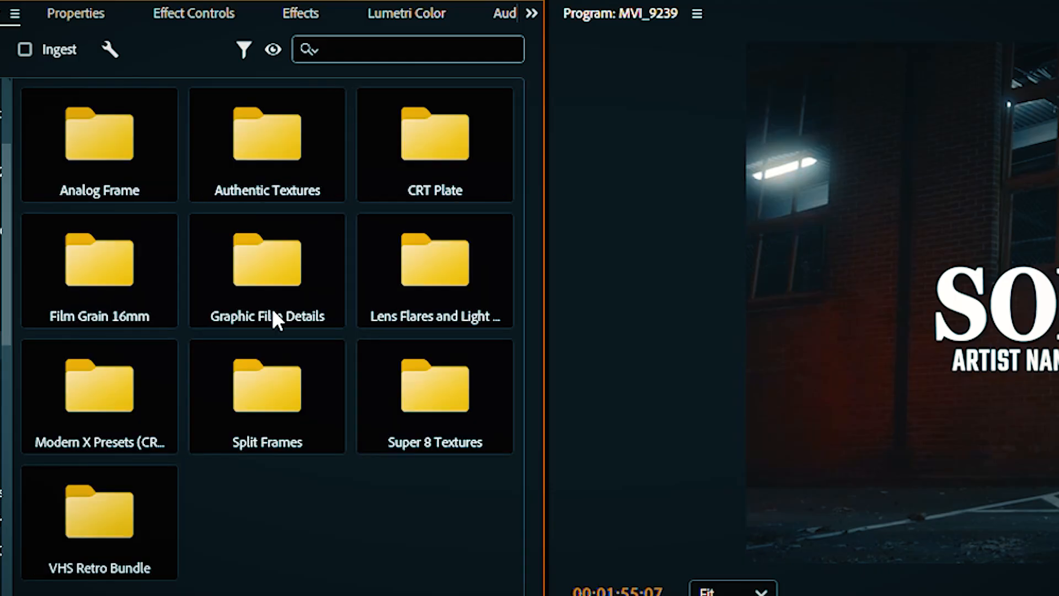
double_click(276, 315)
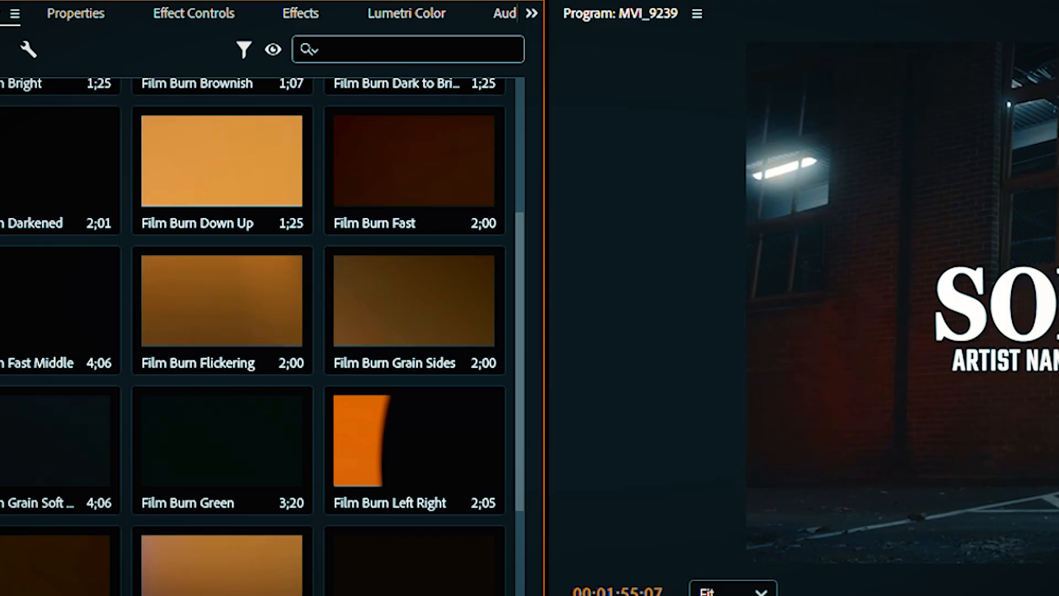
click(22, 441)
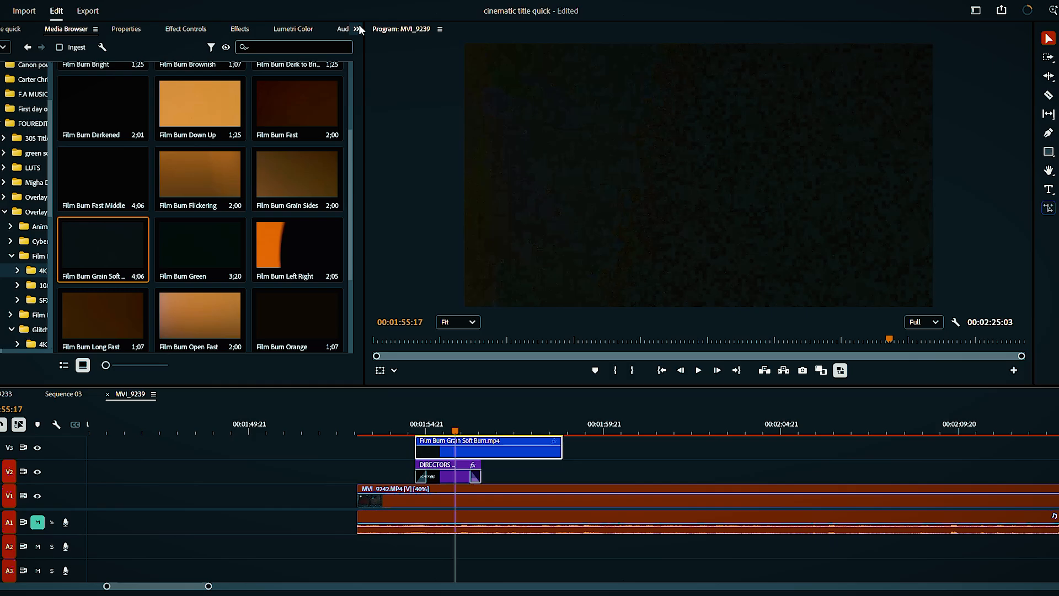
Change the film burn overlay's opacity blend mode so the footage and title show through it
click(528, 14)
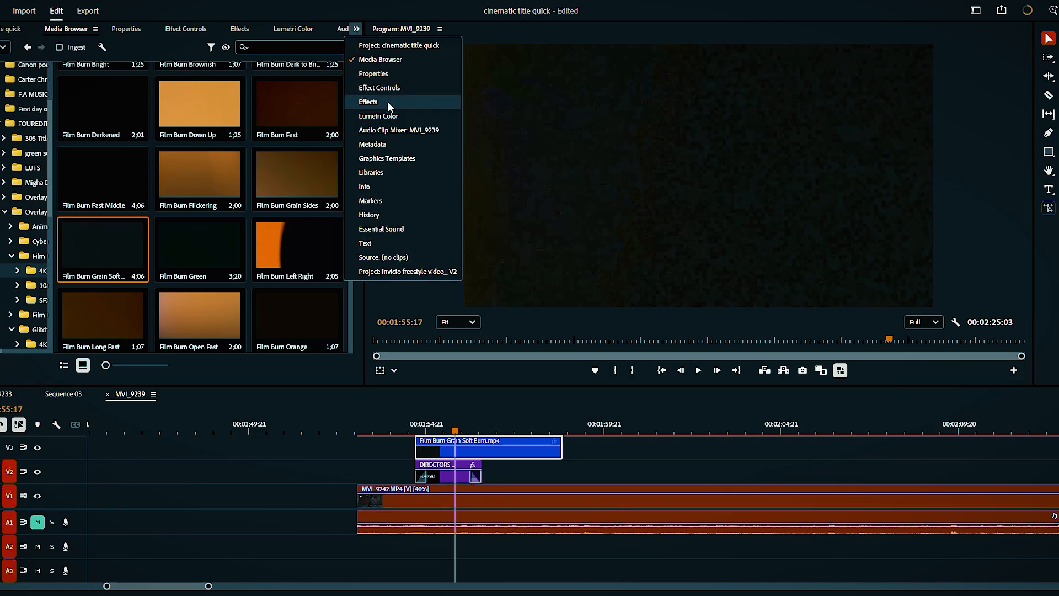
click(592, 158)
click(97, 128)
click(101, 269)
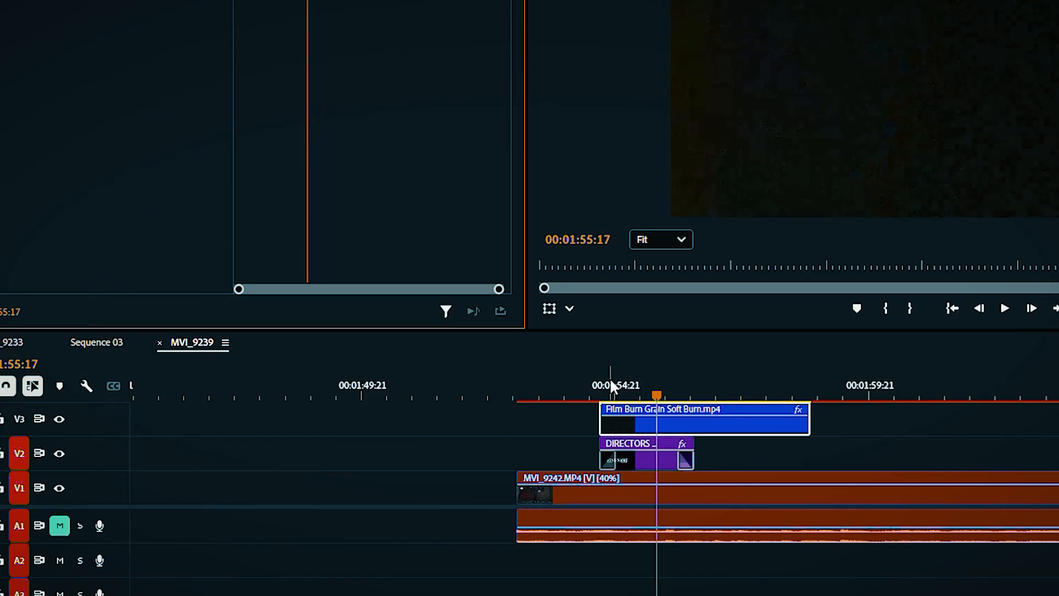
Play back the film burn overlay and trim its beginning to just before the colour flash
click(589, 392)
key(space)
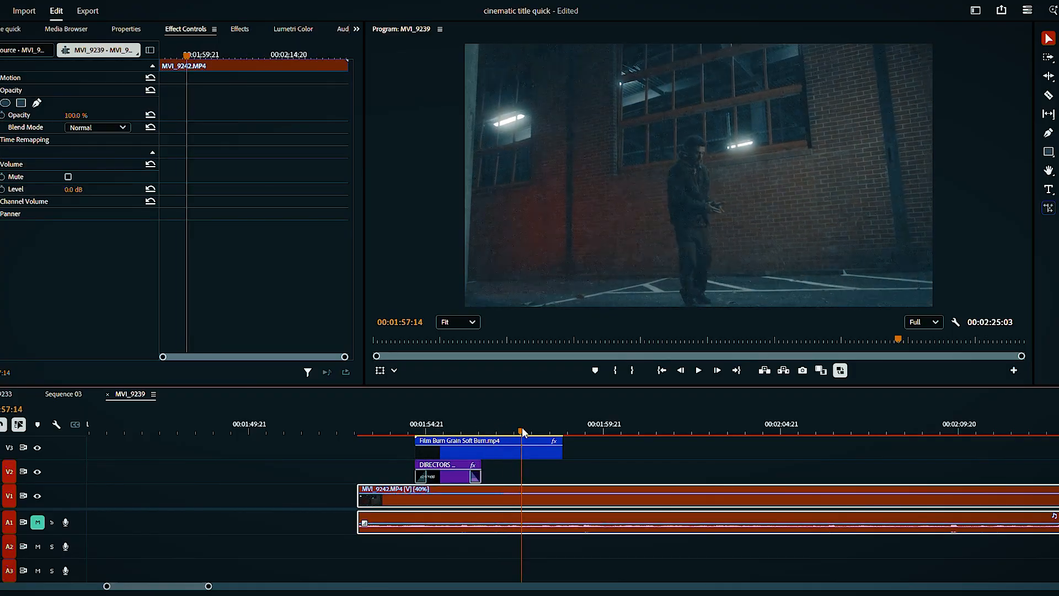
mouse_move(522, 431)
mouse_down()
mouse_move(468, 443)
mouse_move(513, 440)
mouse_up()
drag(525, 447, 521, 444)
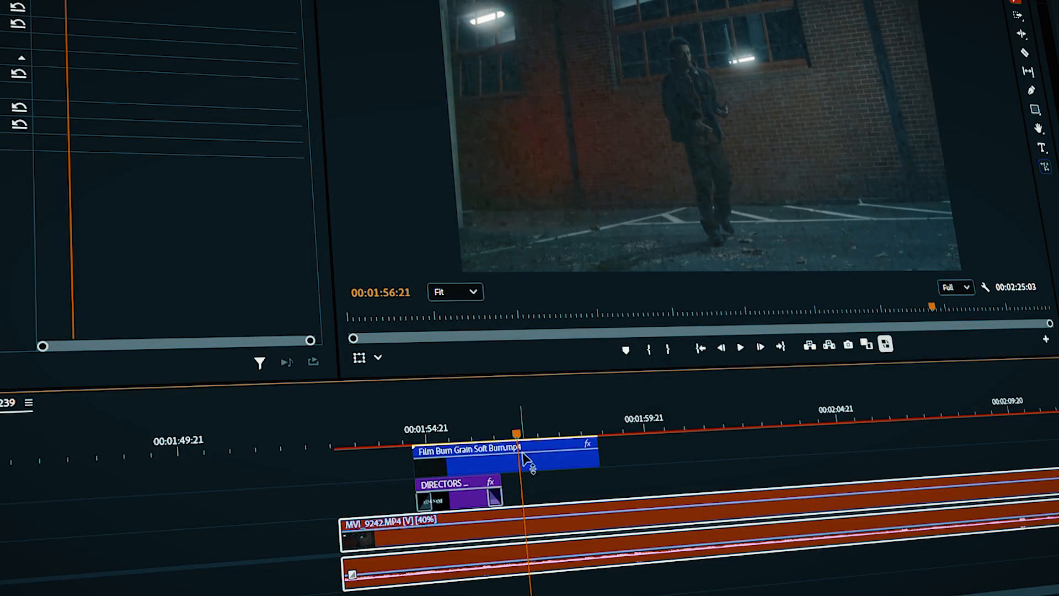
click(524, 465)
mouse_move(425, 463)
mouse_down()
mouse_move(523, 462)
mouse_move(539, 443)
mouse_up()
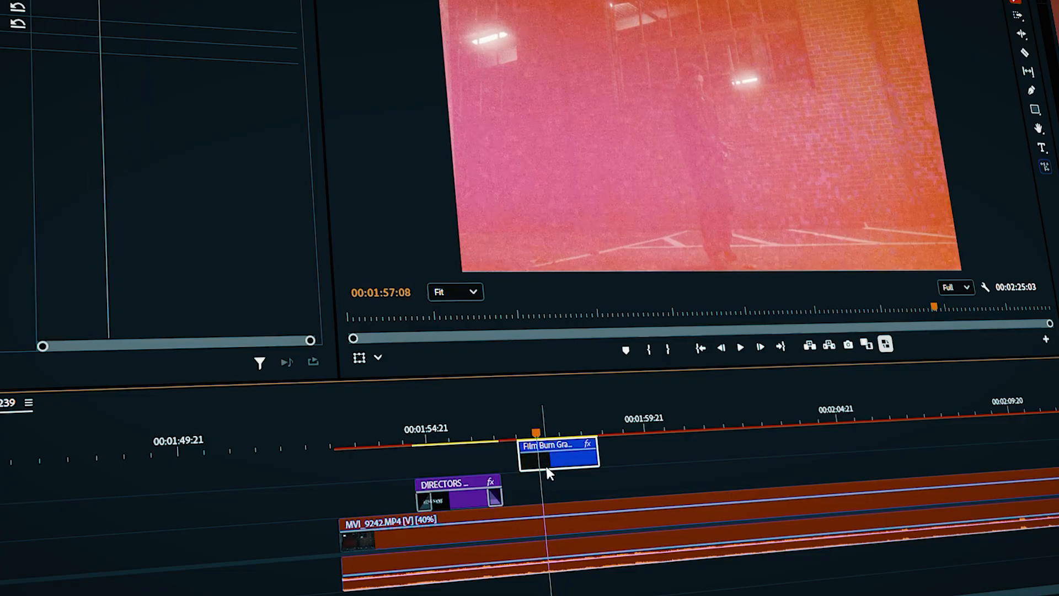
Mark the flash frame on the film burn clip, line it up with the title's start and play it back
key(m)
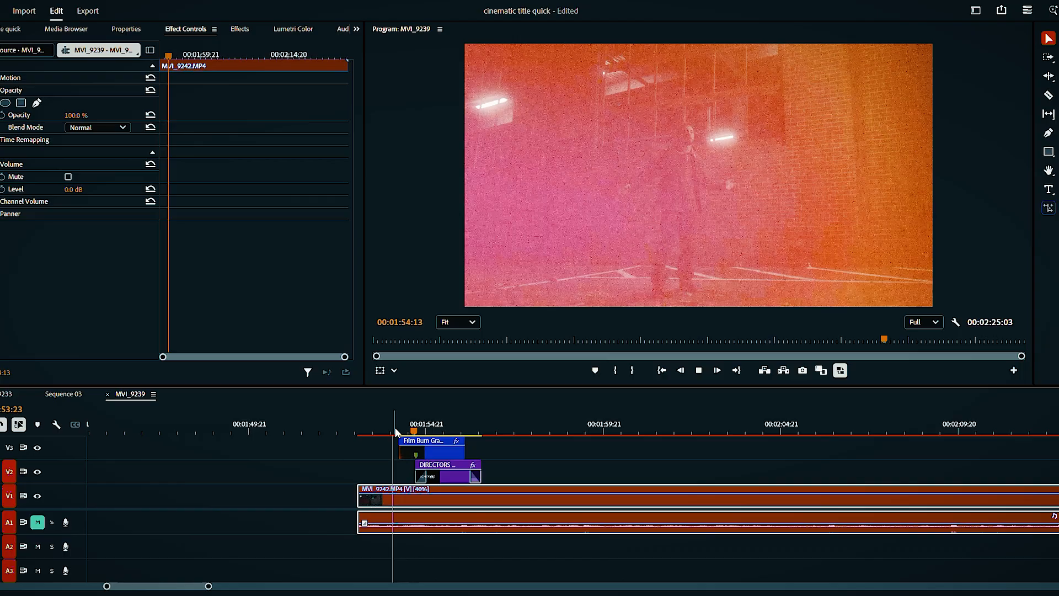
key(space)
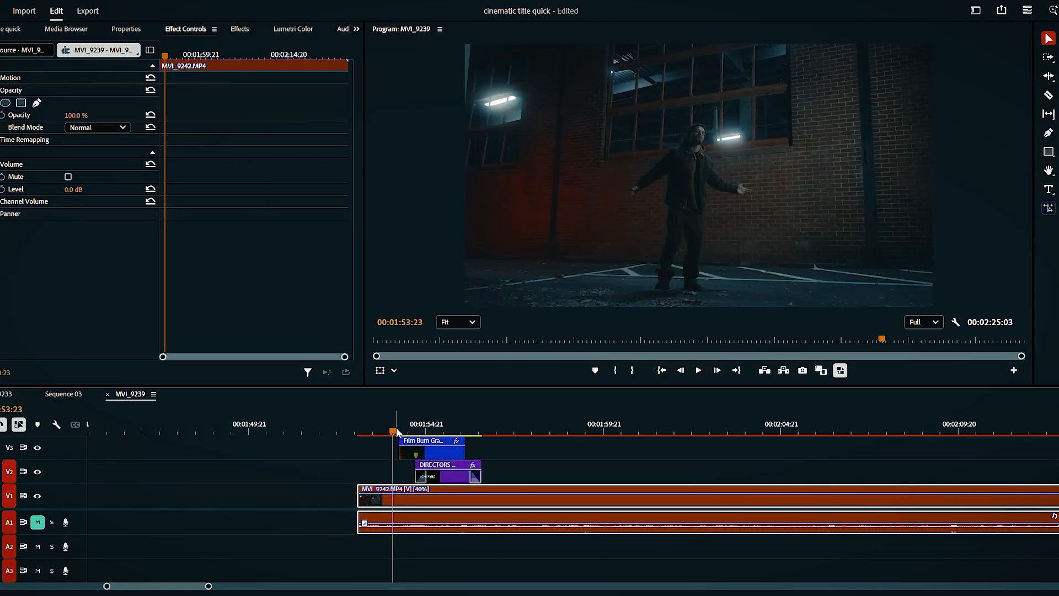
mouse_move(397, 432)
mouse_down()
mouse_move(433, 428)
mouse_move(418, 426)
mouse_move(442, 455)
mouse_up()
key(ctrl+z)
click(396, 427)
key(space)
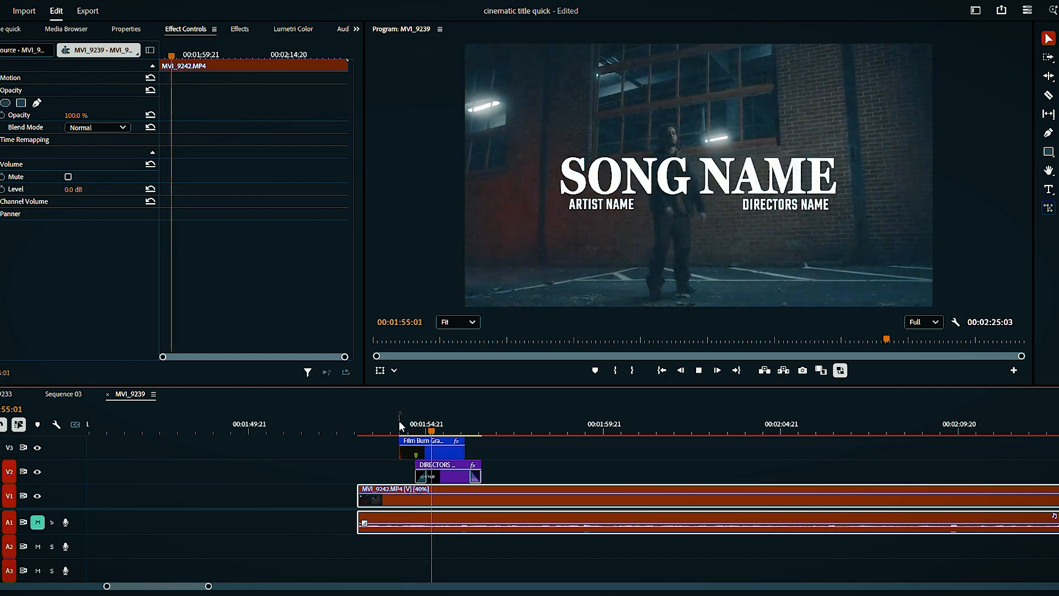
key(space)
Try the film burn clip slightly later over the title, undo that shift and play back the earlier placement
key(ctrl+shift+z)
click(403, 430)
key(space)
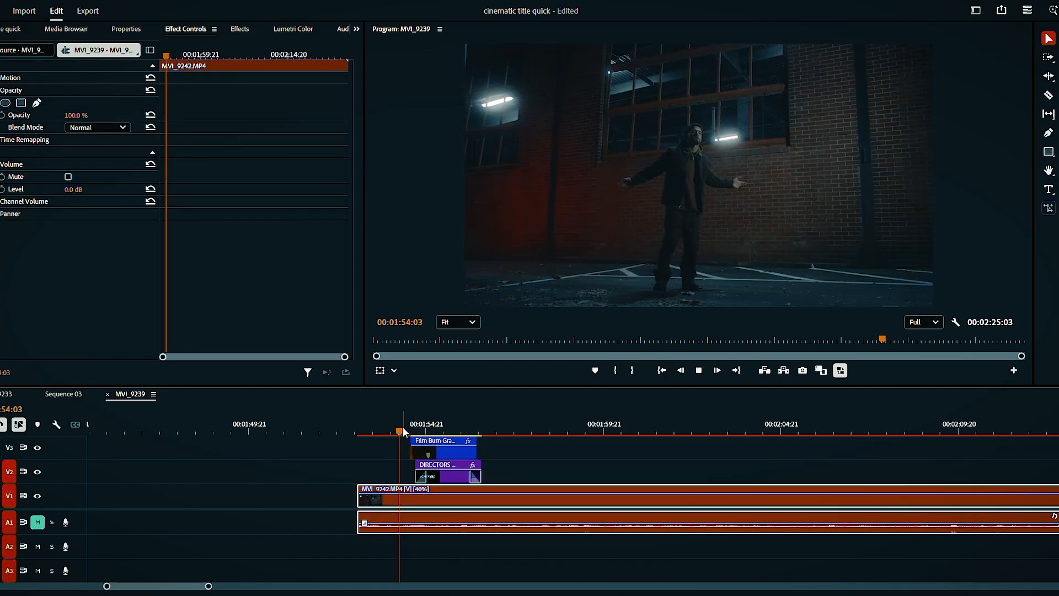
click(414, 428)
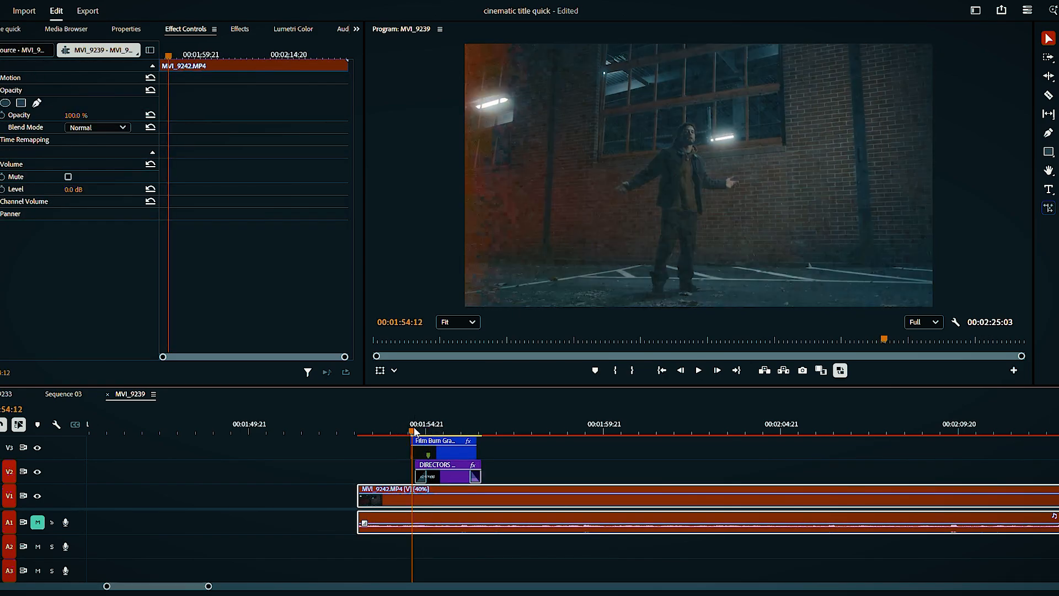
key(ctrl+z)
click(397, 428)
click(448, 455)
key(space)
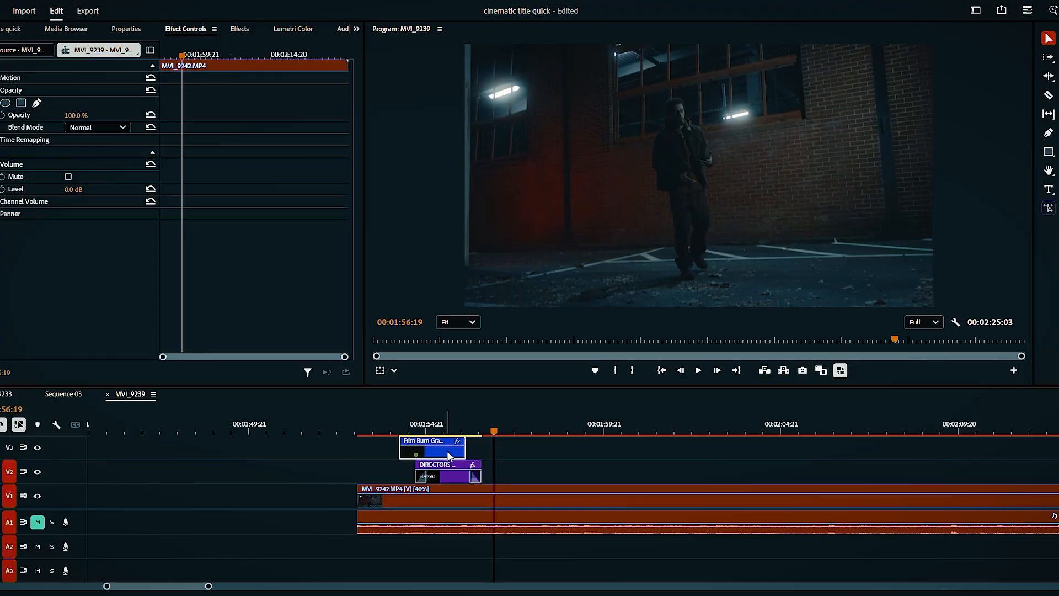
Try Lumetri temperature shifts such as -86.4 on the title graphic and reset the temperature
key(Up)
key(Up)
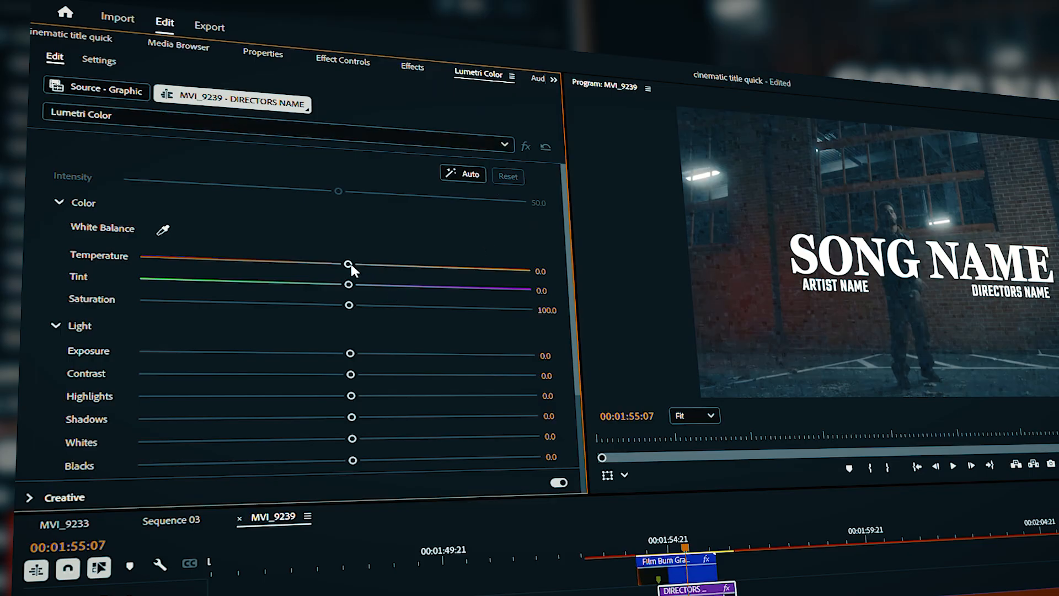
mouse_move(350, 263)
mouse_down()
mouse_move(490, 279)
mouse_move(413, 265)
mouse_move(228, 266)
mouse_move(357, 265)
mouse_up()
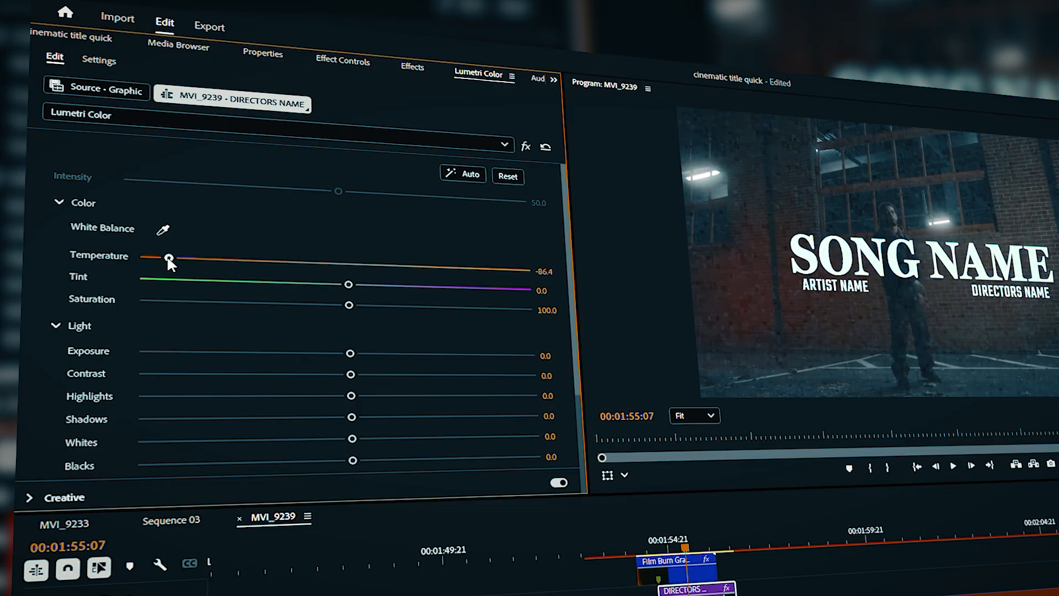
drag(168, 262, 396, 259)
double_click(397, 260)
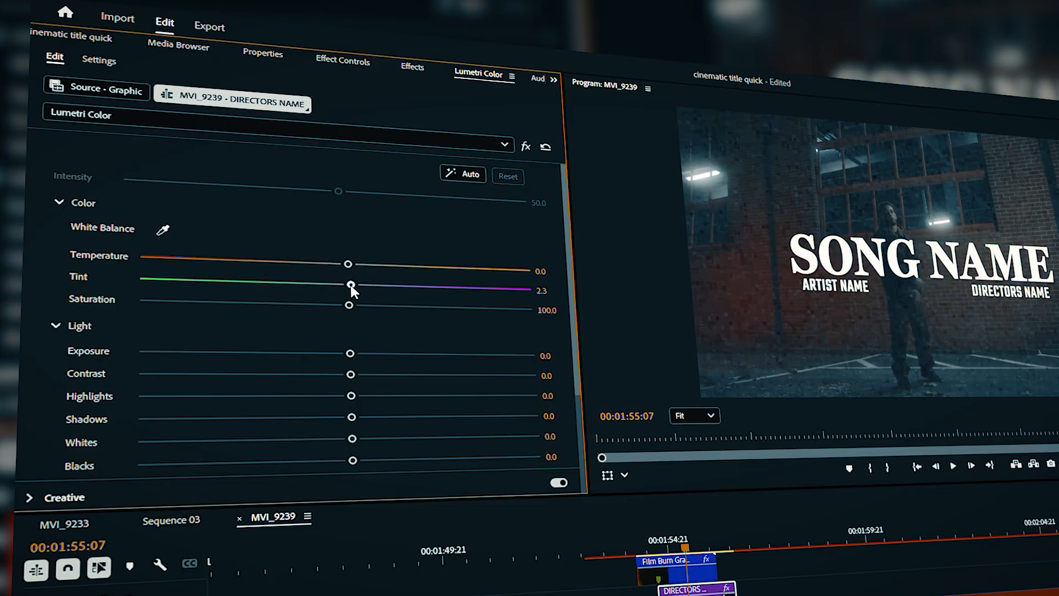
Try cooler Lumetri temperatures such as -41.7 and -88.1 on the title graphic, resetting the slider after each attempt
drag(353, 289, 264, 264)
double_click(375, 288)
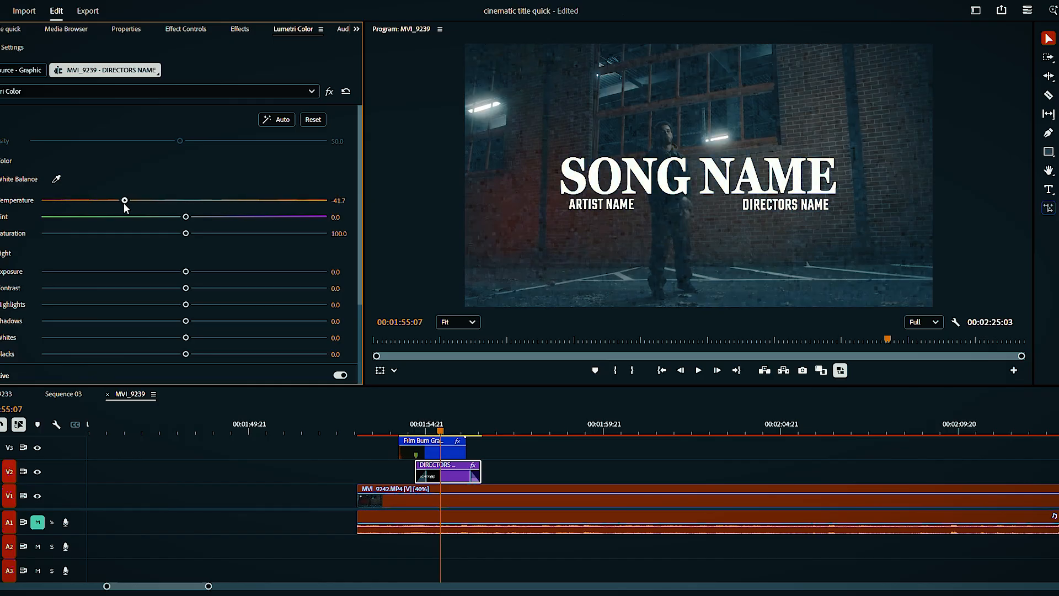
drag(95, 208, 58, 206)
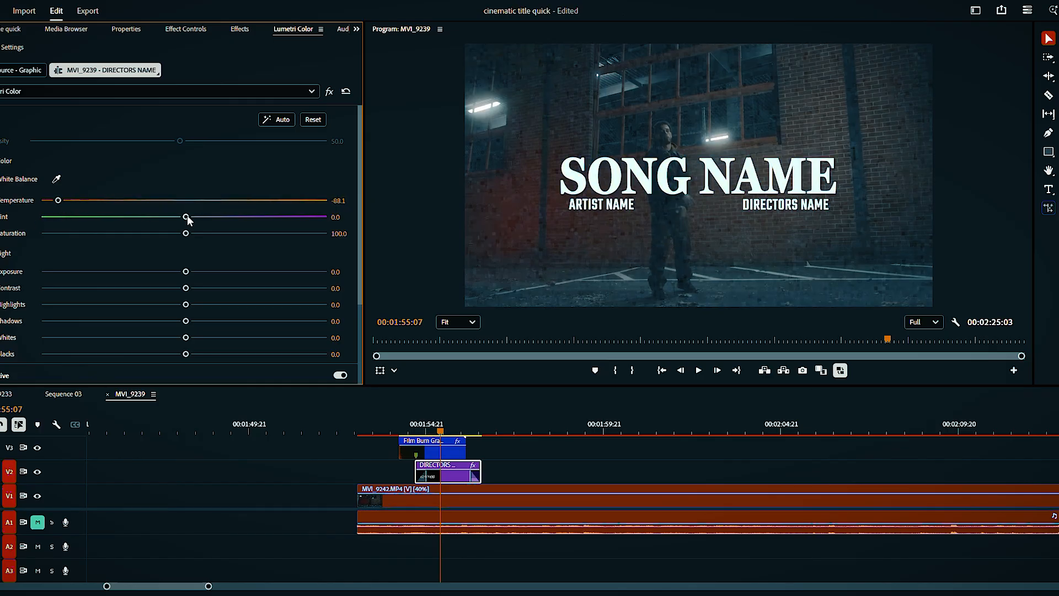
double_click(58, 199)
drag(272, 200, 71, 220)
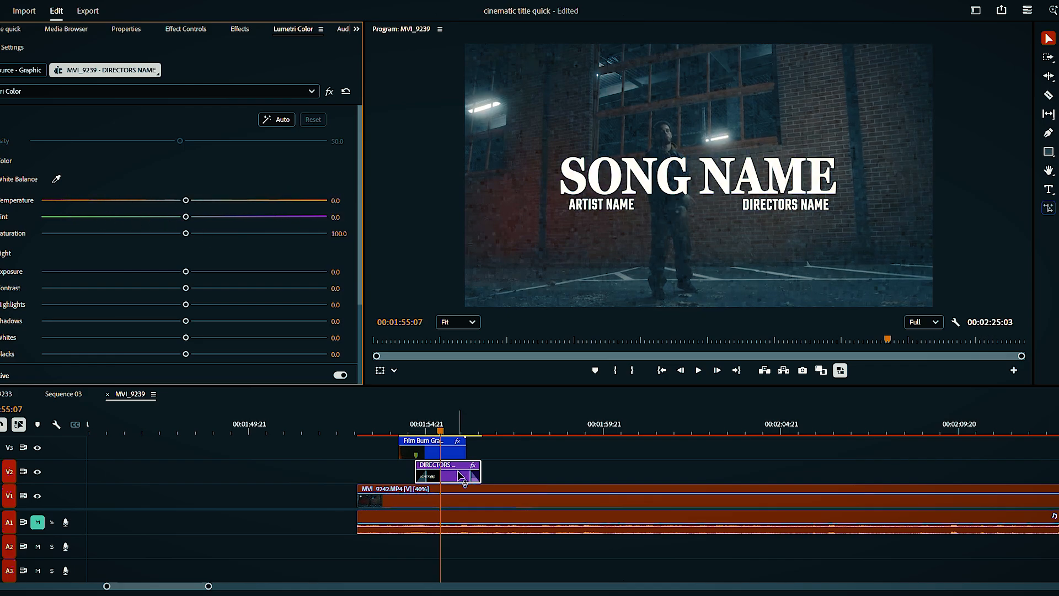
Cycle through blend modes such as Screen and Soft Light for the title graphic and set it to Difference
click(186, 29)
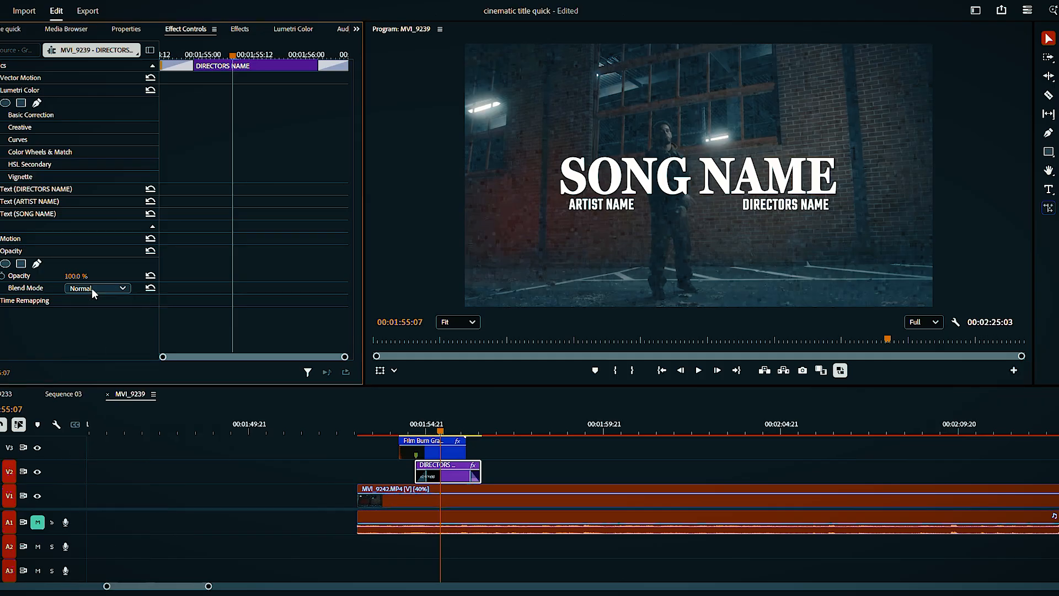
scroll(93, 288, down, 1)
scroll(105, 286, down, 6)
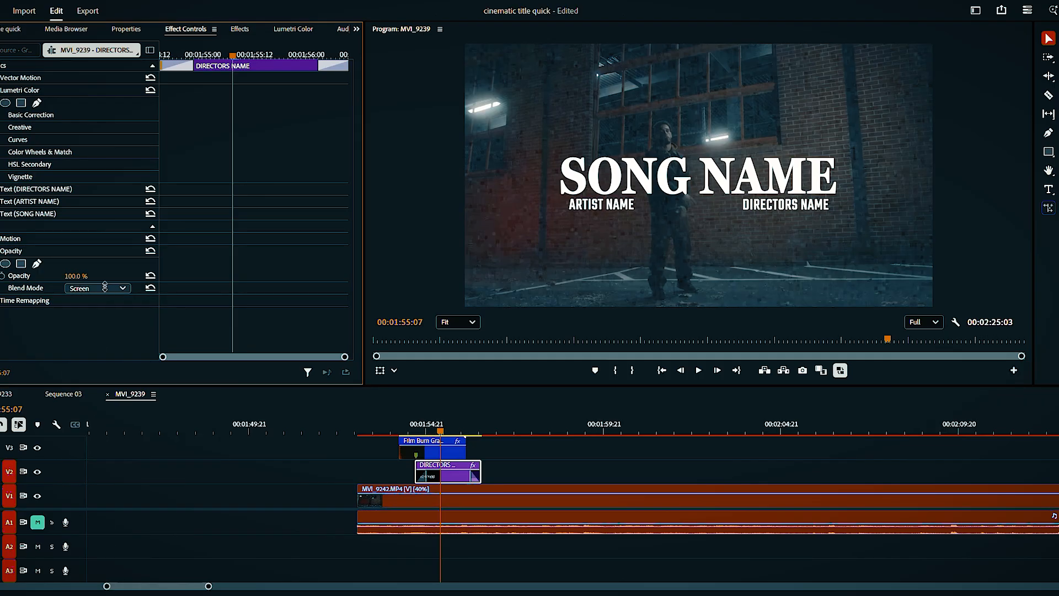
scroll(104, 287, down, 1)
scroll(105, 287, down, 1)
scroll(105, 287, down, 2)
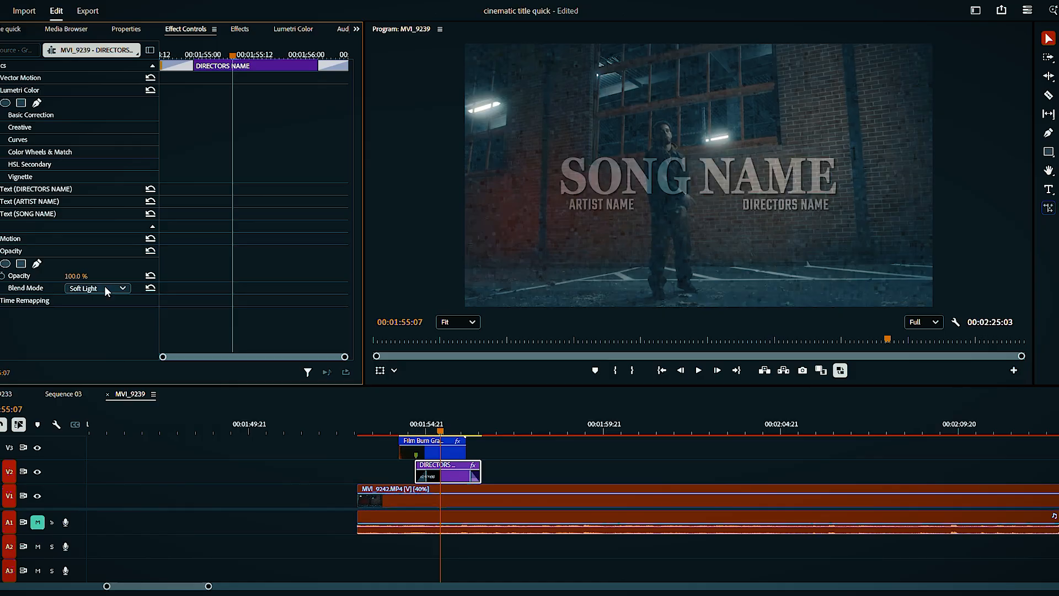
scroll(105, 285, down, 5)
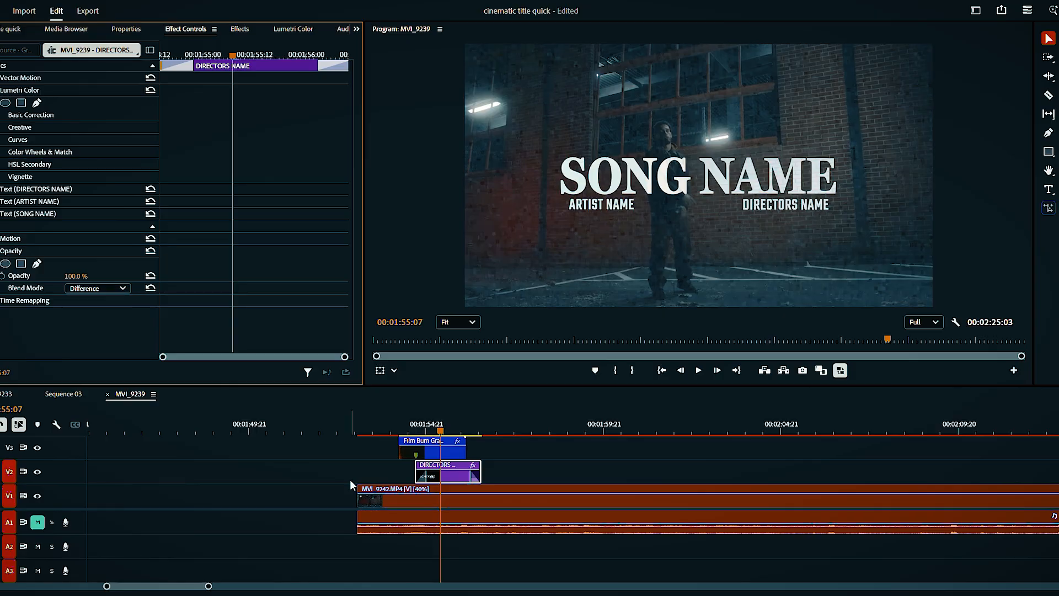
Play back the blended title from just before the film burn clip
click(384, 417)
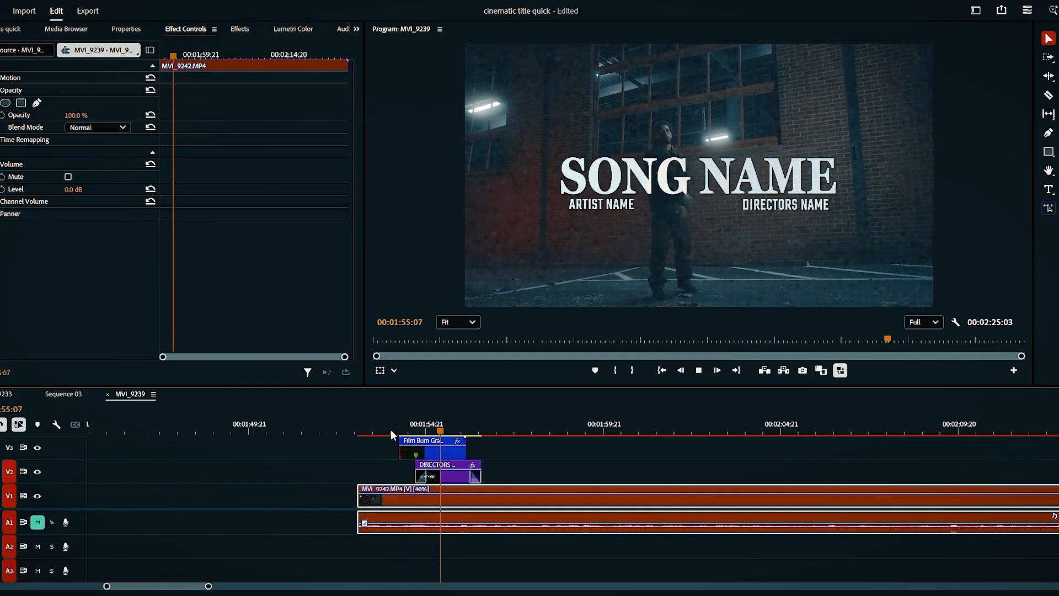
click(405, 422)
click(396, 425)
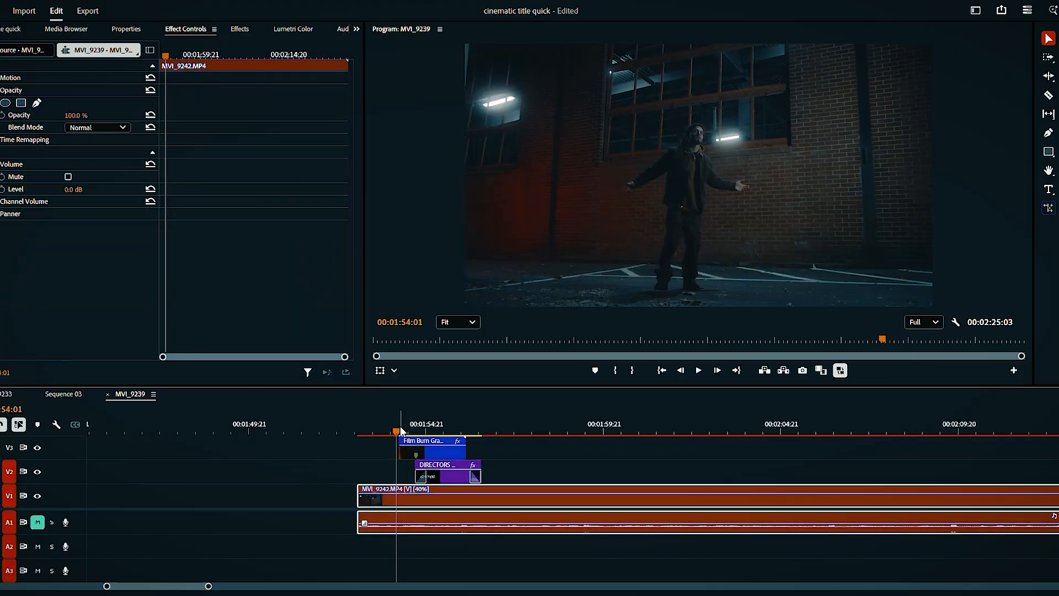
click(406, 429)
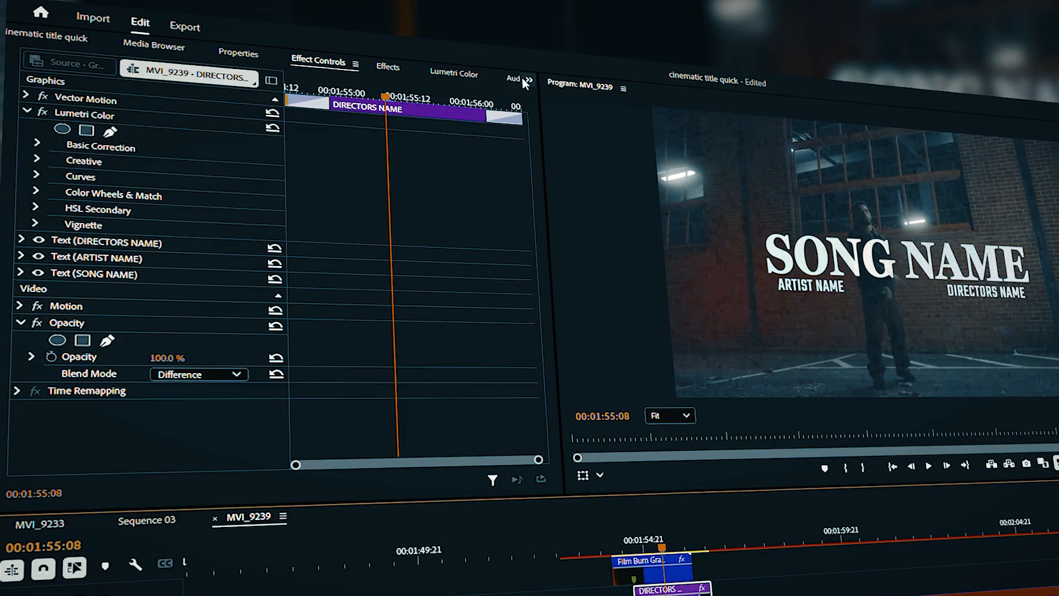
Try a warm Lumetri temperature of 79.1 on the title graphic and reset it
click(527, 81)
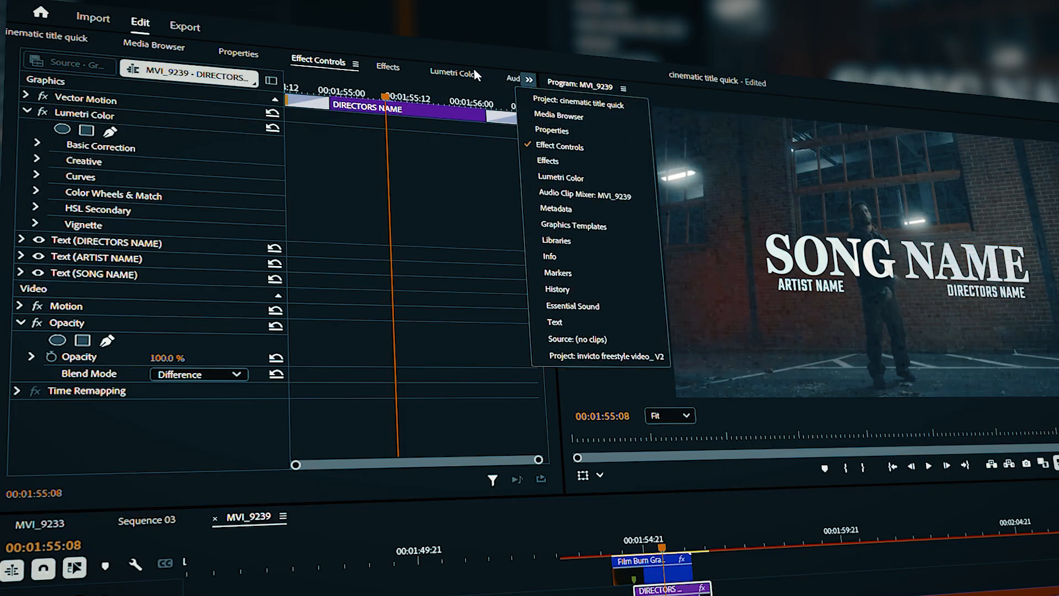
click(423, 74)
click(423, 72)
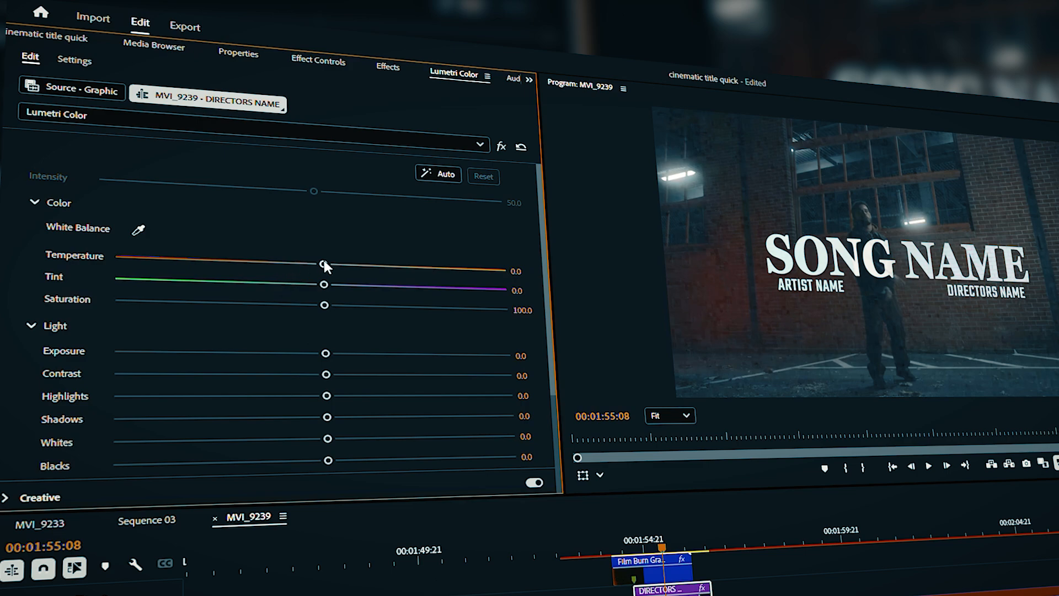
drag(323, 264, 469, 271)
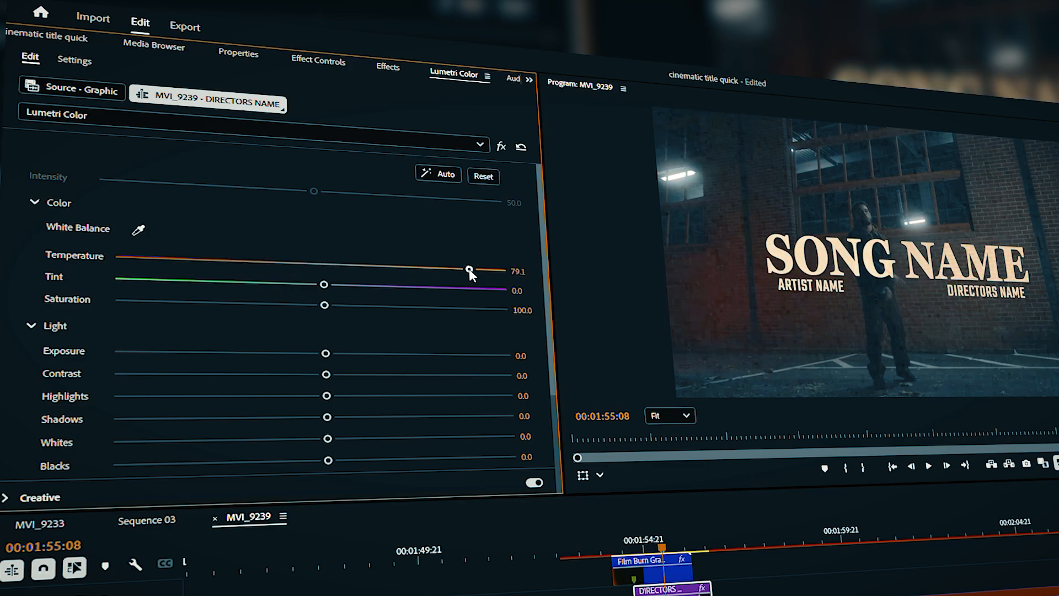
double_click(469, 269)
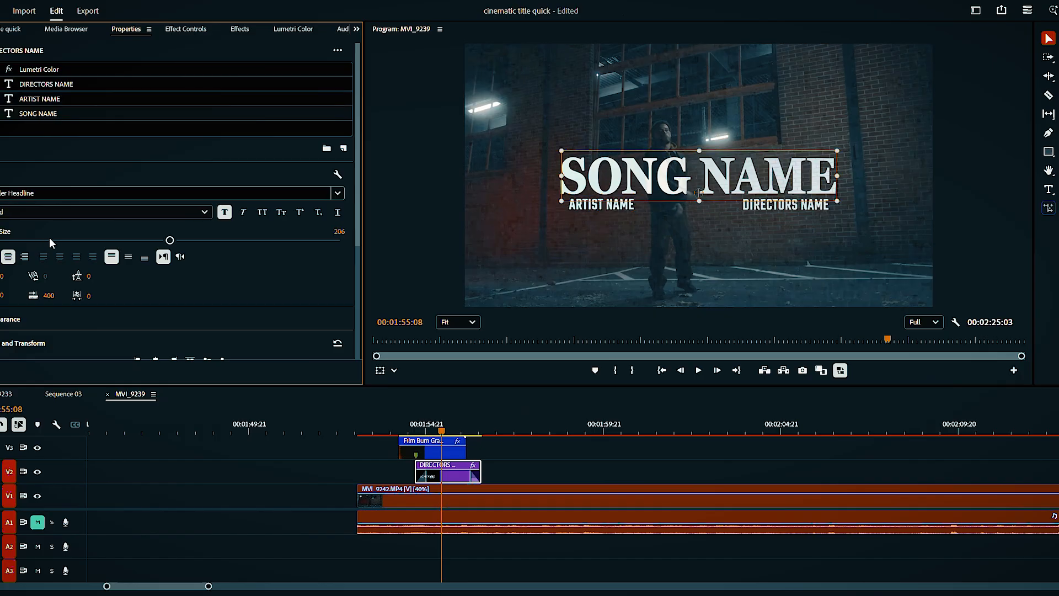
Set the fill colour of the SONG NAME text to red F05757 and deselect the text
scroll(123, 305, down, 2)
click(2, 285)
click(2, 261)
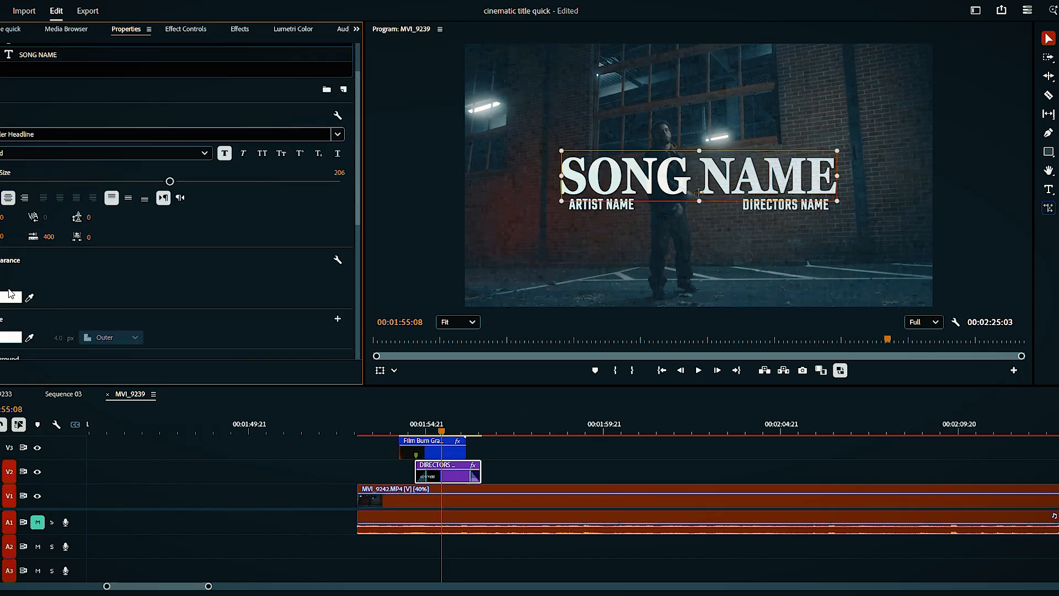
click(11, 297)
mouse_move(199, 294)
mouse_down()
mouse_move(225, 347)
mouse_move(220, 305)
mouse_move(110, 374)
mouse_move(196, 371)
mouse_move(173, 370)
mouse_move(194, 369)
mouse_move(175, 377)
mouse_move(170, 359)
mouse_move(178, 369)
mouse_up()
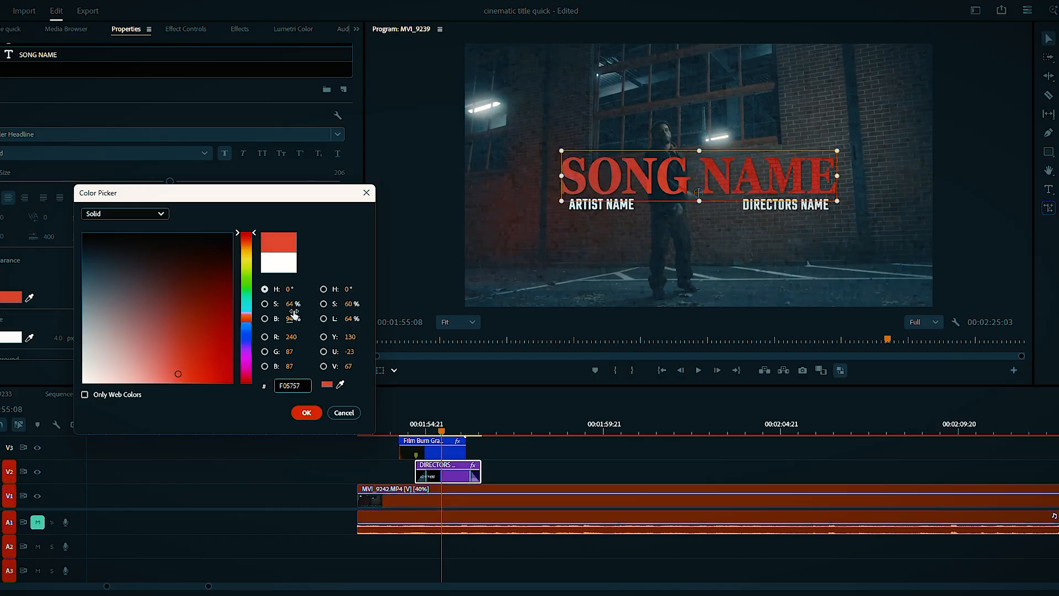
click(307, 412)
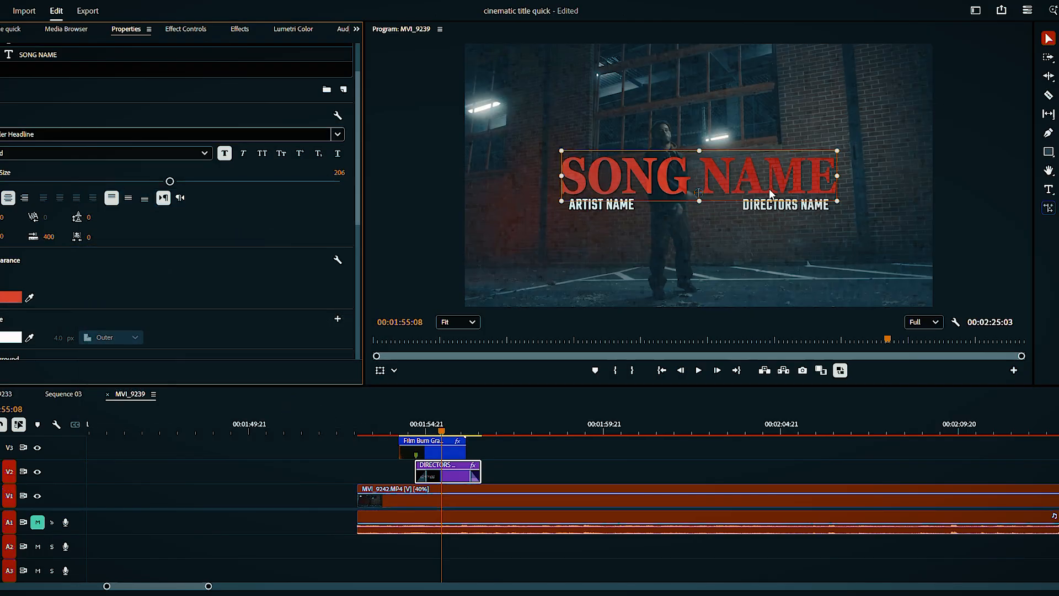
click(671, 253)
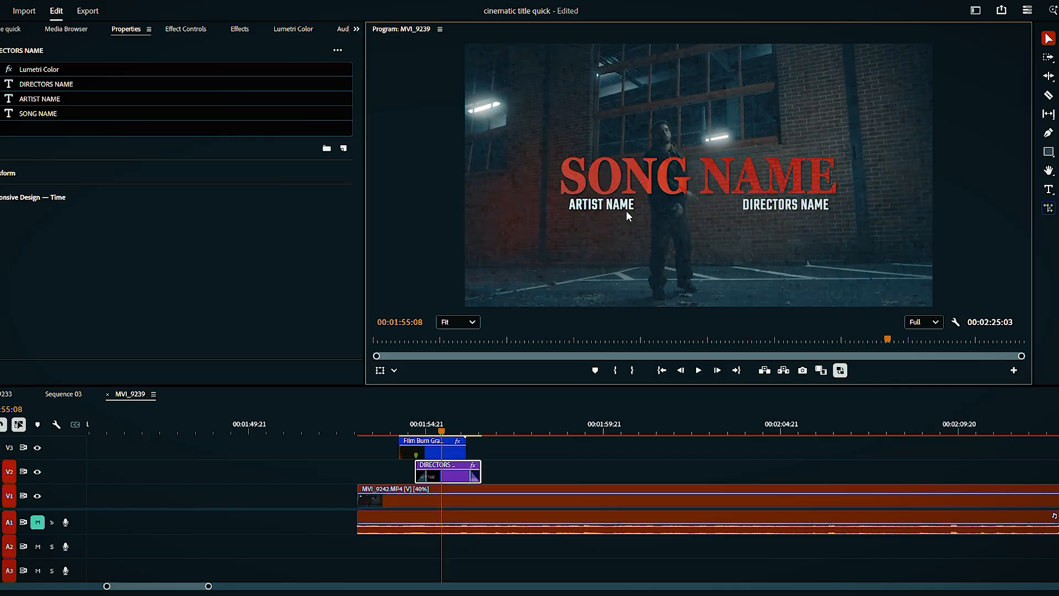
Move the DIRECTORS NAME text into the ARTIST NAME layer on one spaced line and position that line beneath SONG NAME
click(778, 210)
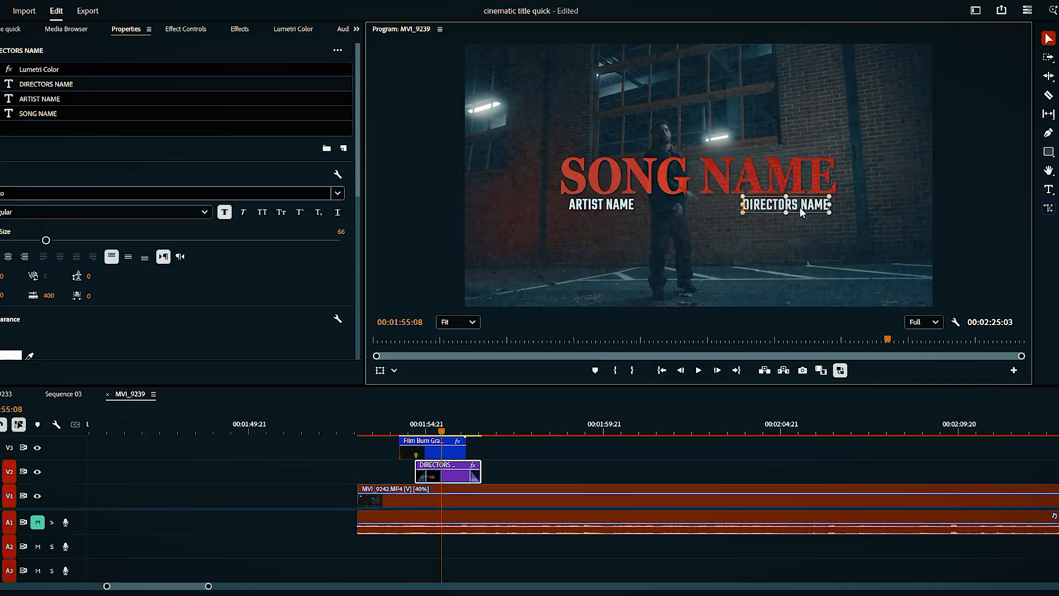
drag(800, 207, 801, 208)
click(790, 247)
click(759, 207)
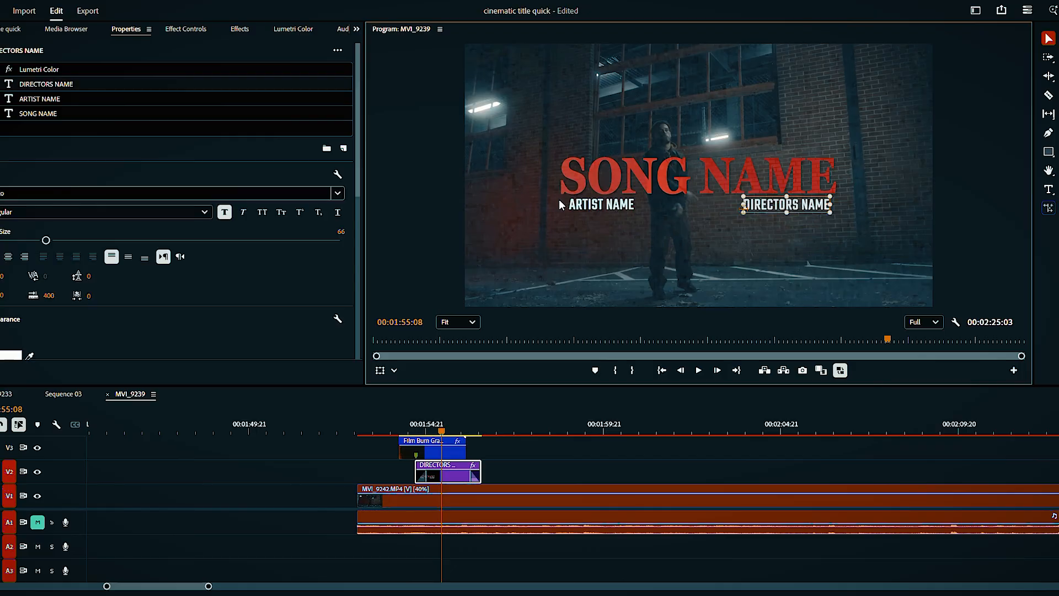
double_click(768, 203)
key(ctrl+c)
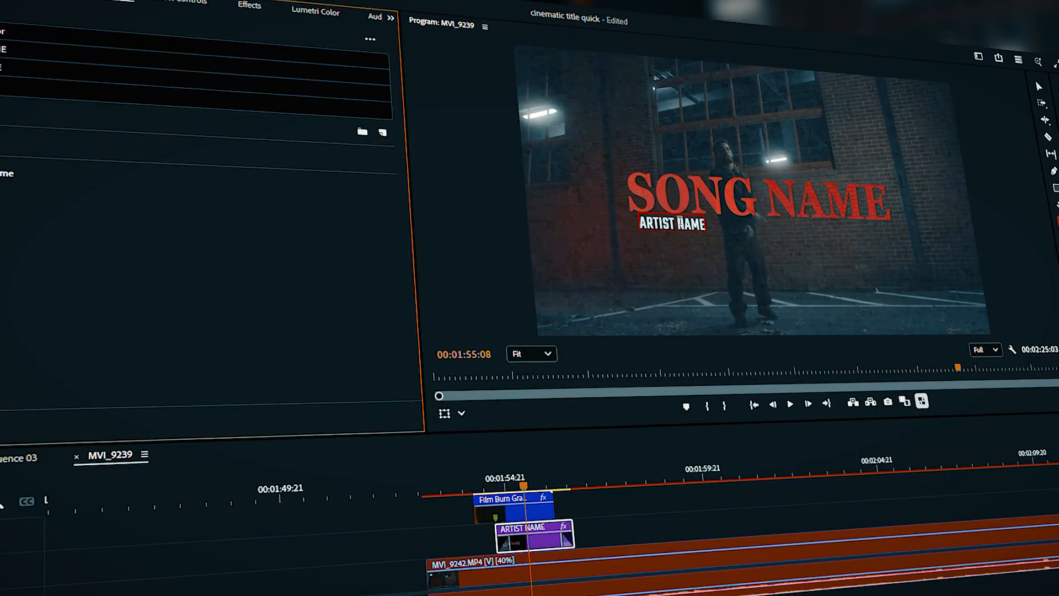
click(680, 223)
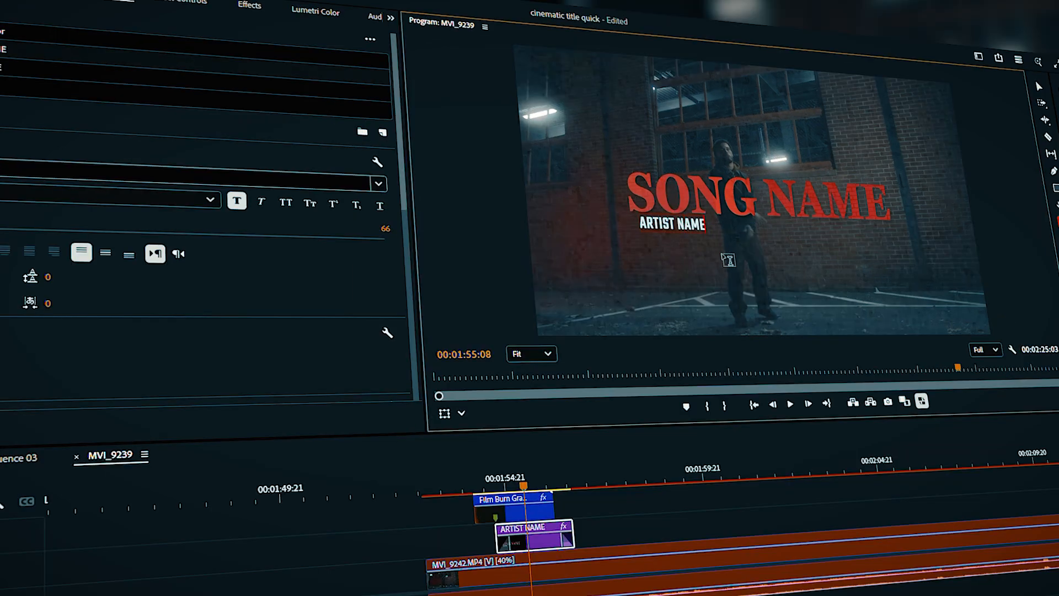
key(ctrl+v)
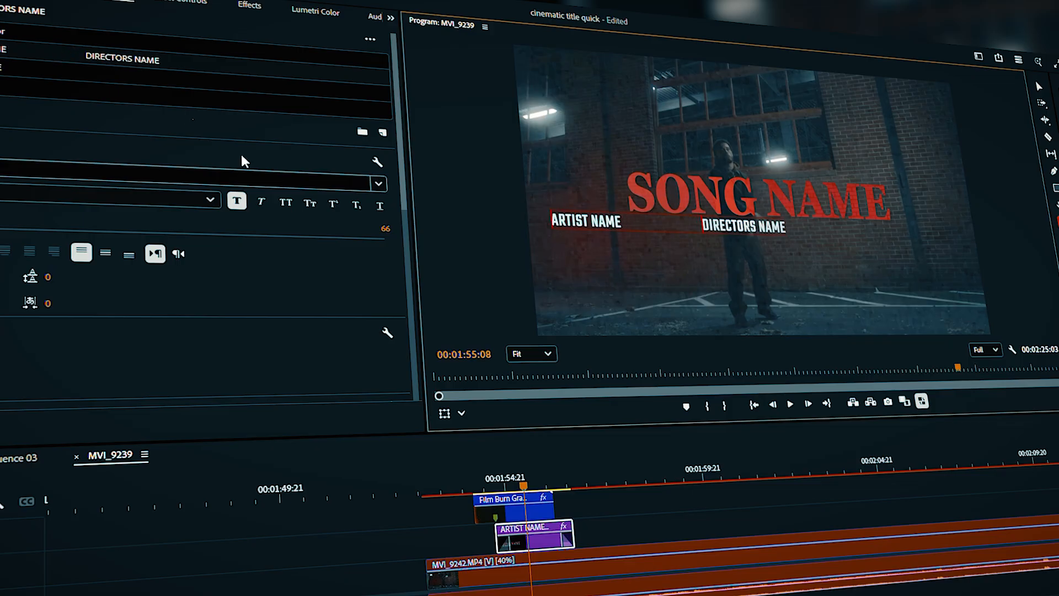
key(Escape)
drag(717, 230, 793, 237)
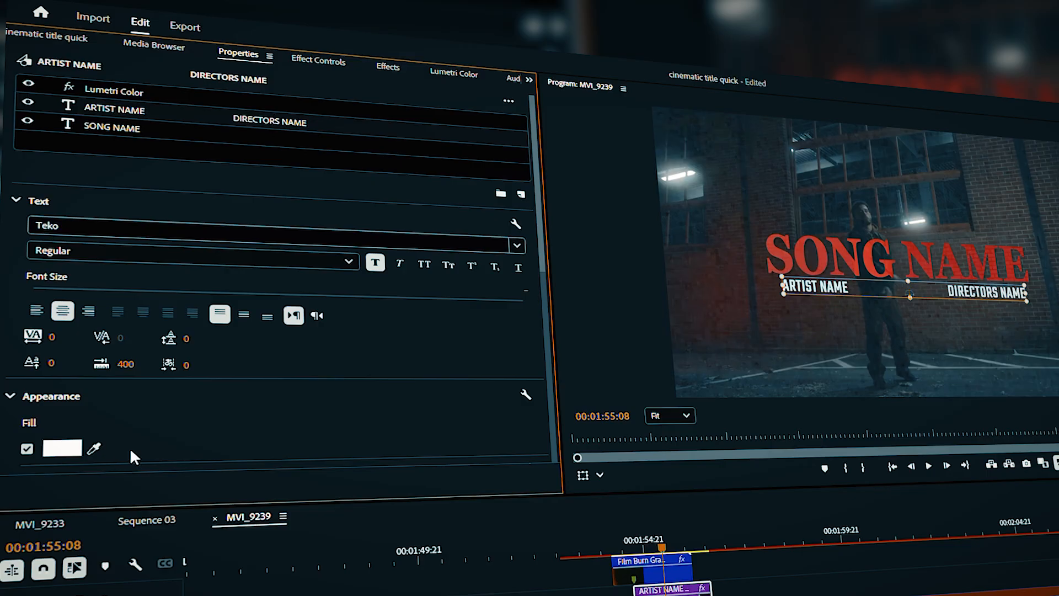
Try yellow fills such as FFD800 and pale F7E896 on the artist and director line, reverting the line to white
click(62, 448)
drag(324, 407, 392, 474)
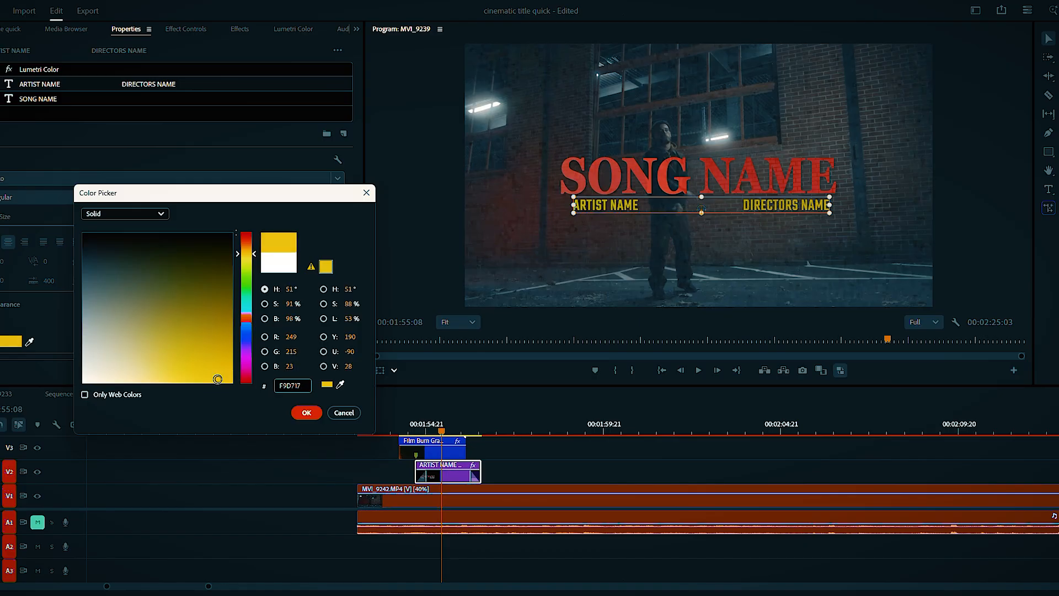
drag(218, 378, 279, 400)
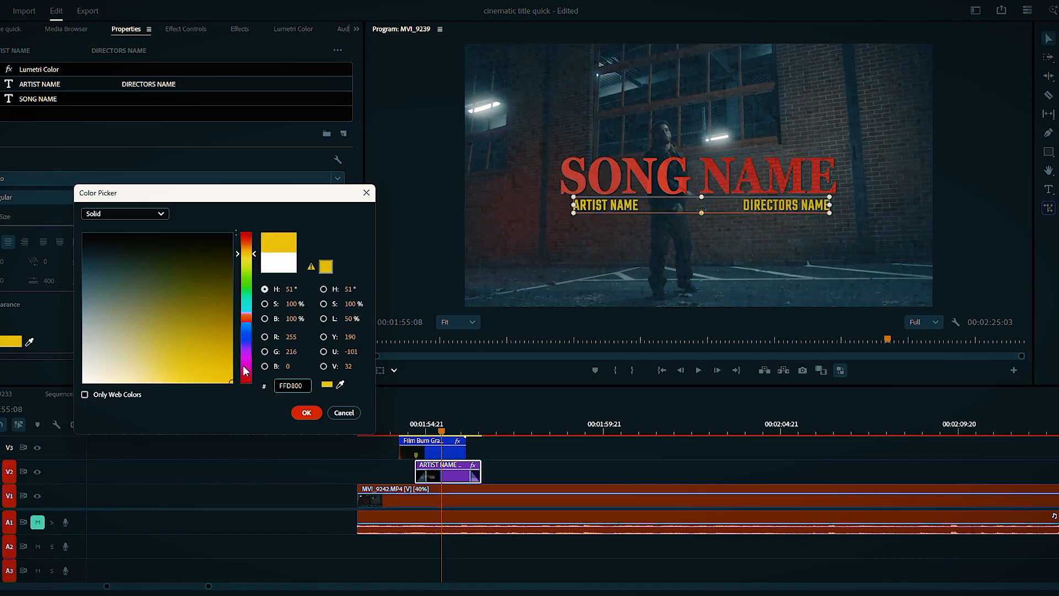
mouse_move(221, 356)
mouse_down()
mouse_move(125, 394)
mouse_move(147, 359)
mouse_move(173, 377)
mouse_move(141, 377)
mouse_up()
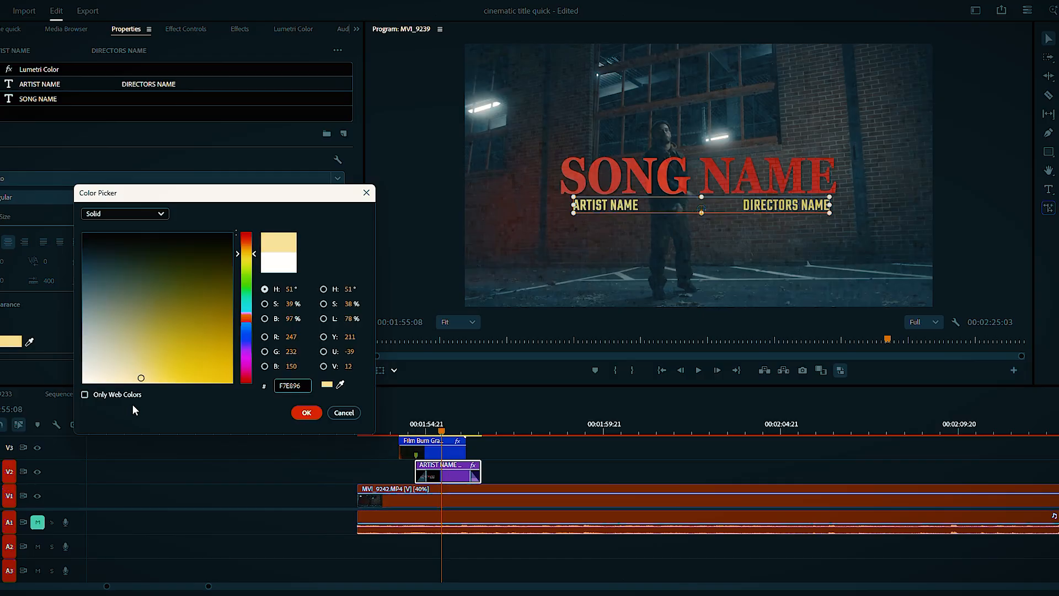
click(306, 412)
click(421, 172)
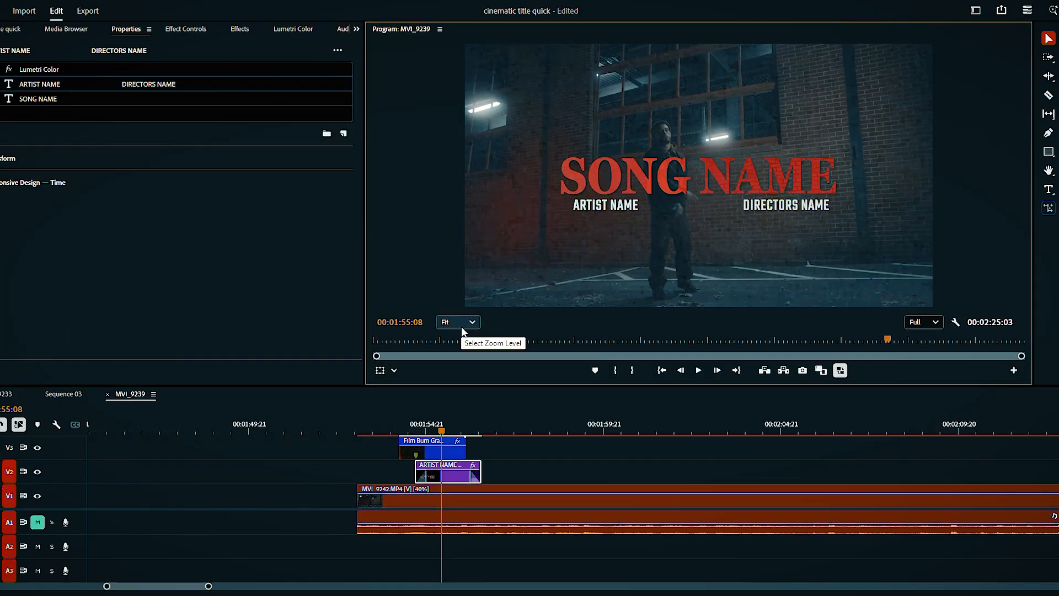
Play back the title with its red song name from shortly before the film burn clip
click(632, 205)
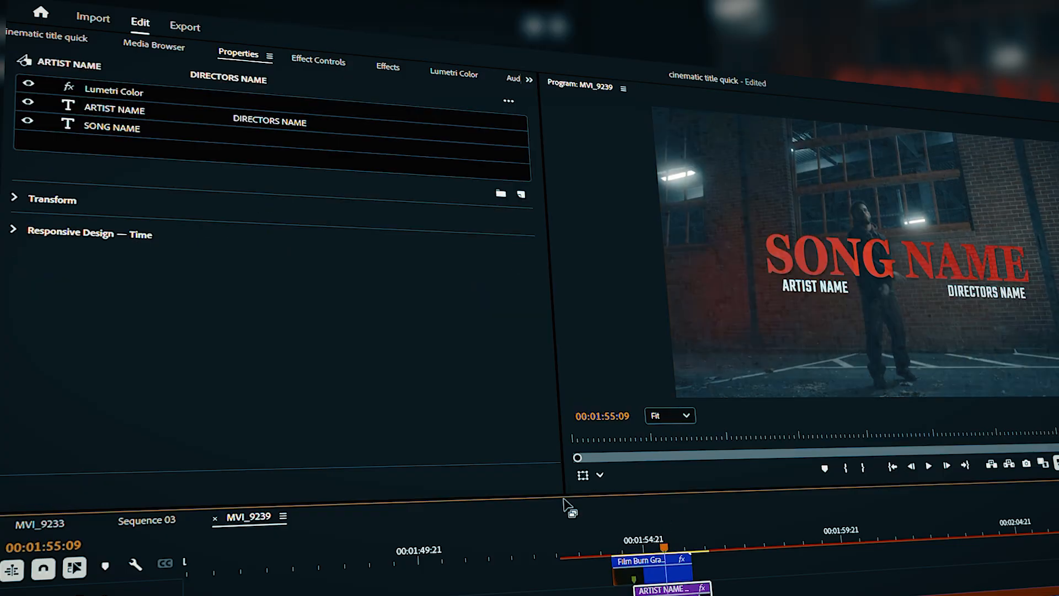
click(118, 106)
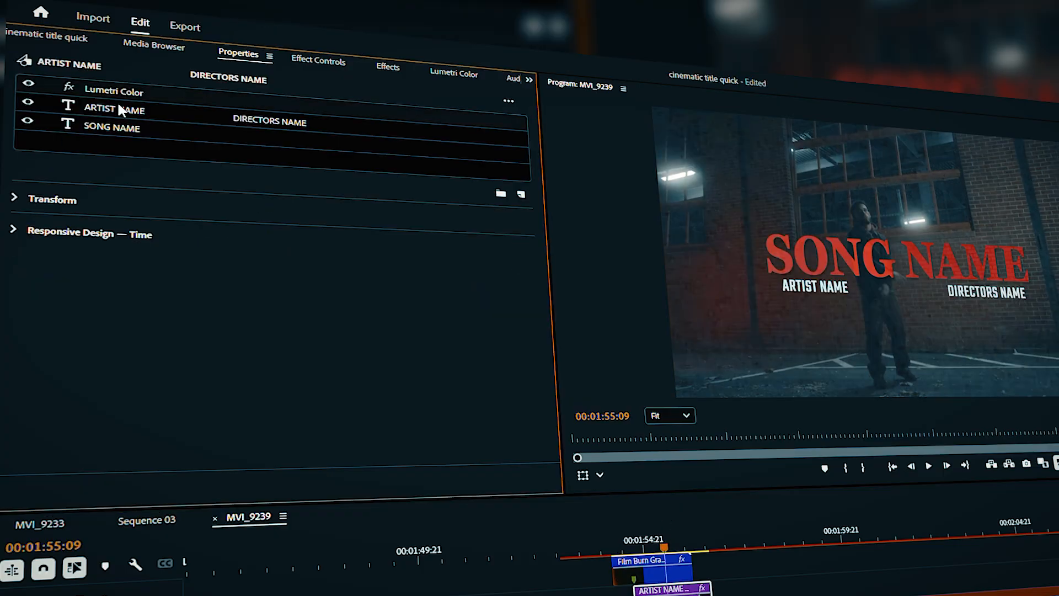
click(111, 135)
click(17, 200)
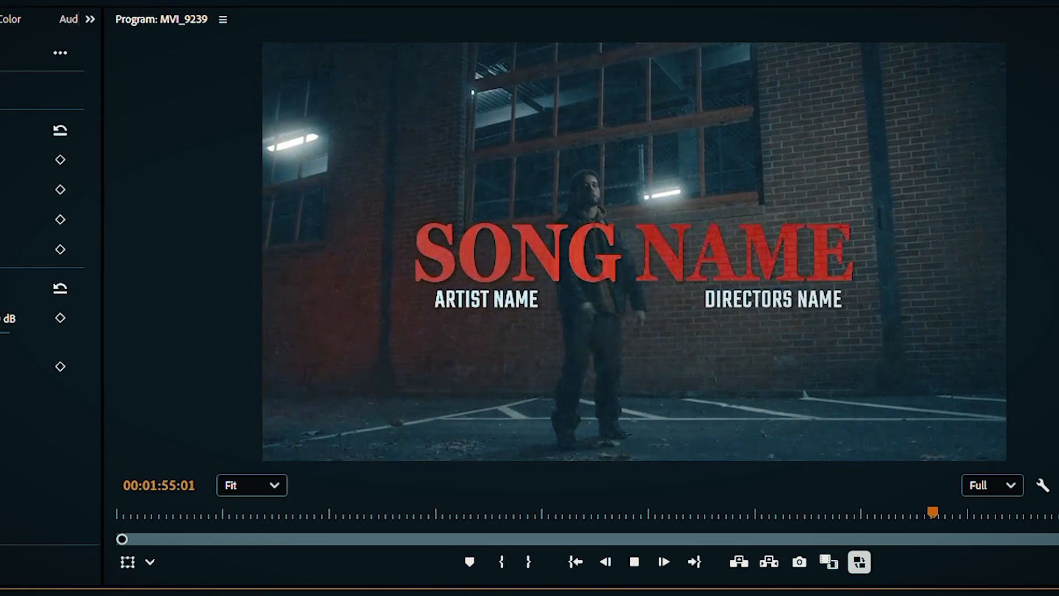
click(351, 438)
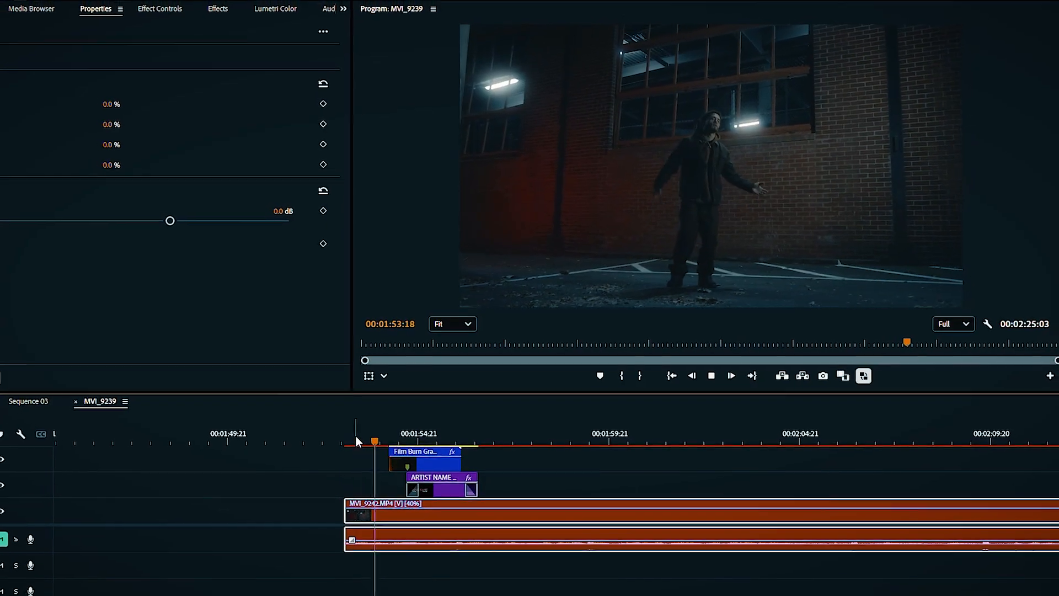